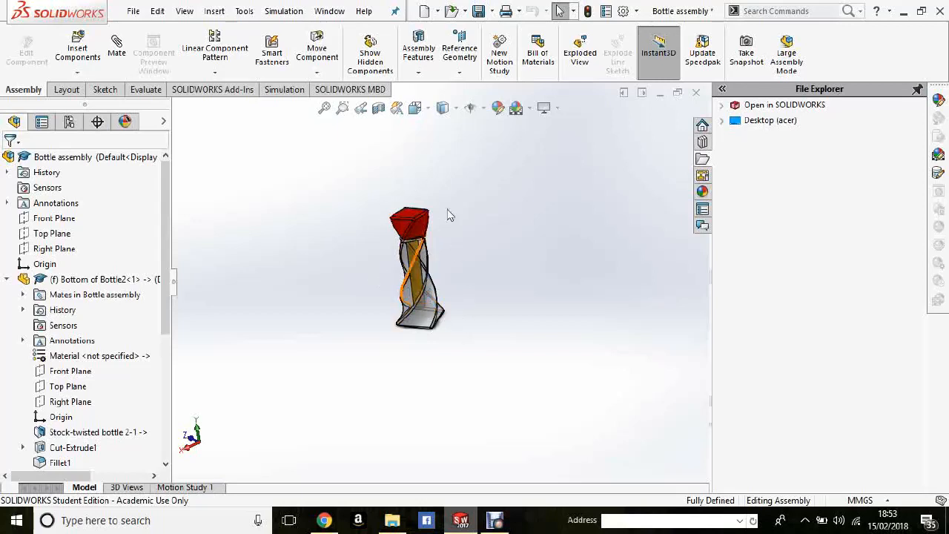
# Create a new part document from the Part template
pyautogui.moveTo(463, 257); pyautogui.dragTo(483, 255, button='middle')
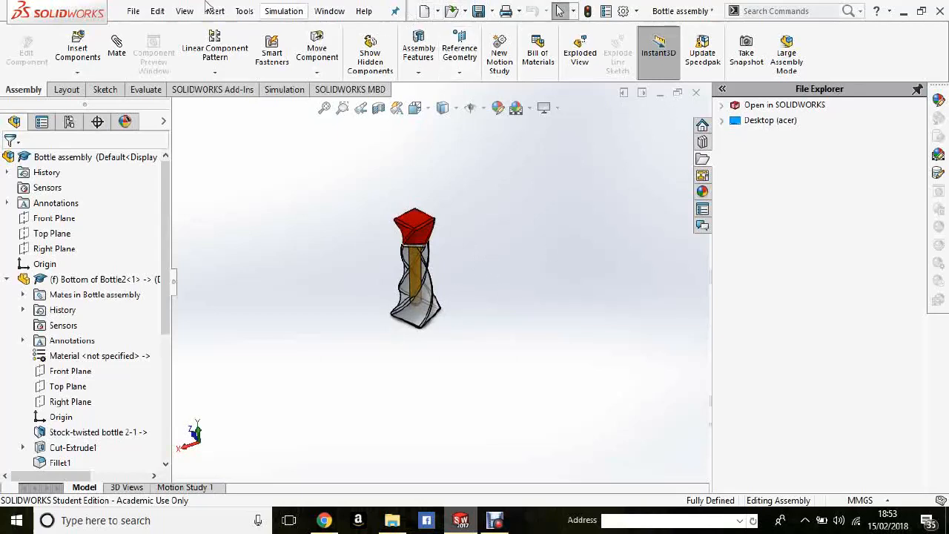
pyautogui.click(425, 12)
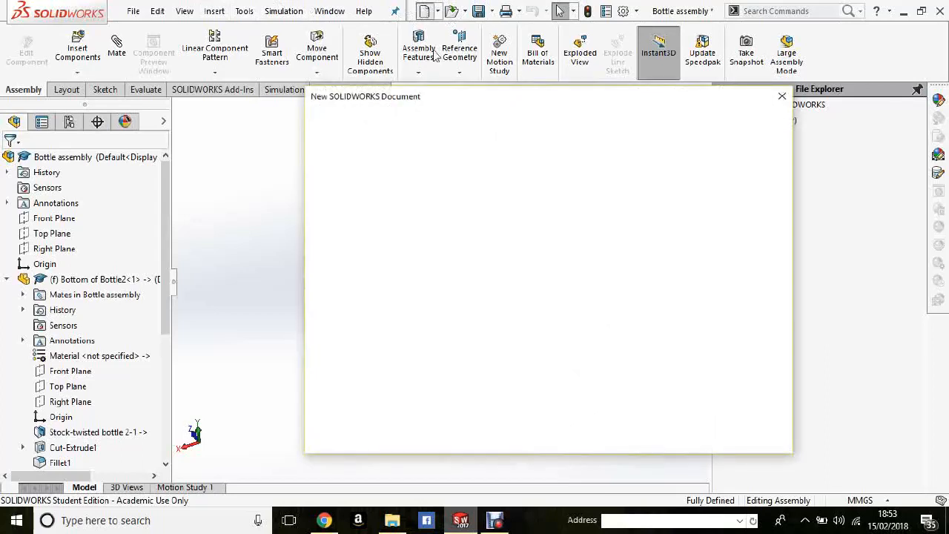
pyautogui.click(343, 151)
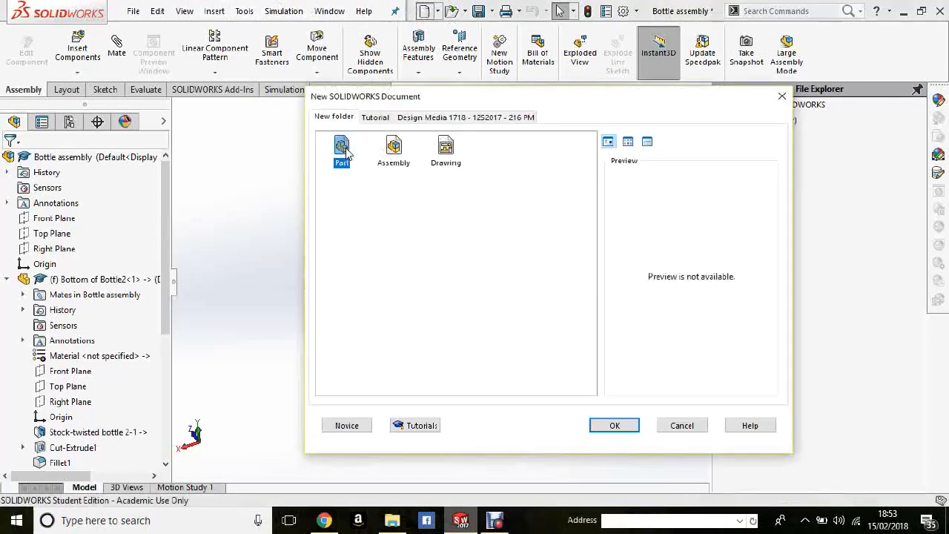
pyautogui.doubleClick(343, 152)
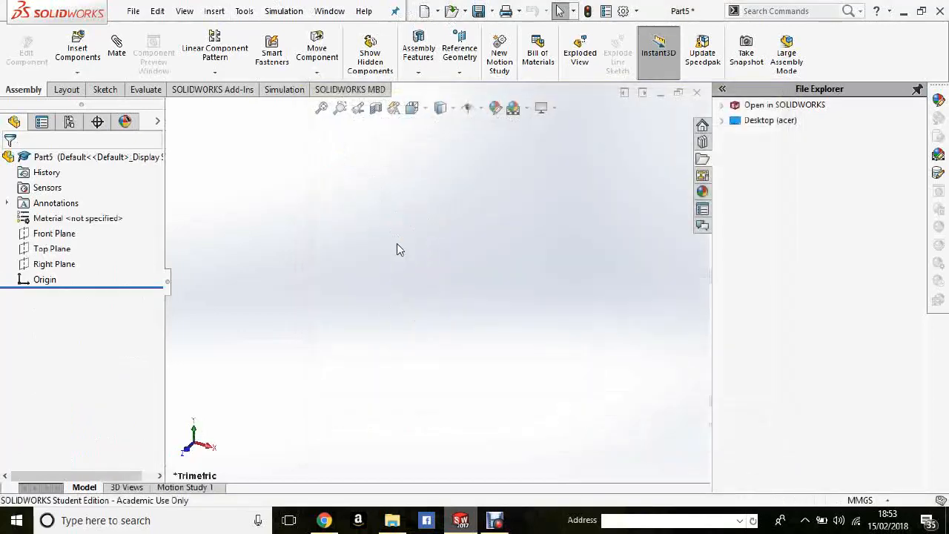
# Open a new sketch on the Top Plane, viewed normal to the plane
pyautogui.click(64, 253)
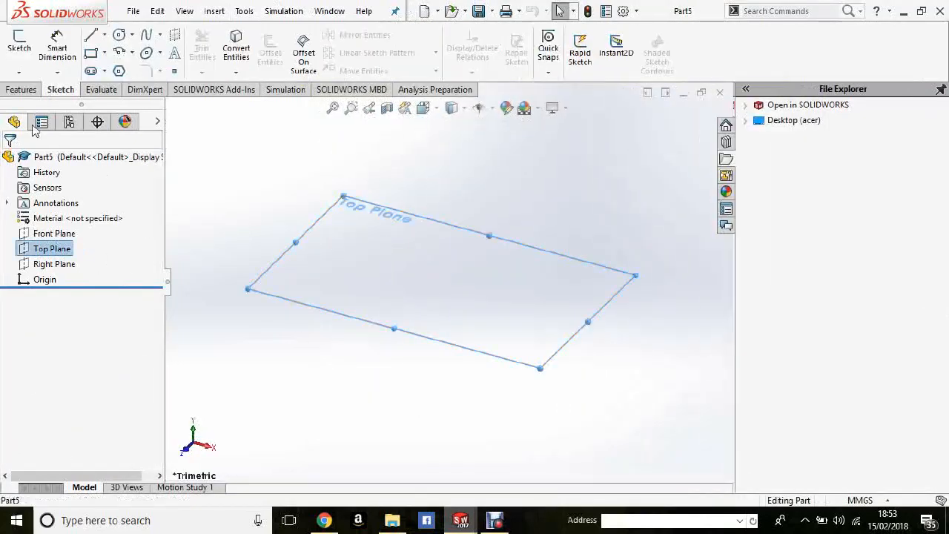
pyautogui.press('space')
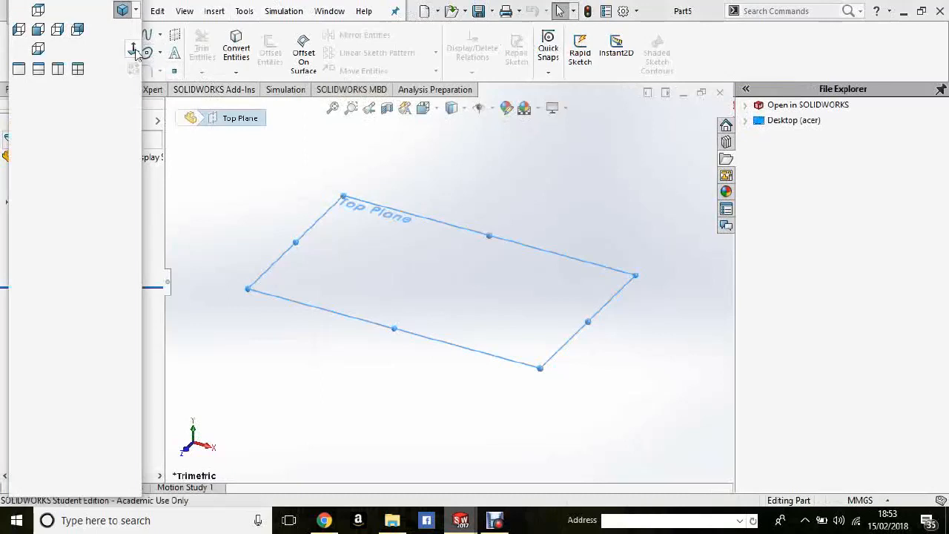
pyautogui.click(131, 49)
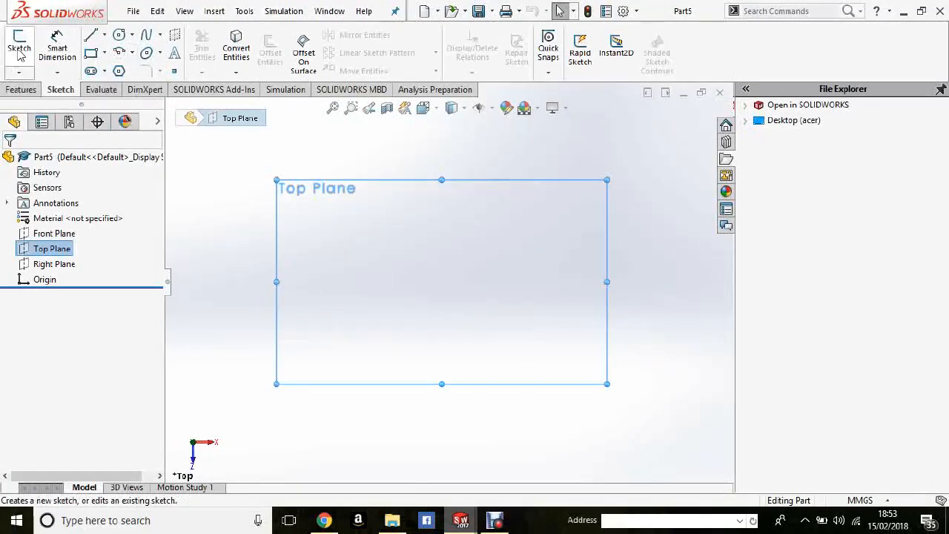
pyautogui.click(20, 53)
# Sketch a vertical centerline about 76 mm long passing through the origin
pyautogui.click(104, 35)
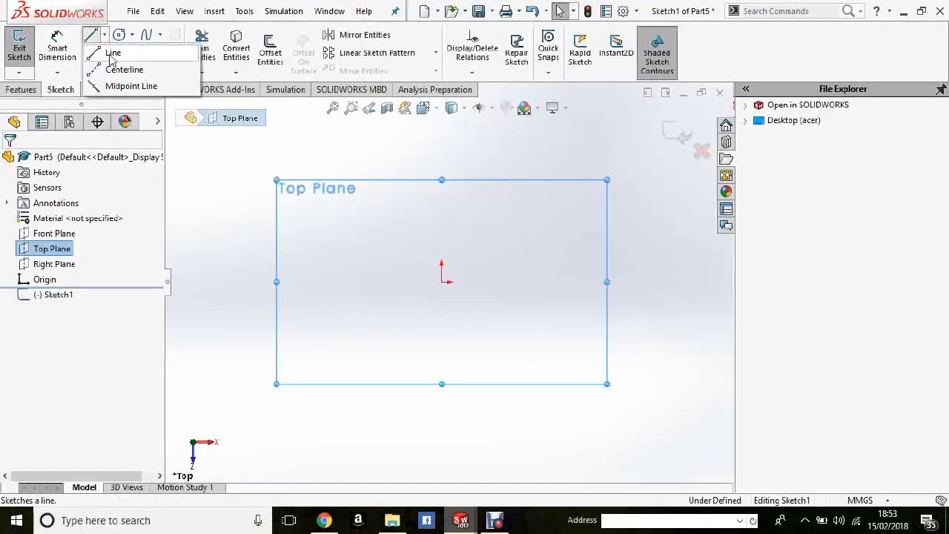
pyautogui.click(443, 341)
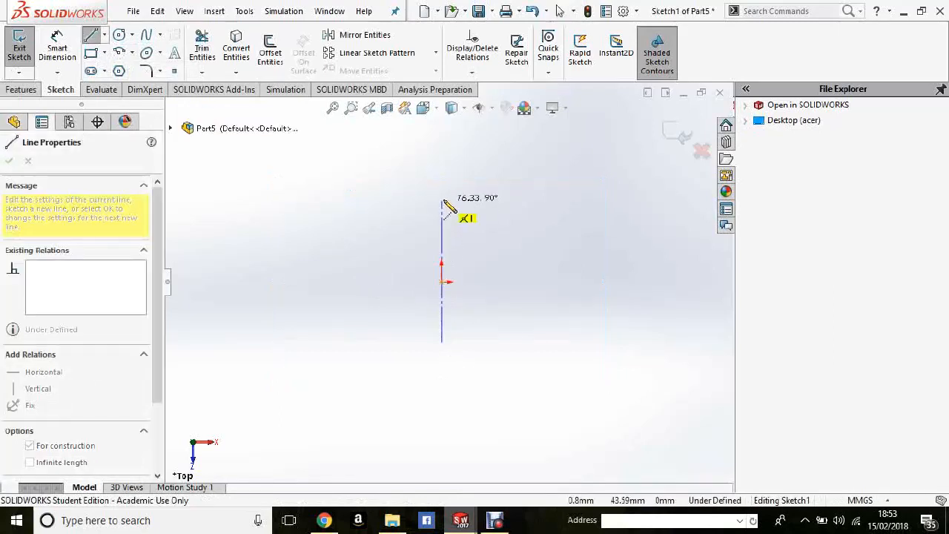
pyautogui.click(442, 199)
pyautogui.rightClick(602, 224)
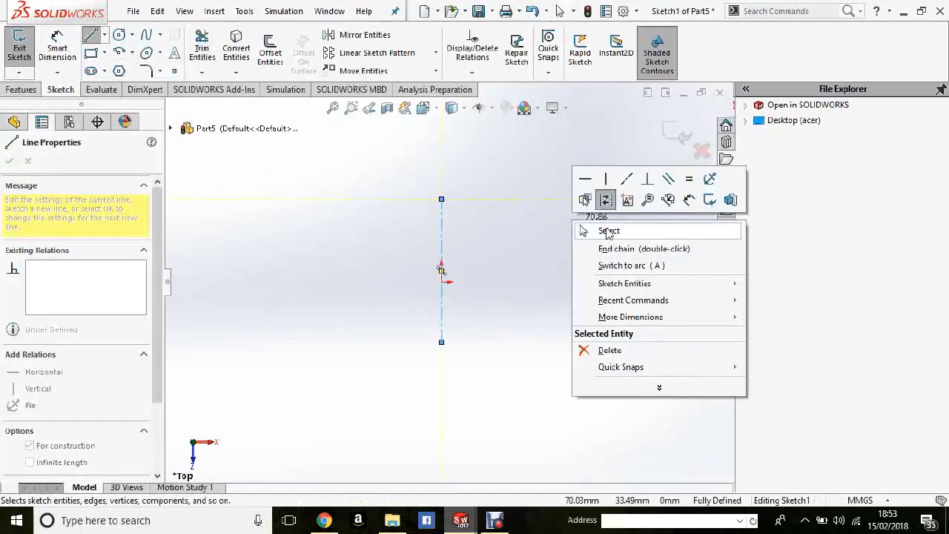
pyautogui.click(619, 249)
pyautogui.press('Escape')
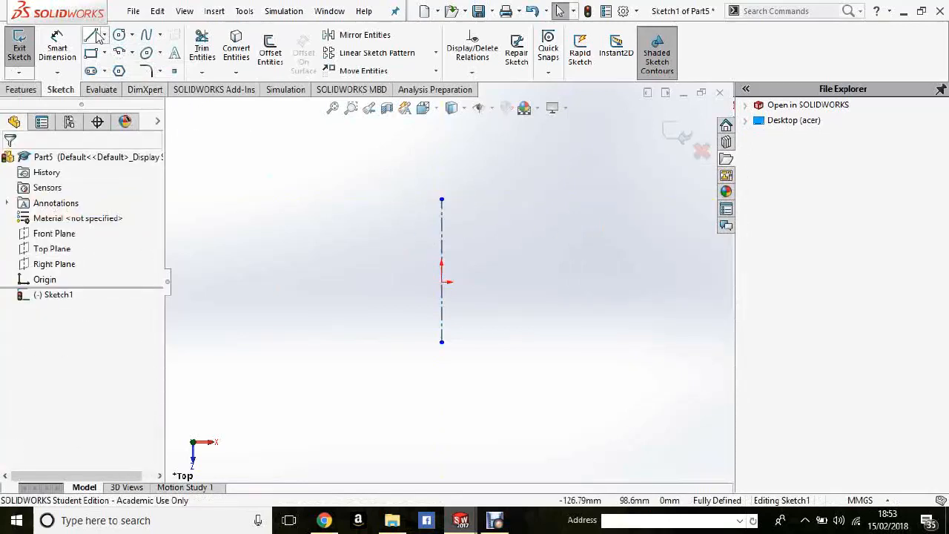
# Sketch a closed four-line diamond joining the centerline's ends to side corners level with the origin, its upper-right side about 57 mm long
pyautogui.click(442, 199)
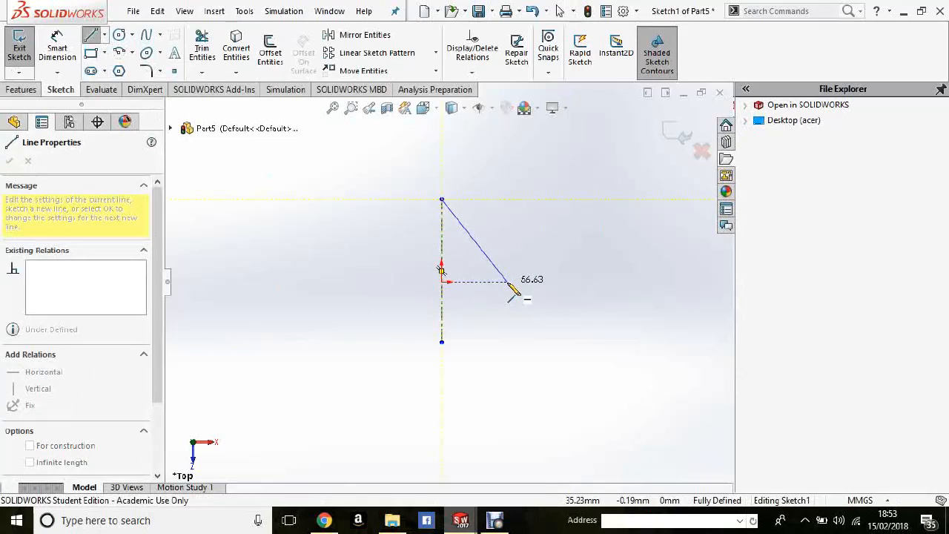
pyautogui.click(508, 282)
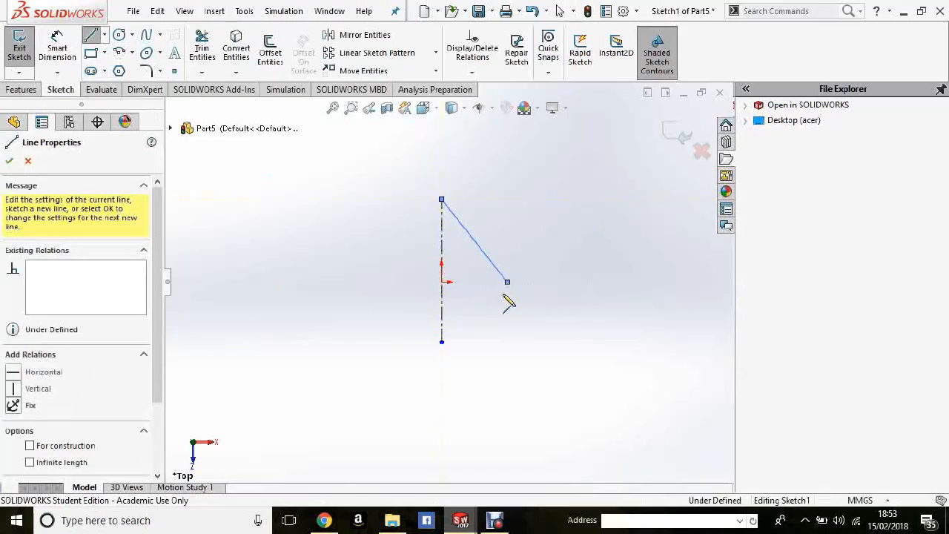
pyautogui.click(442, 343)
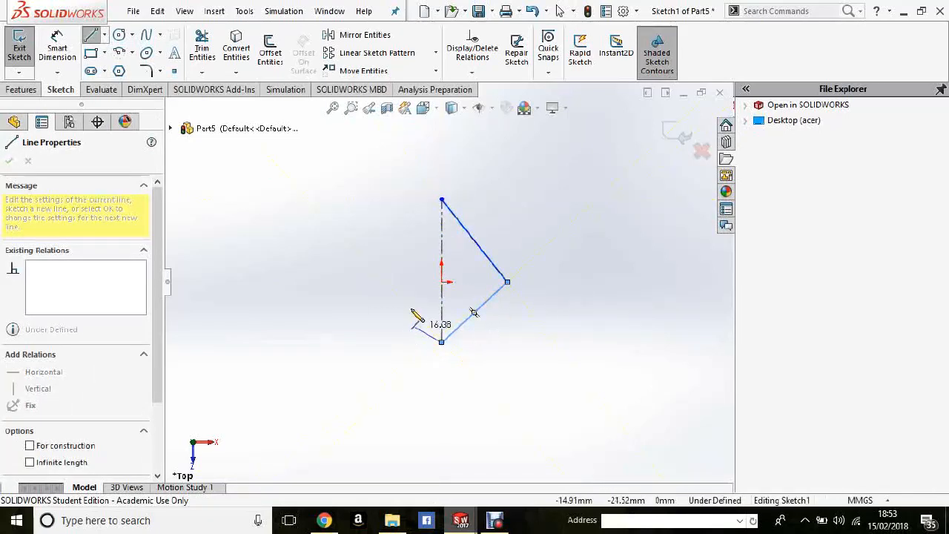
pyautogui.click(385, 282)
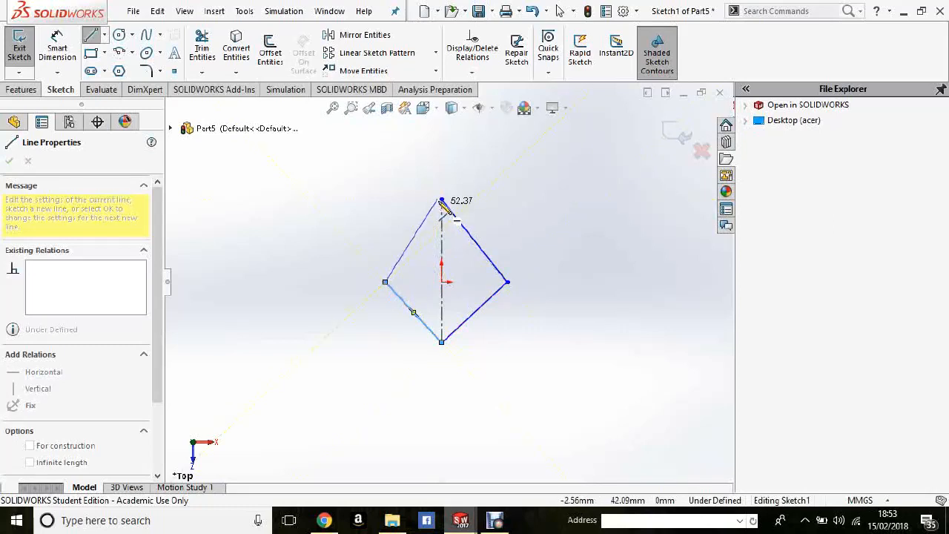
pyautogui.click(442, 200)
pyautogui.rightClick(547, 206)
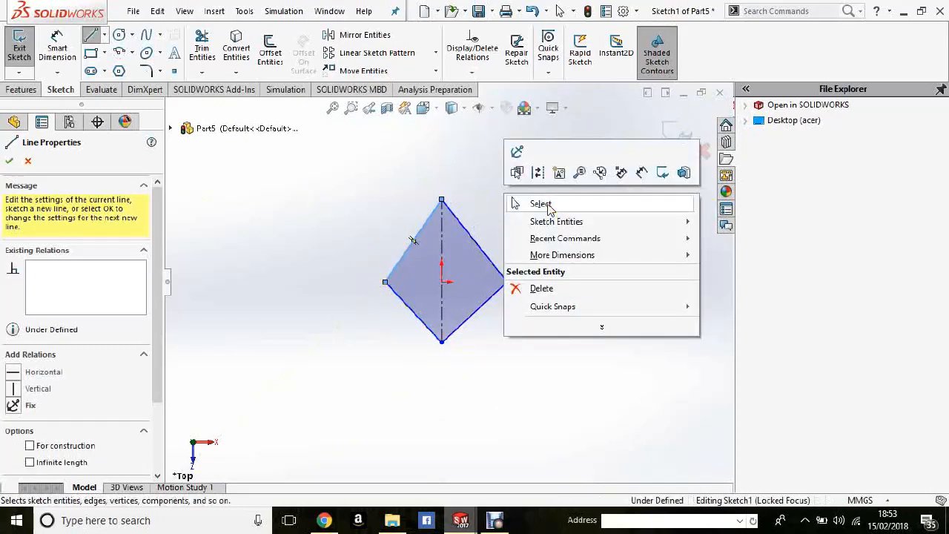
pyautogui.click(549, 206)
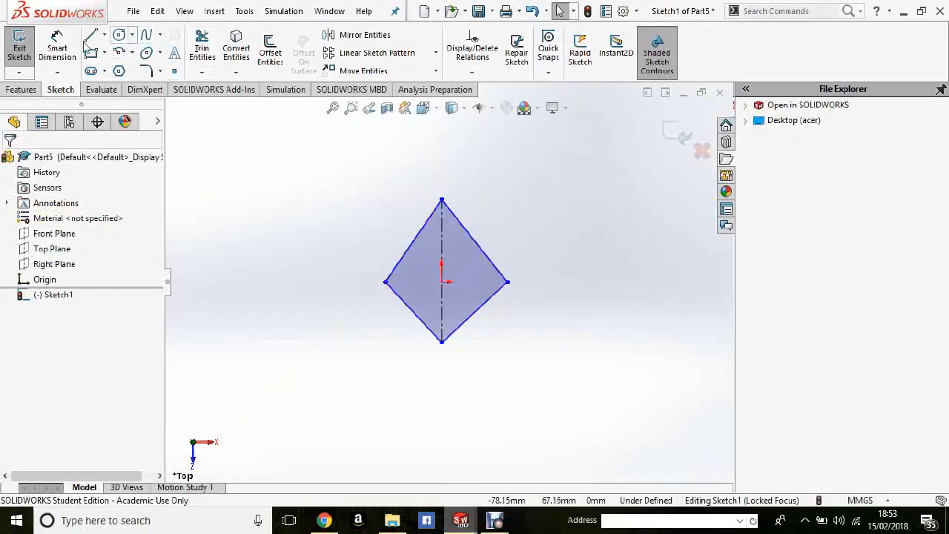
pyautogui.click(57, 46)
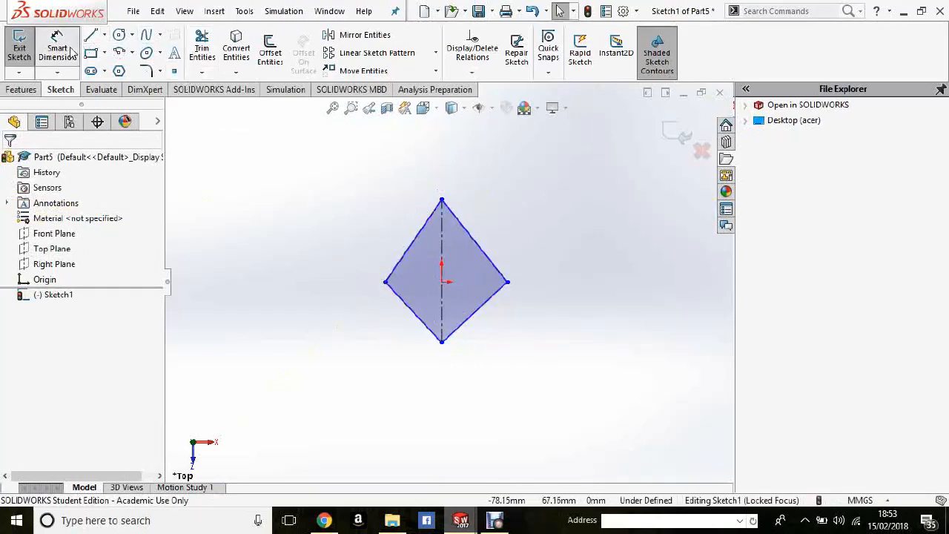
pyautogui.click(489, 250)
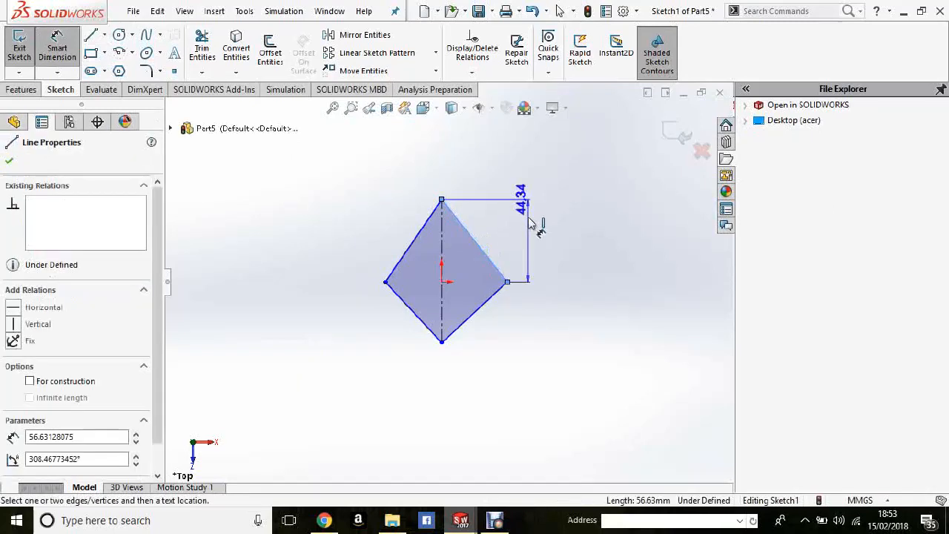
pyautogui.click(530, 221)
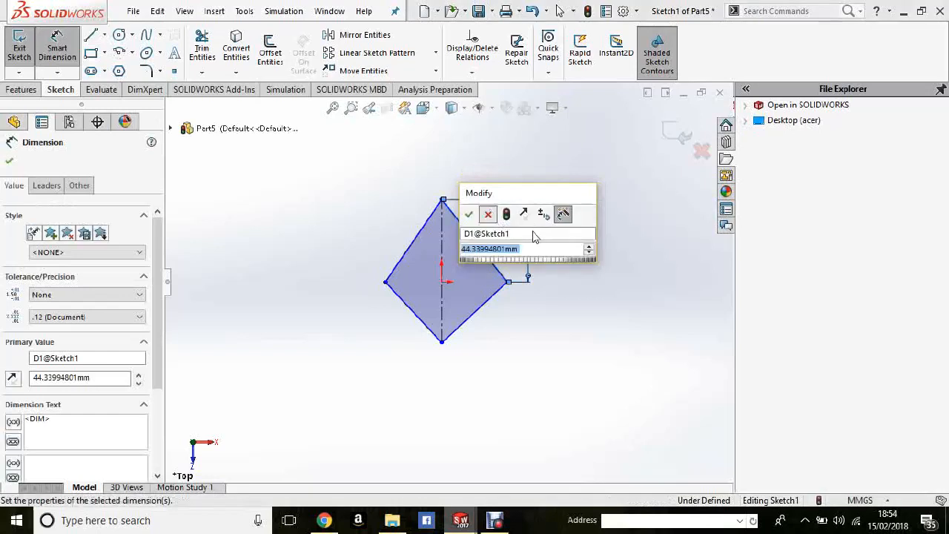
pyautogui.press('Return')
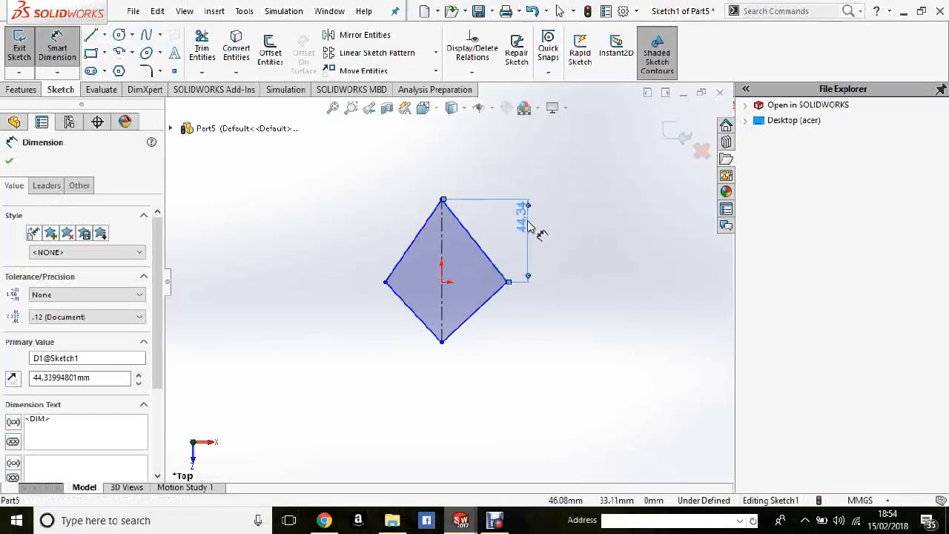
pyautogui.press('Delete')
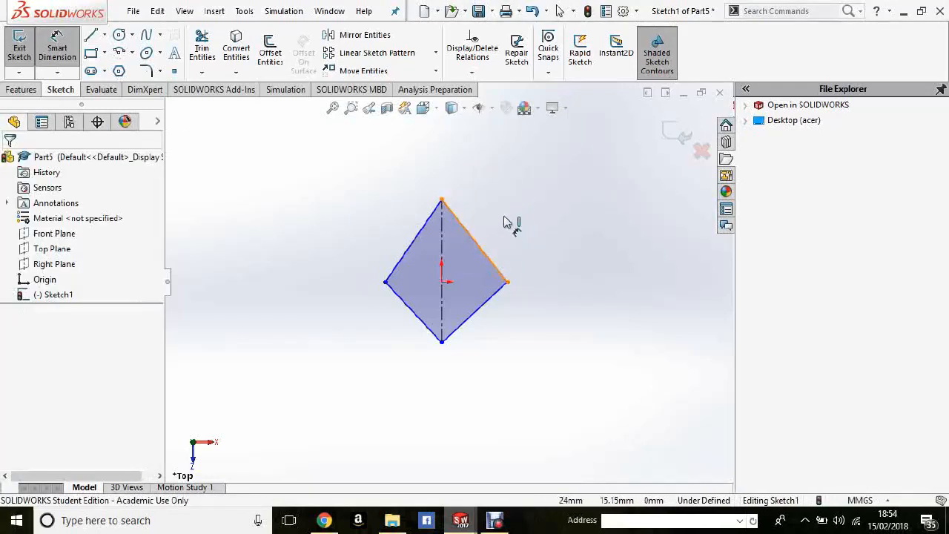
# Dimension the diamond's upper-right side along its length and set it to 70 mm
pyautogui.click(504, 223)
pyautogui.click(544, 205)
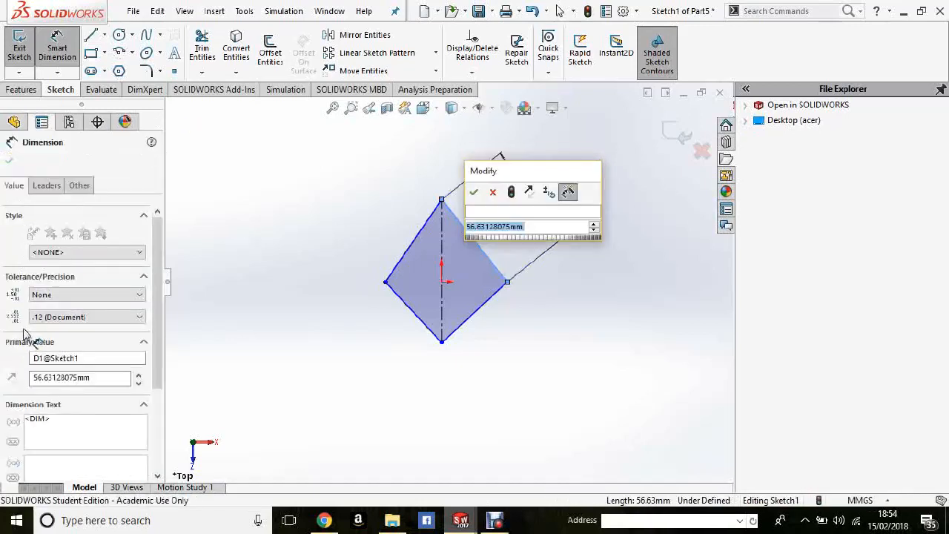
pyautogui.write('70')
pyautogui.press('Return')
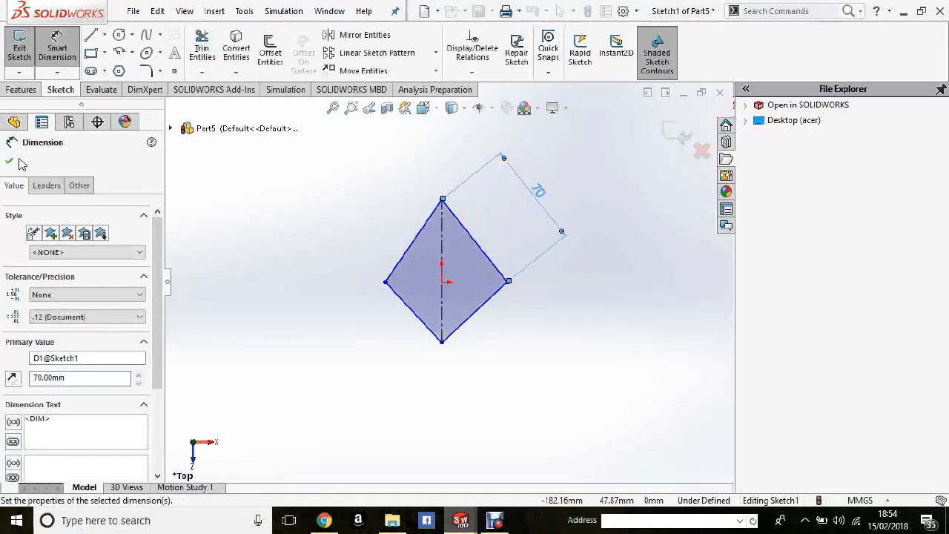
pyautogui.click(10, 161)
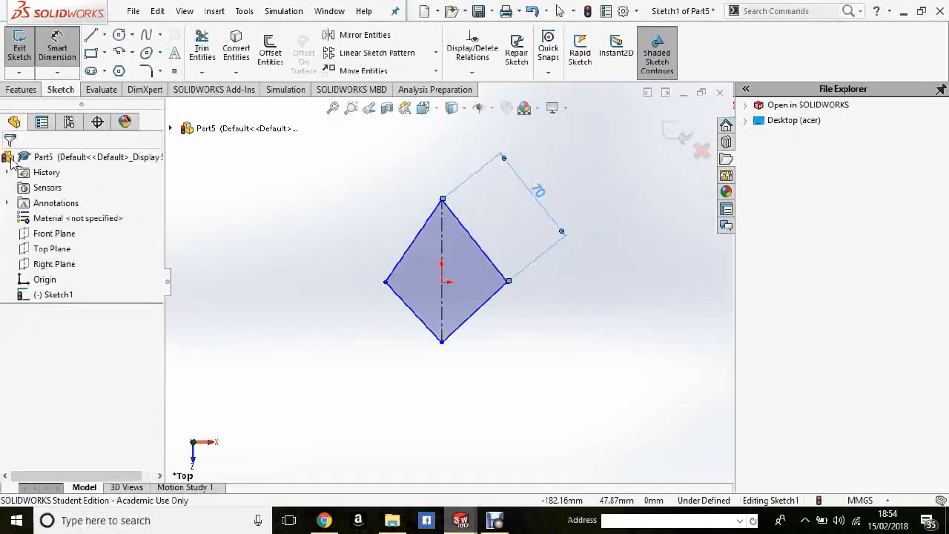
# Add an Equal relation to all four sides of the diamond
pyautogui.click(471, 73)
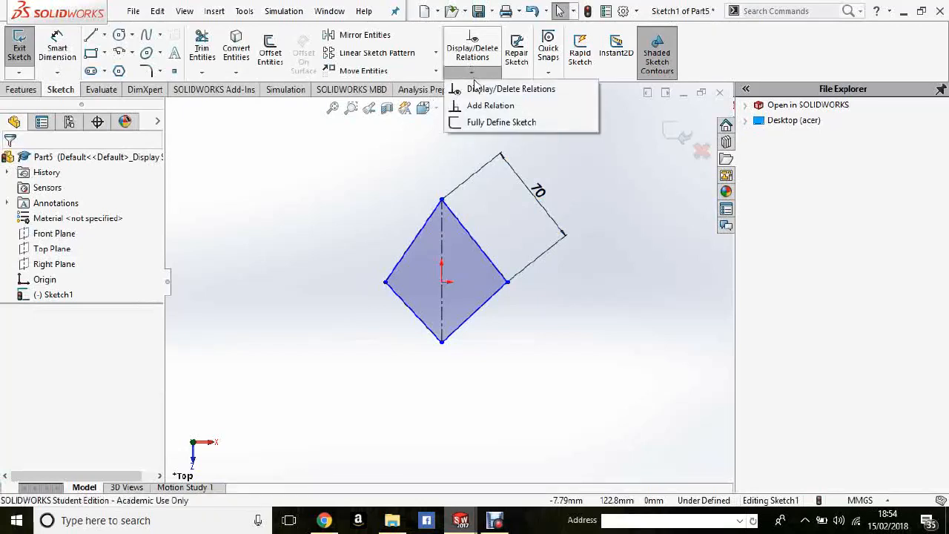
pyautogui.click(482, 105)
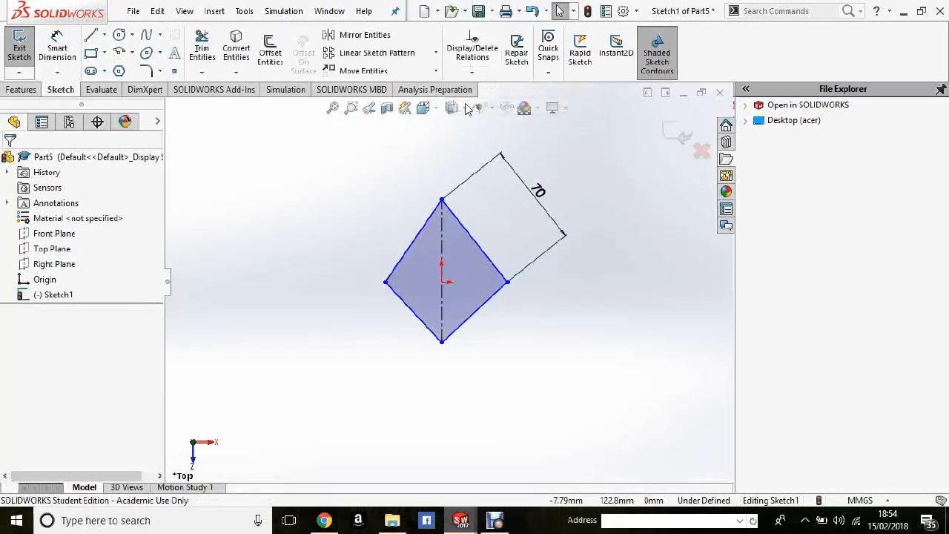
pyautogui.click(486, 256)
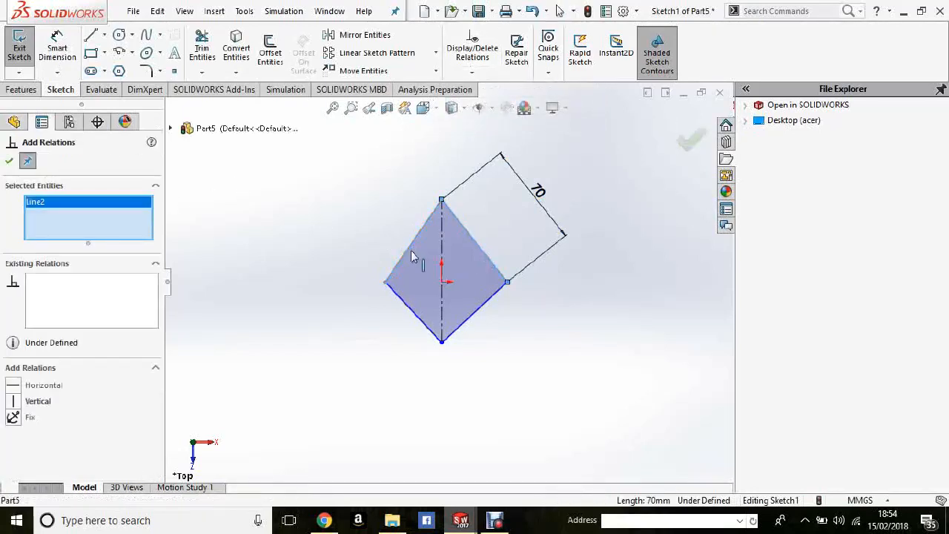
pyautogui.click(412, 246)
pyautogui.click(413, 310)
pyautogui.click(480, 313)
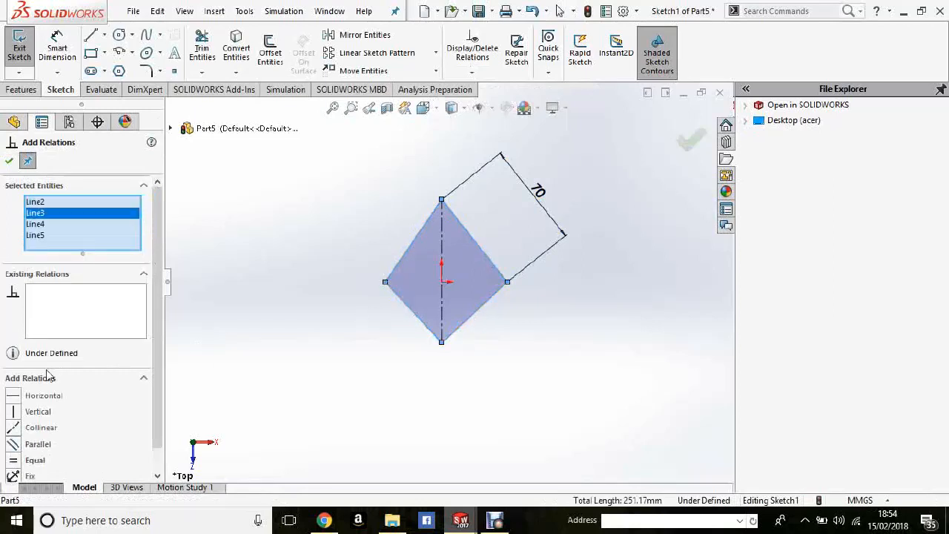
pyautogui.click(20, 461)
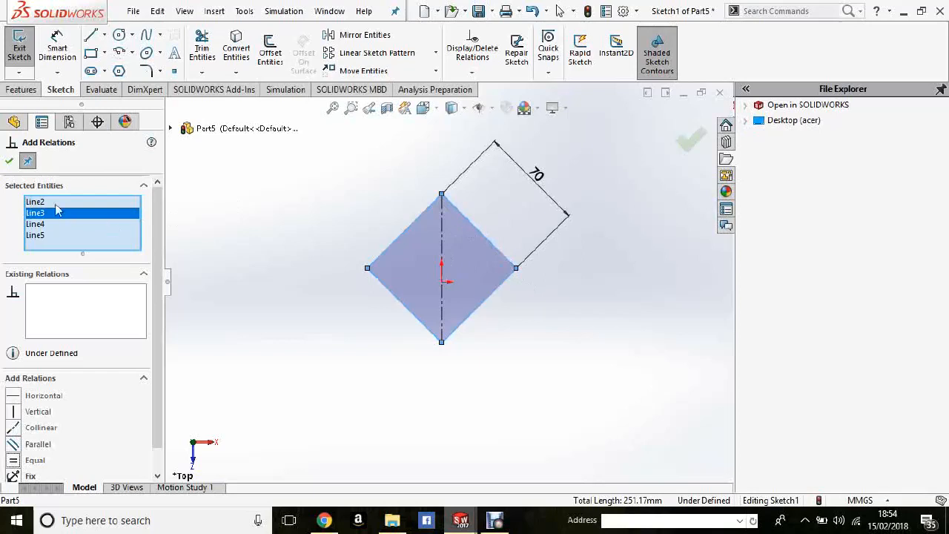
pyautogui.click(9, 162)
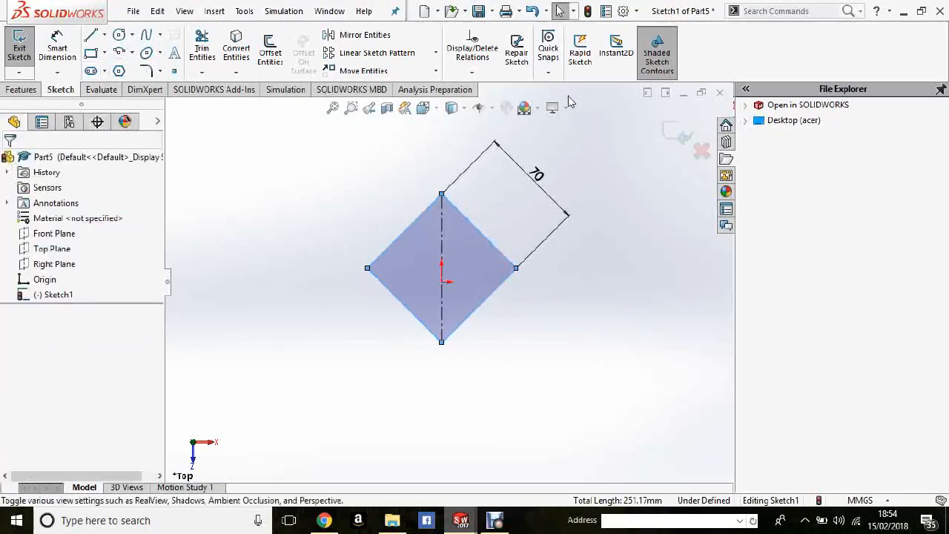
# Add a Midpoint relation between the vertical centerline and the origin
pyautogui.click(479, 74)
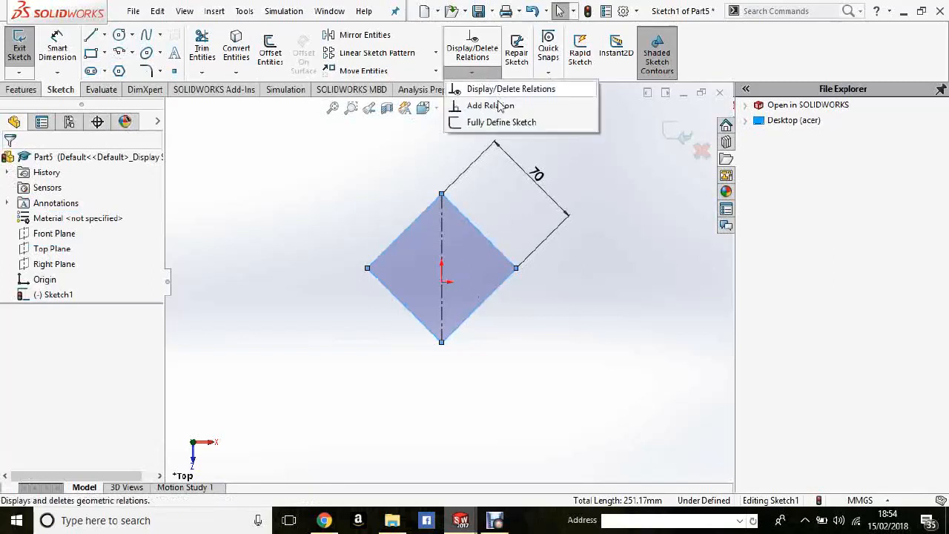
pyautogui.click(674, 356)
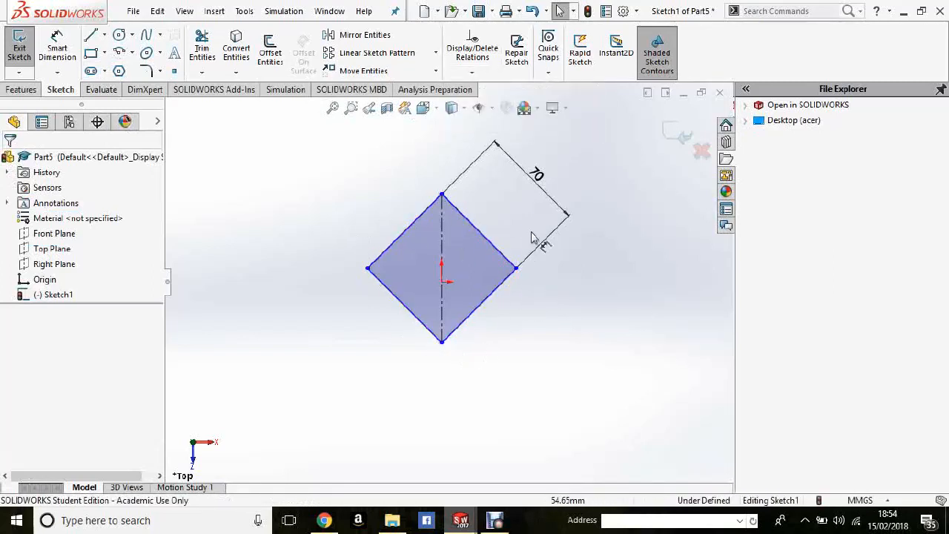
pyautogui.click(473, 73)
pyautogui.click(497, 112)
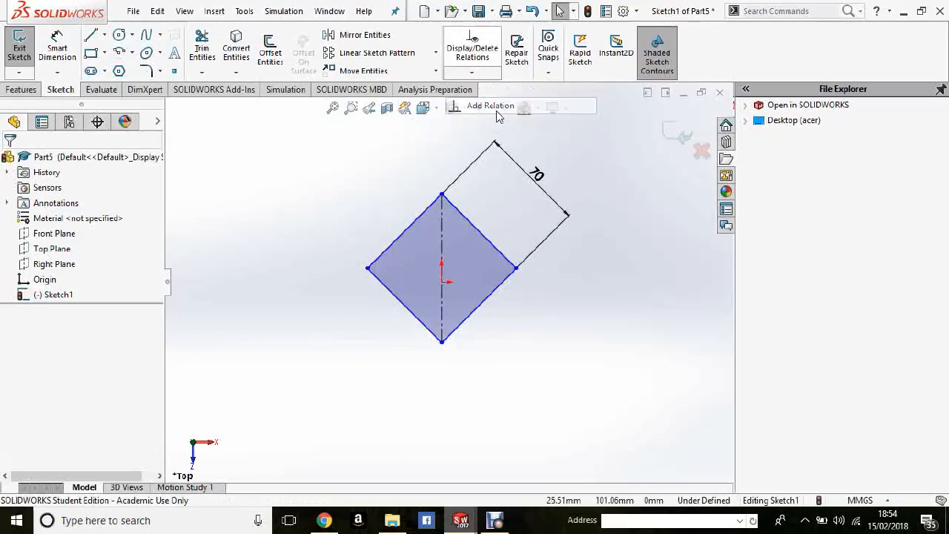
pyautogui.click(443, 300)
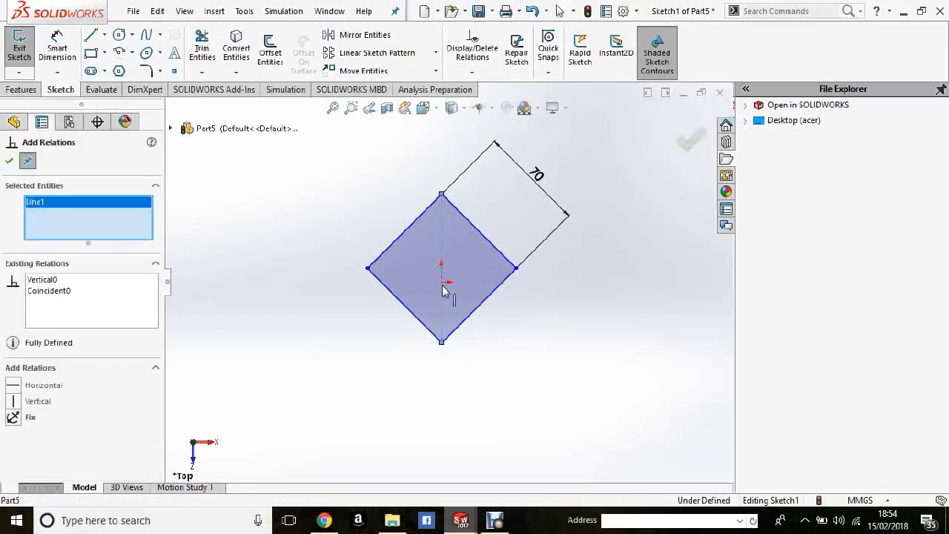
pyautogui.click(442, 283)
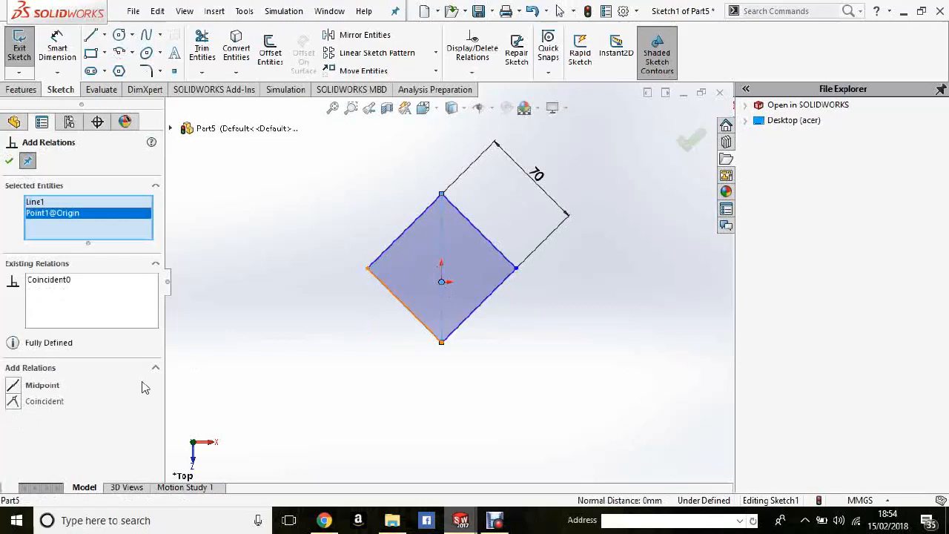
pyautogui.click(15, 387)
pyautogui.click(10, 161)
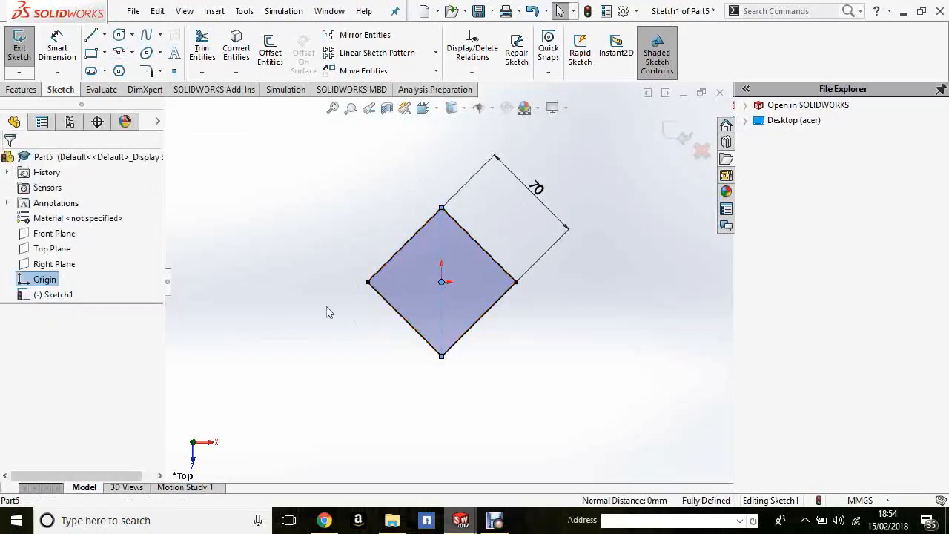
# Add a Horizontal relation between the diamond's right corner and the origin, and exit the sketch
pyautogui.click(356, 227)
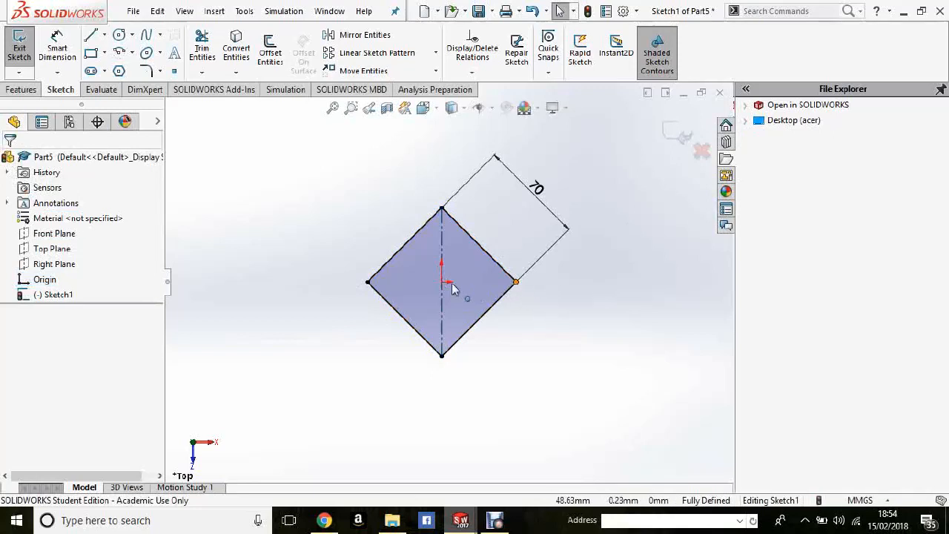
pyautogui.click(516, 282)
pyautogui.click(443, 284)
pyautogui.click(473, 73)
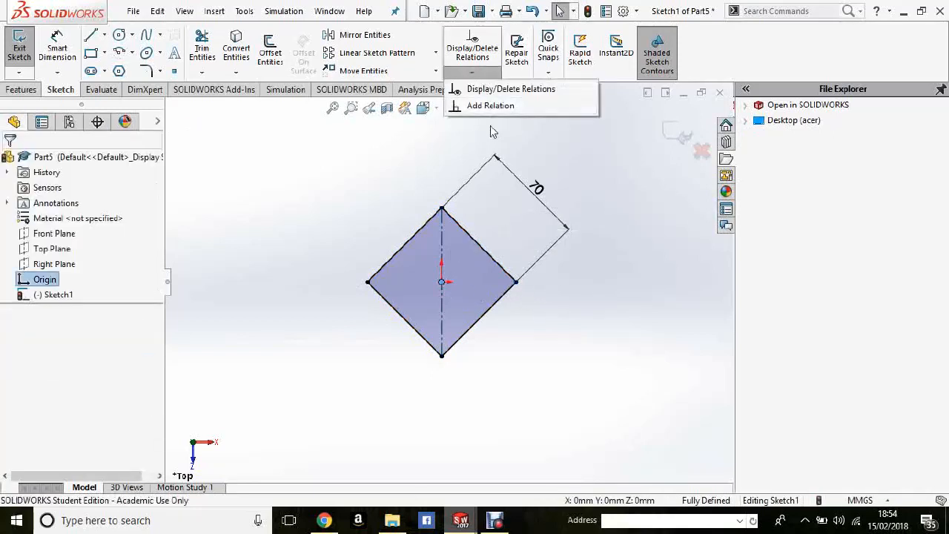
pyautogui.click(490, 105)
pyautogui.click(516, 282)
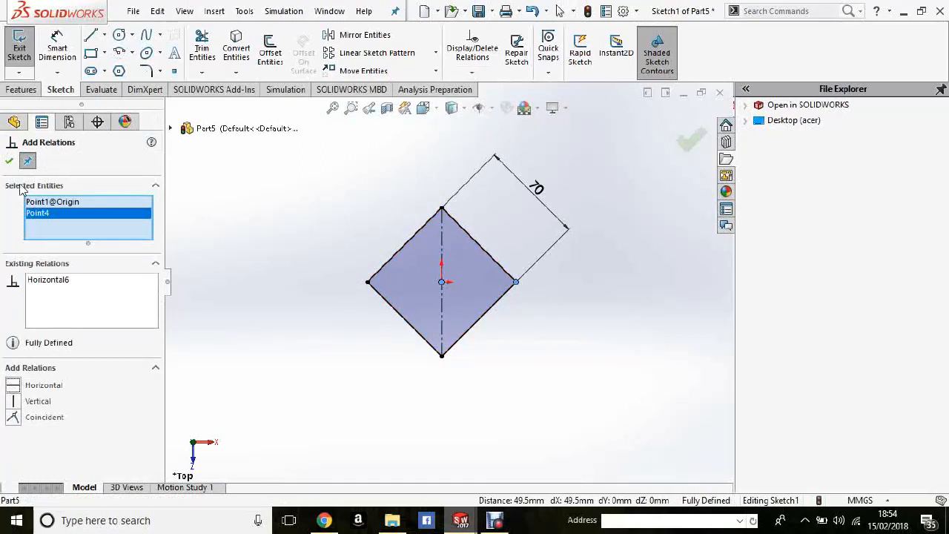
pyautogui.click(11, 162)
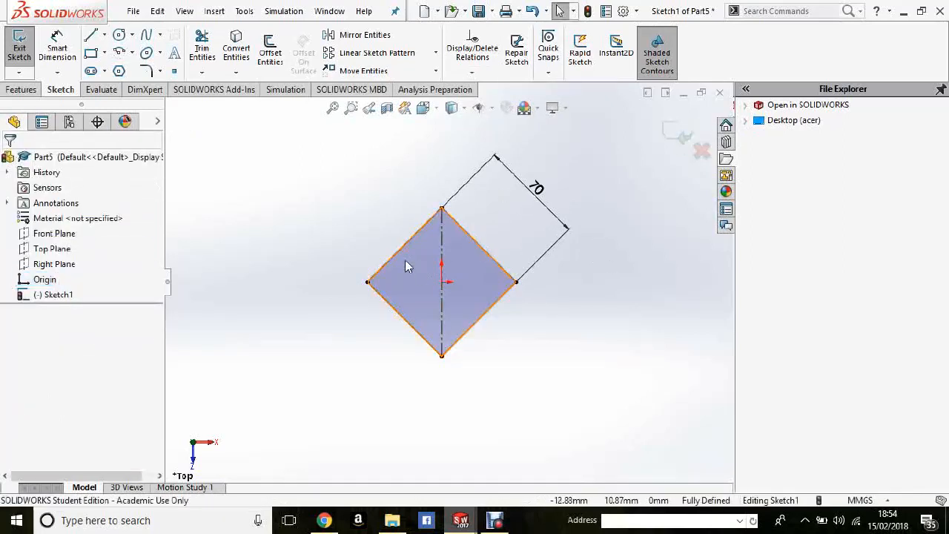
pyautogui.click(19, 49)
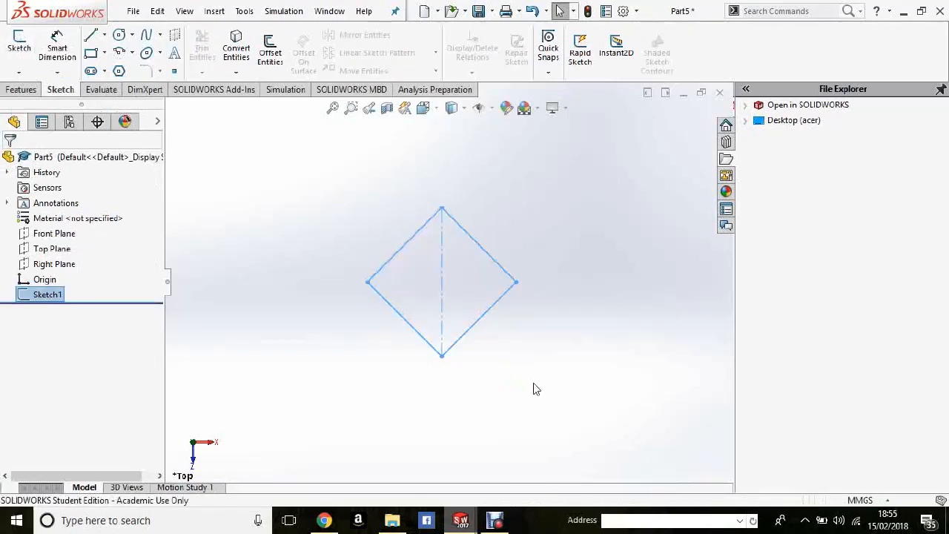
# Create a reference plane offset 200 mm above the Top Plane
pyautogui.moveTo(533, 383)
pyautogui.mouseDown(button='middle')
pyautogui.moveTo(513, 266)
pyautogui.moveTo(556, 186)
pyautogui.moveTo(504, 274)
pyautogui.moveTo(564, 430)
pyautogui.moveTo(519, 312)
pyautogui.mouseUp(button='middle')
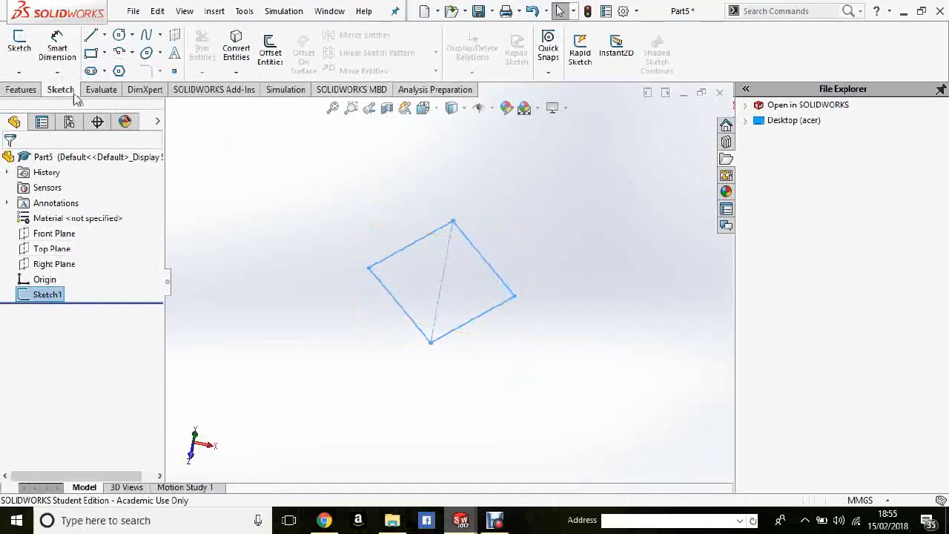
pyautogui.click(21, 89)
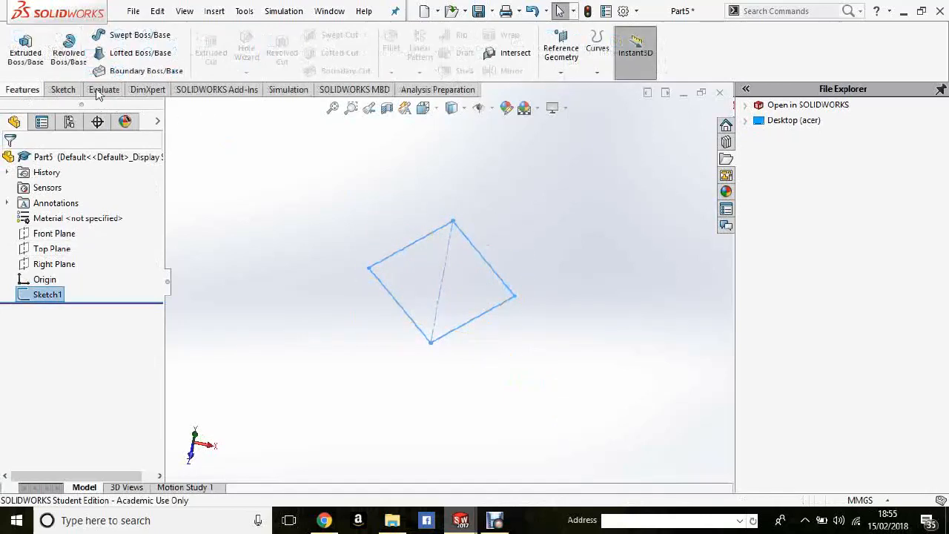
pyautogui.click(560, 54)
pyautogui.click(573, 90)
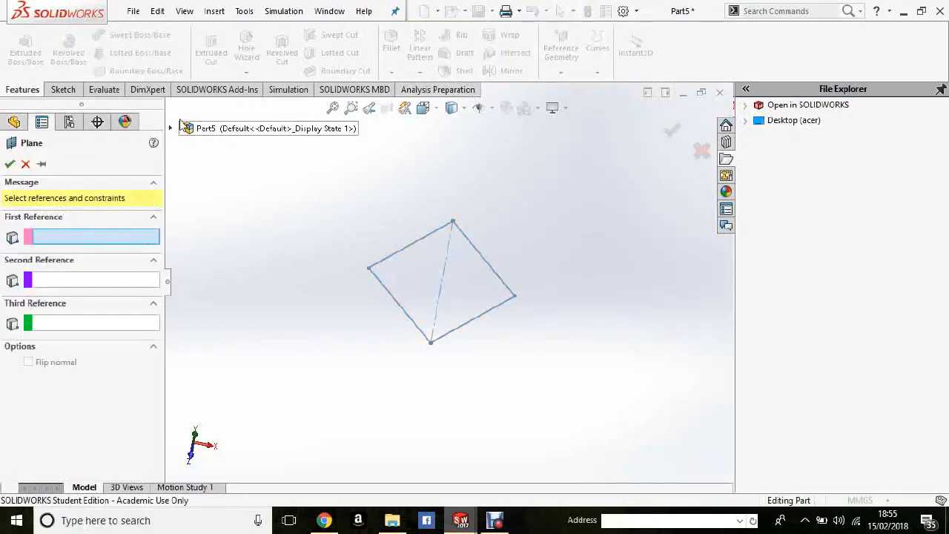
pyautogui.click(171, 129)
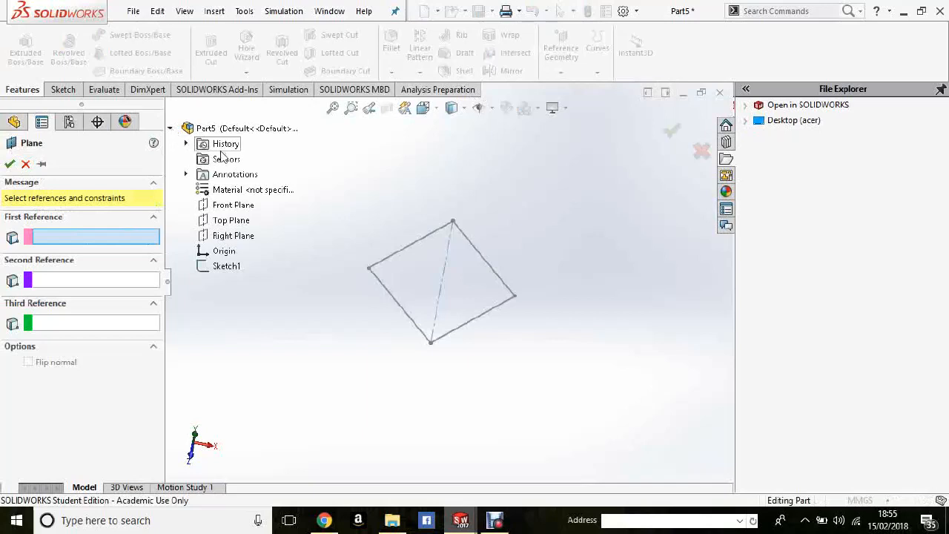
pyautogui.click(222, 223)
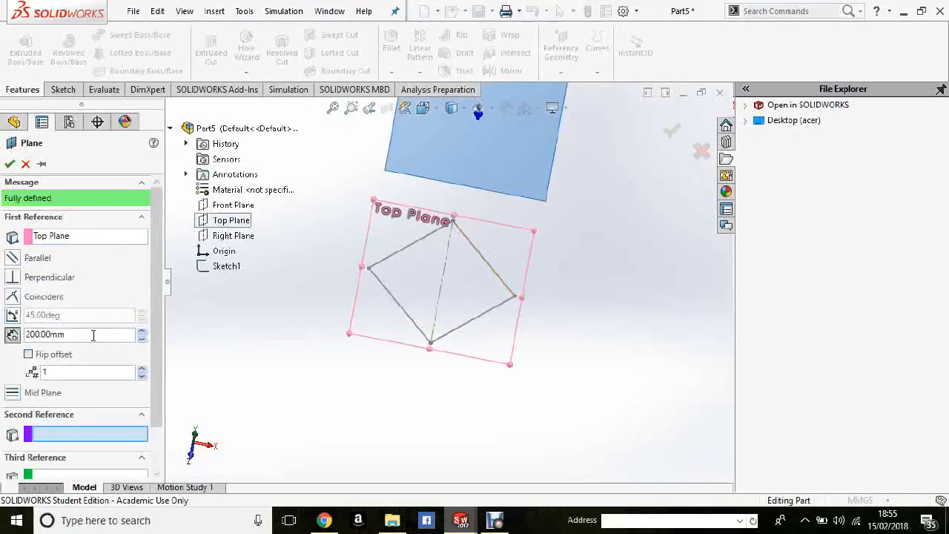
pyautogui.click(8, 165)
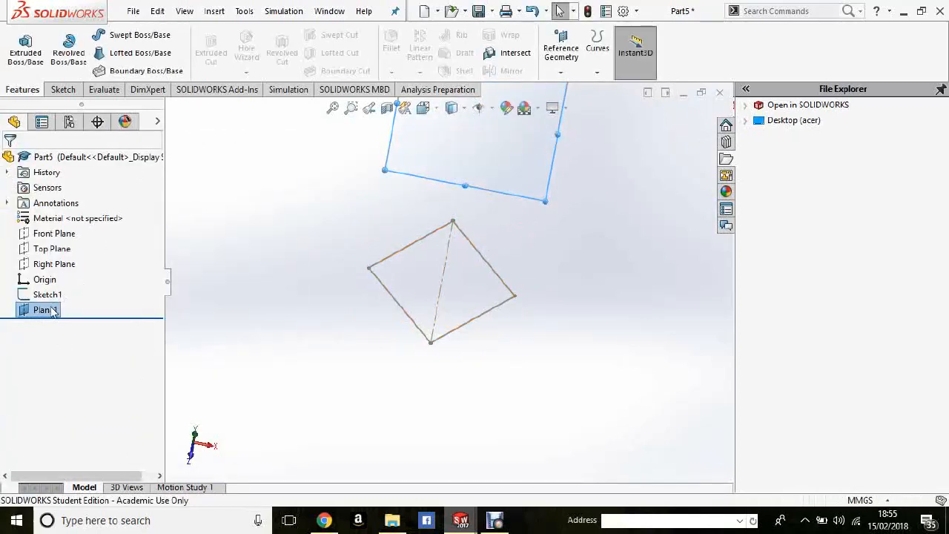
# Reopen the new reference plane's definition to check its offset distance, and close it
pyautogui.click(52, 311)
pyautogui.click(61, 267)
pyautogui.click(58, 310)
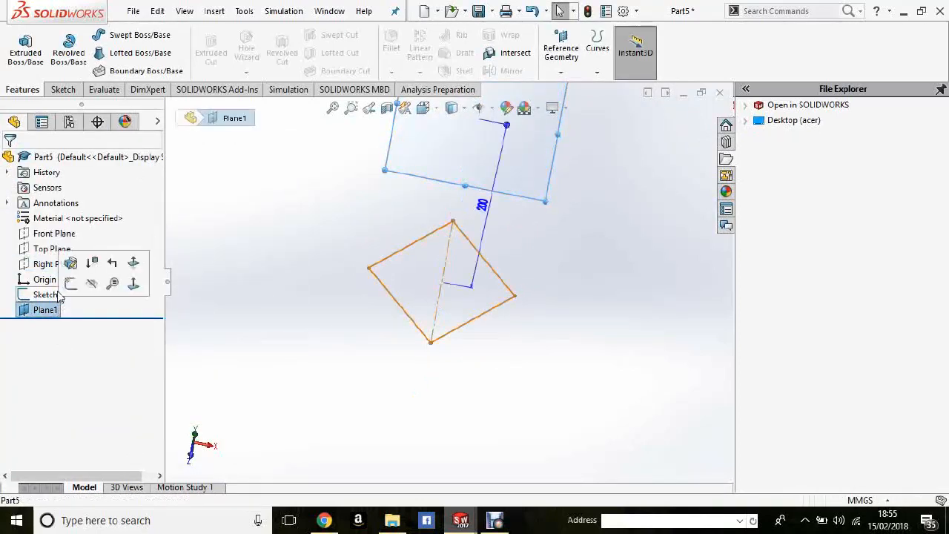
pyautogui.click(70, 264)
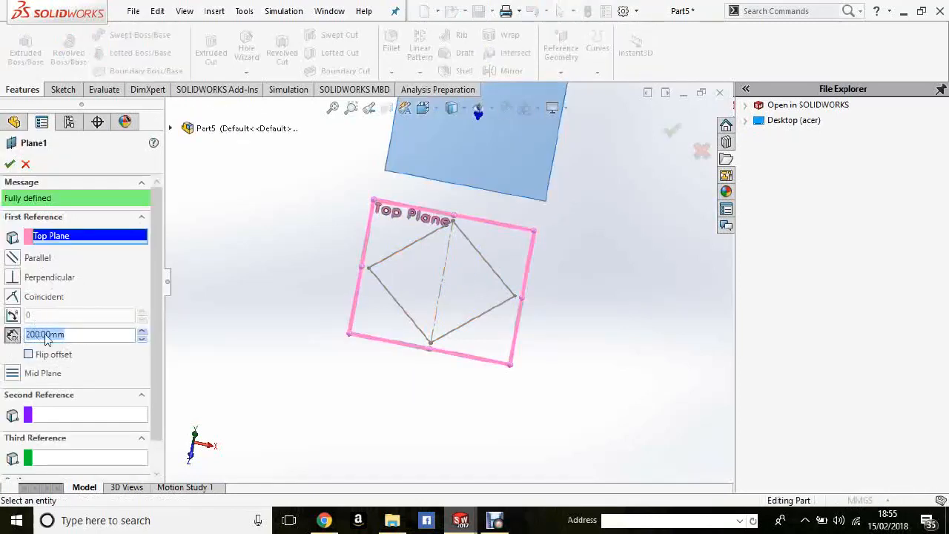
pyautogui.click(76, 333)
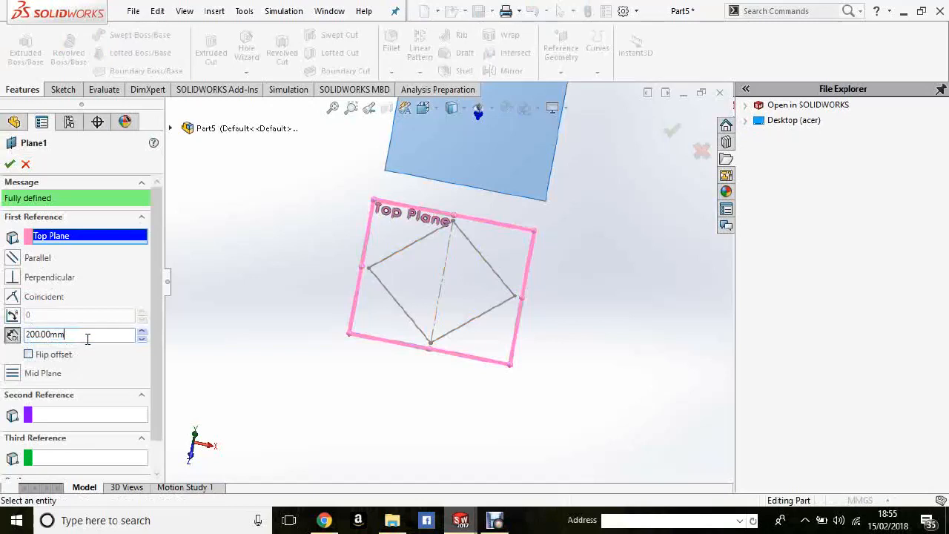
pyautogui.click(10, 164)
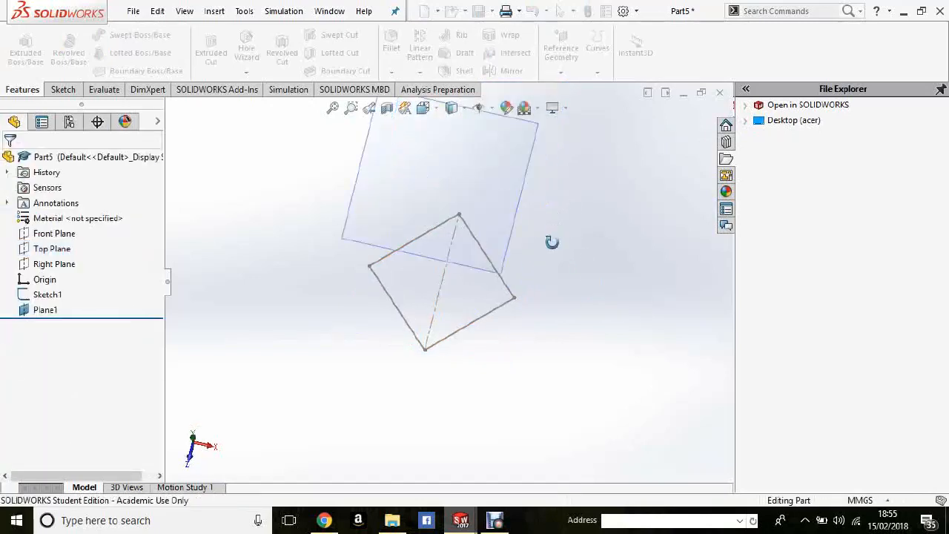
# Start a sketch on the offset plane and draw a vertical centerline about 66 mm long passing through the origin
pyautogui.click(532, 235)
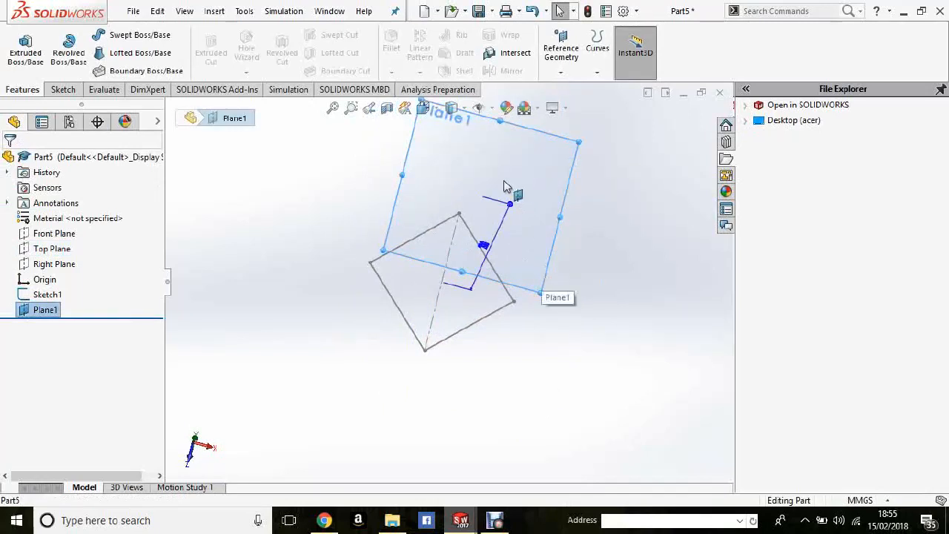
pyautogui.hotkey('ctrl', '8')
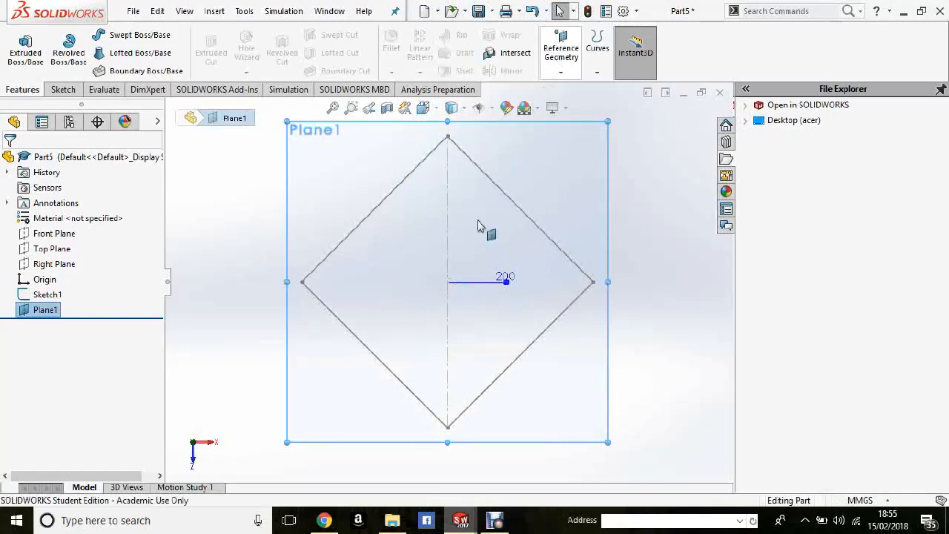
pyautogui.click(63, 89)
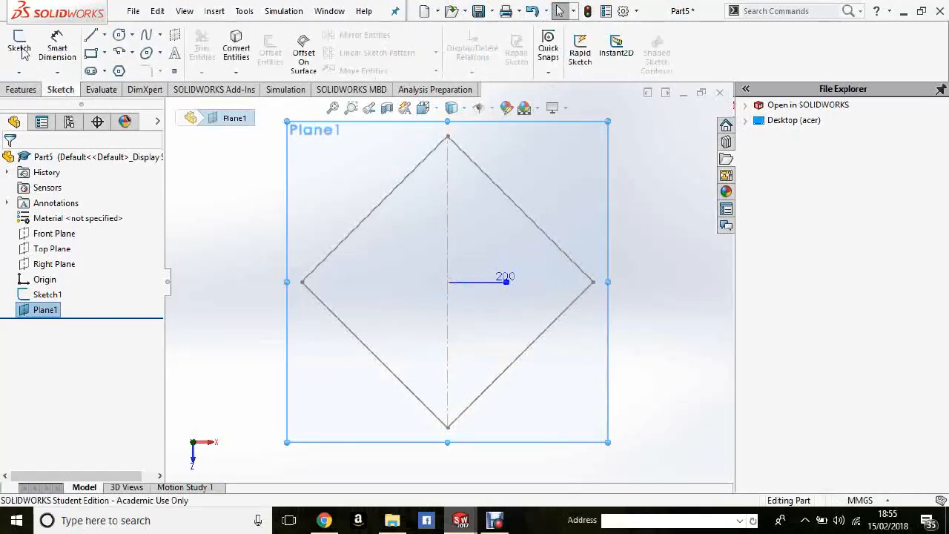
pyautogui.click(21, 49)
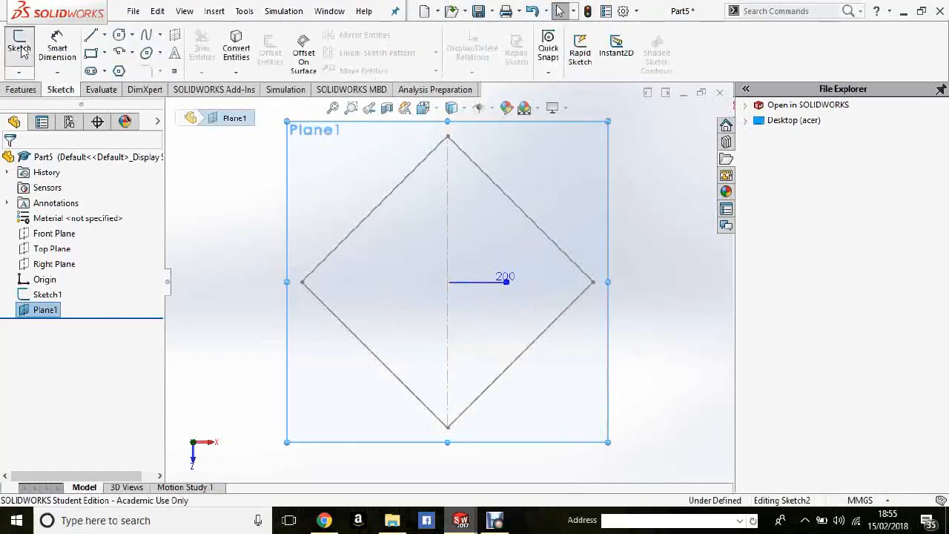
pyautogui.click(105, 35)
pyautogui.click(115, 69)
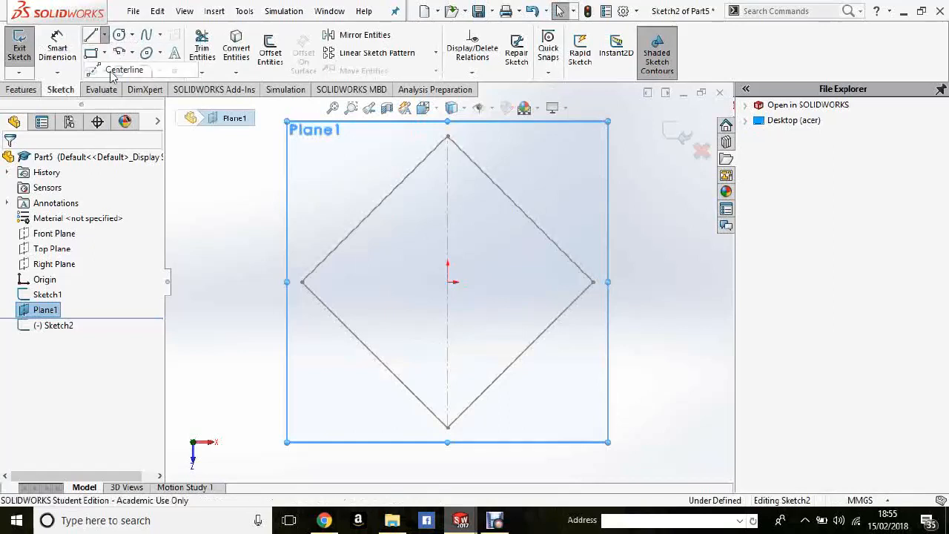
pyautogui.click(448, 391)
pyautogui.click(448, 196)
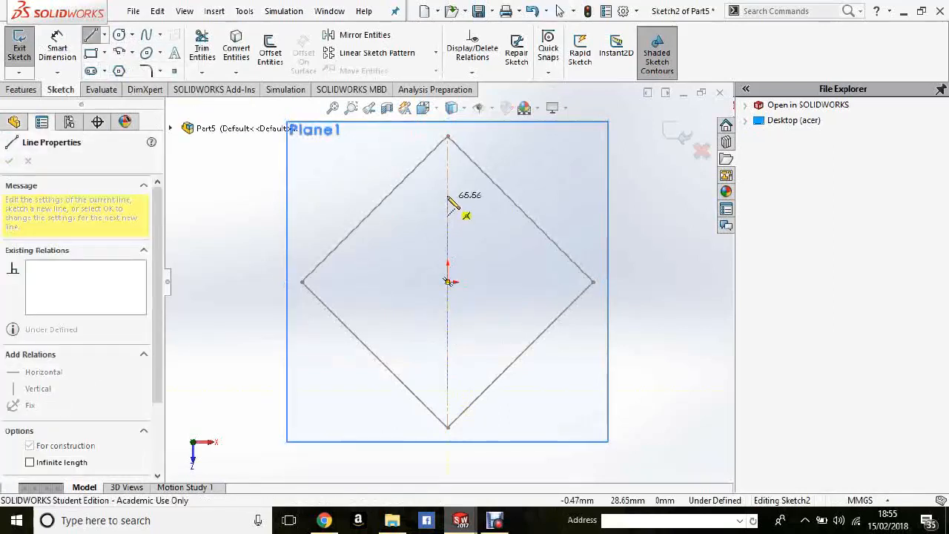
pyautogui.rightClick(545, 230)
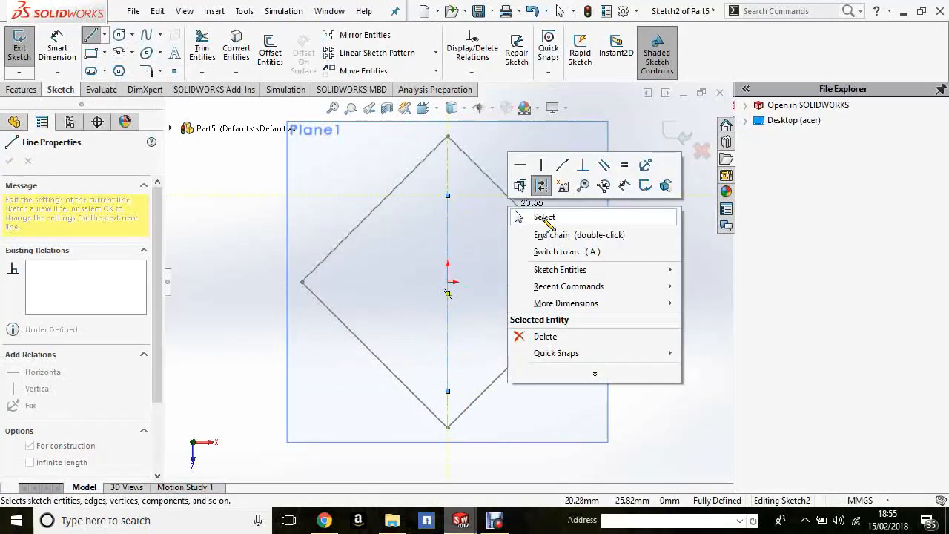
pyautogui.click(549, 215)
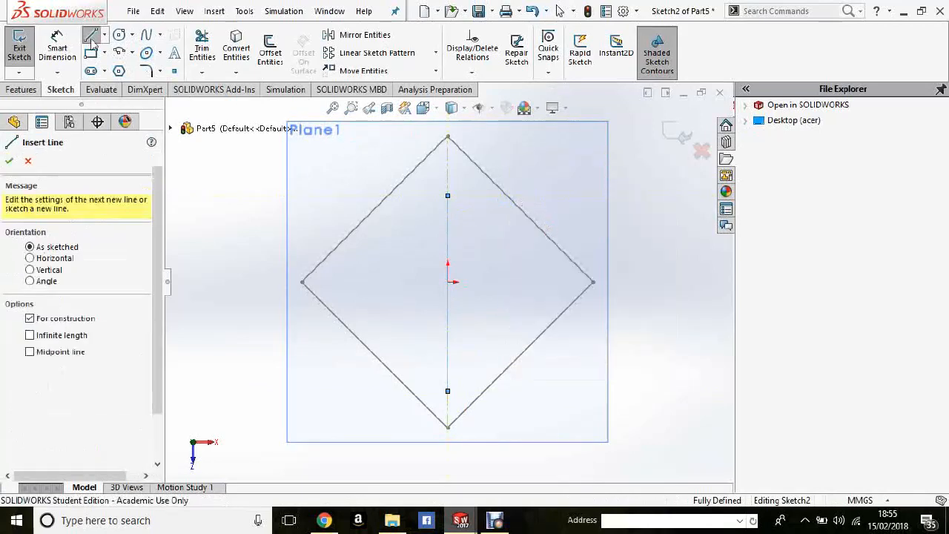
# Sketch a closed four-line diamond joining the centerline's ends to side corners level with the origin, its upper-right side about 39 mm long
pyautogui.press('l')
pyautogui.click(448, 196)
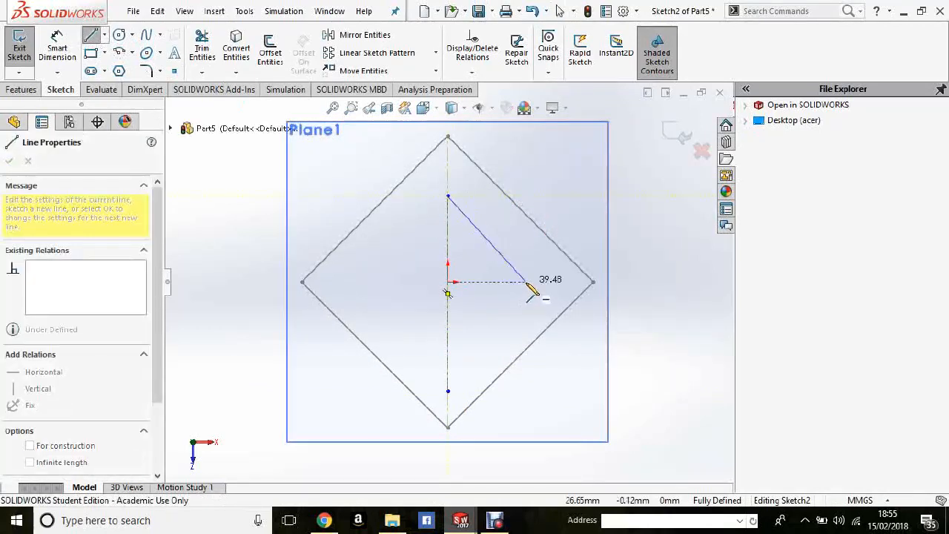
pyautogui.click(527, 282)
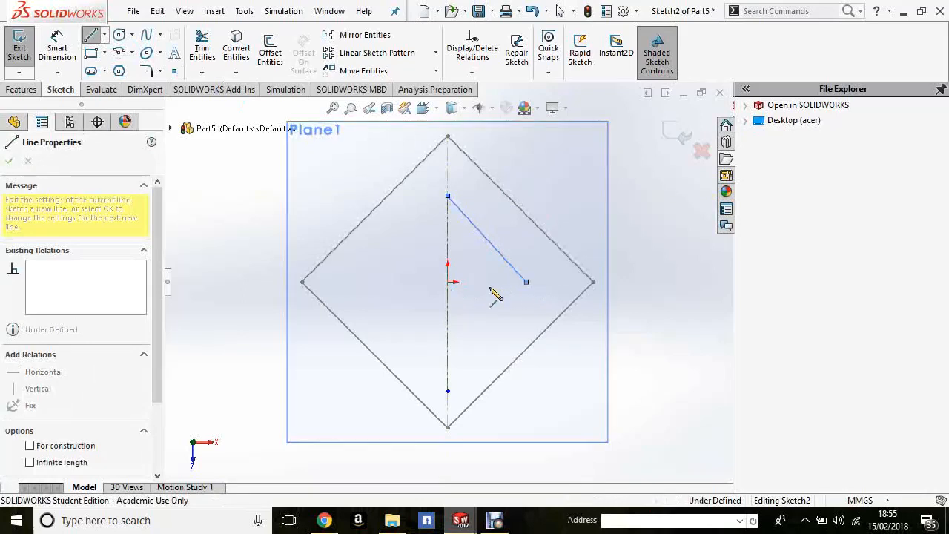
pyautogui.click(448, 391)
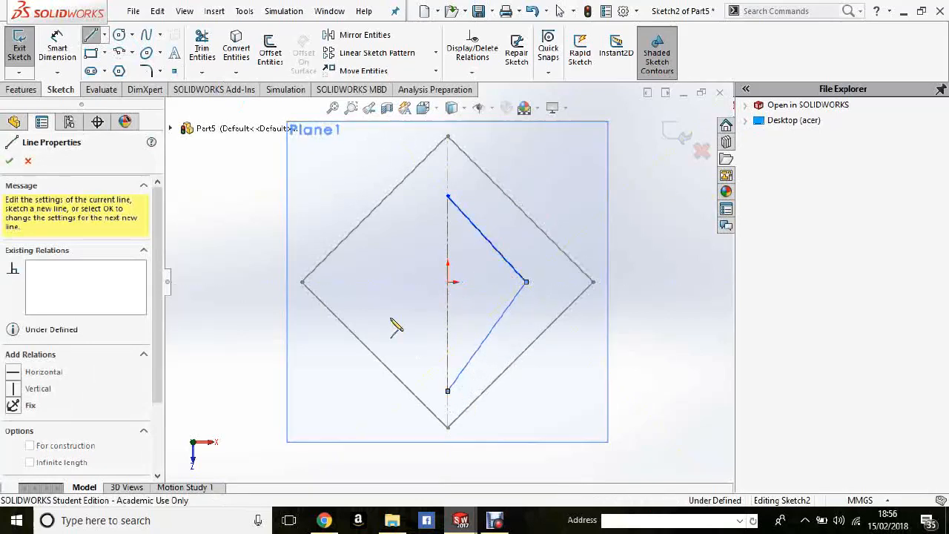
pyautogui.click(377, 282)
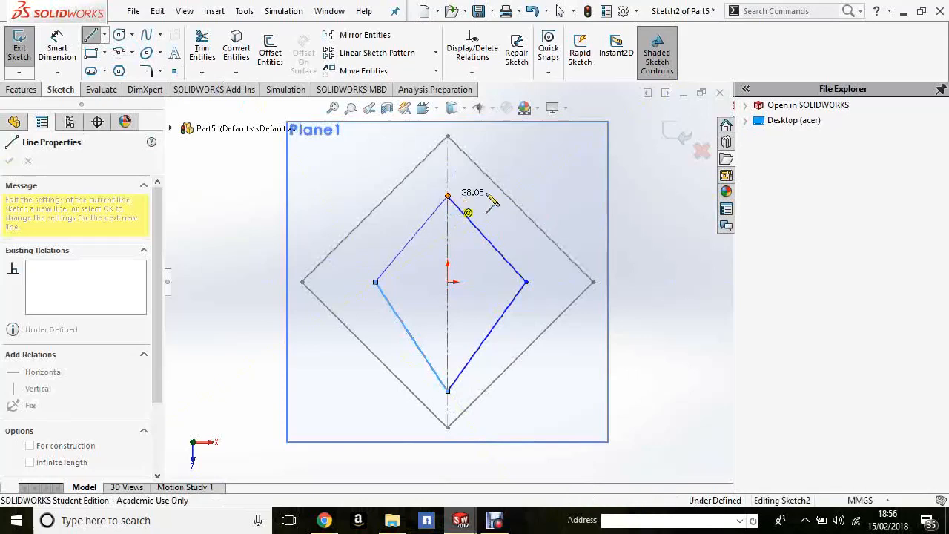
pyautogui.click(448, 196)
pyautogui.rightClick(504, 196)
pyautogui.click(513, 201)
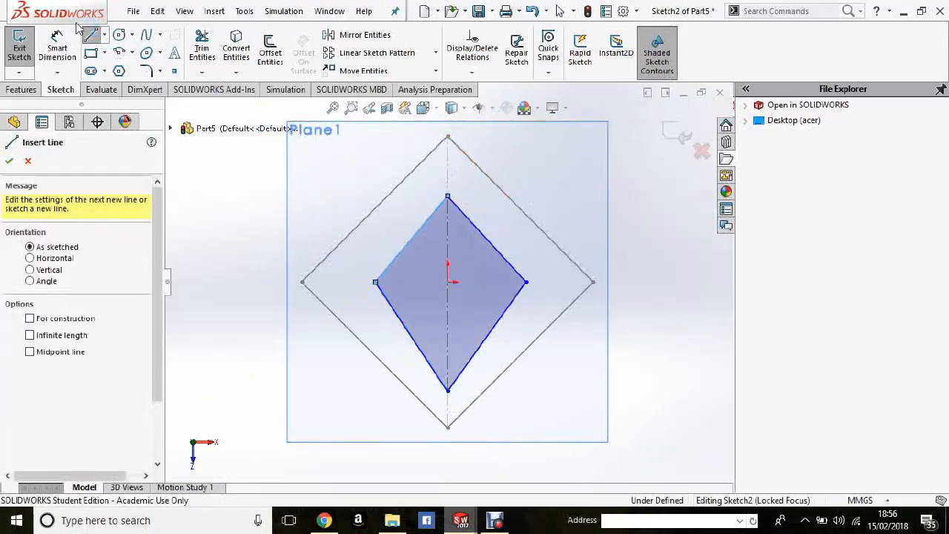
# Dimension the inner diamond's upper-right side at 50 mm
pyautogui.click(59, 52)
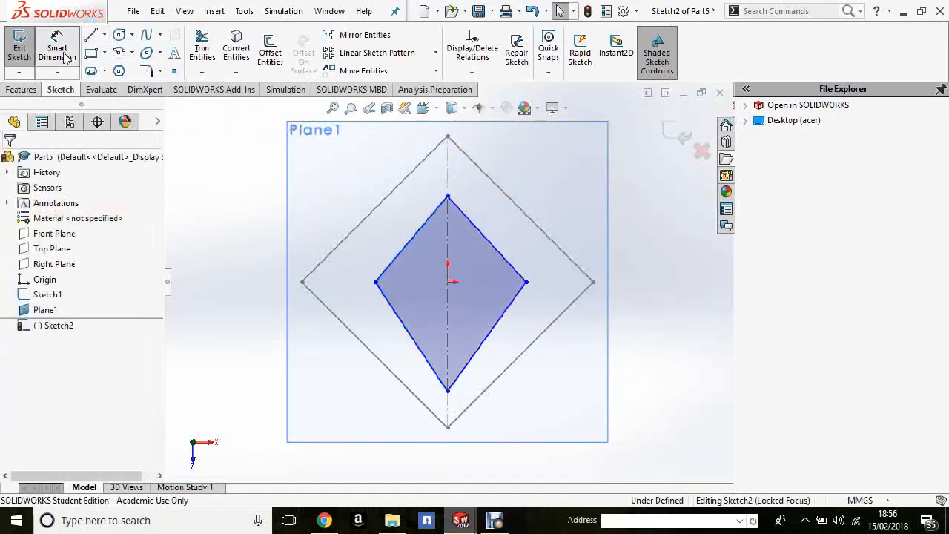
pyautogui.click(517, 273)
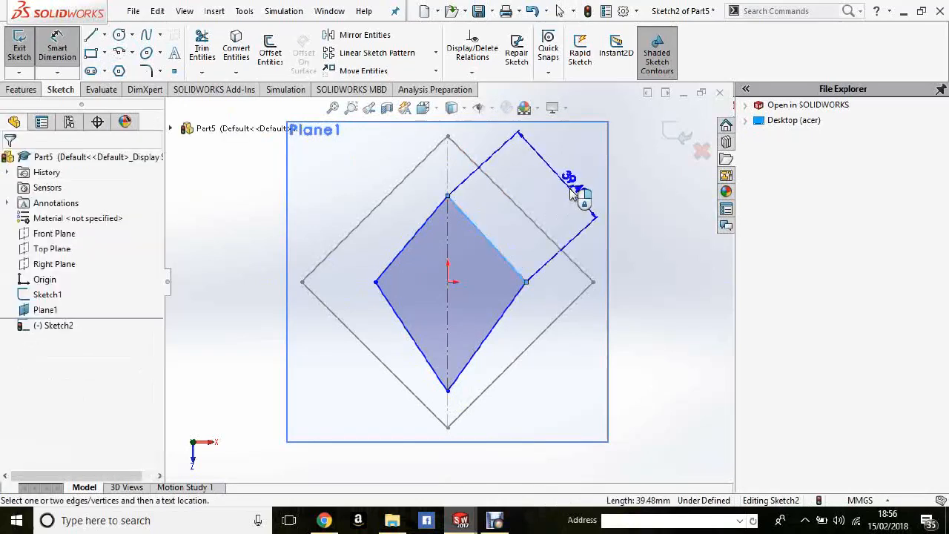
pyautogui.click(571, 195)
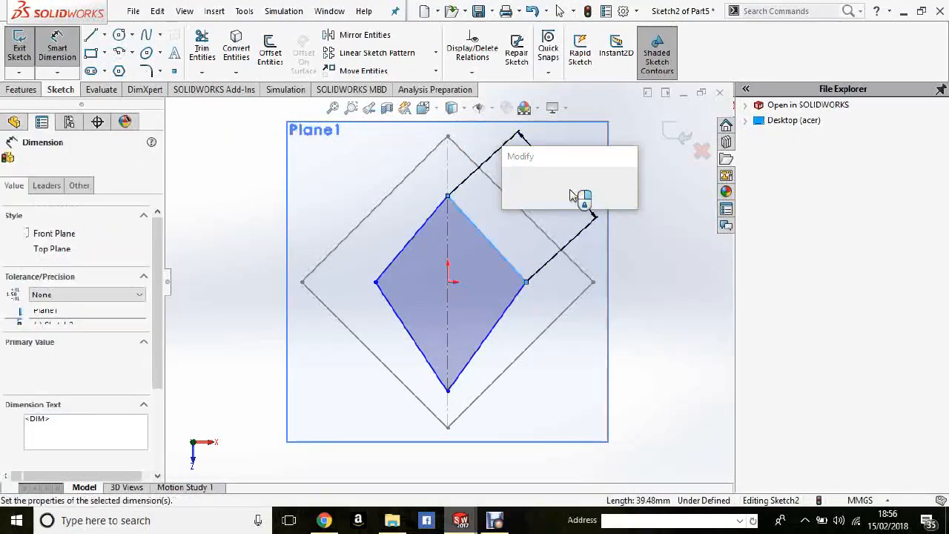
pyautogui.write('50')
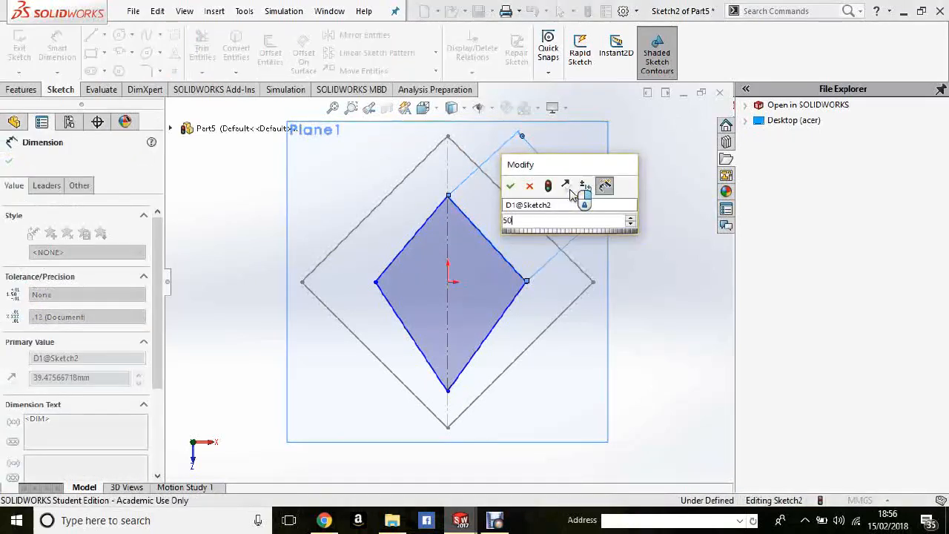
pyautogui.press('Return')
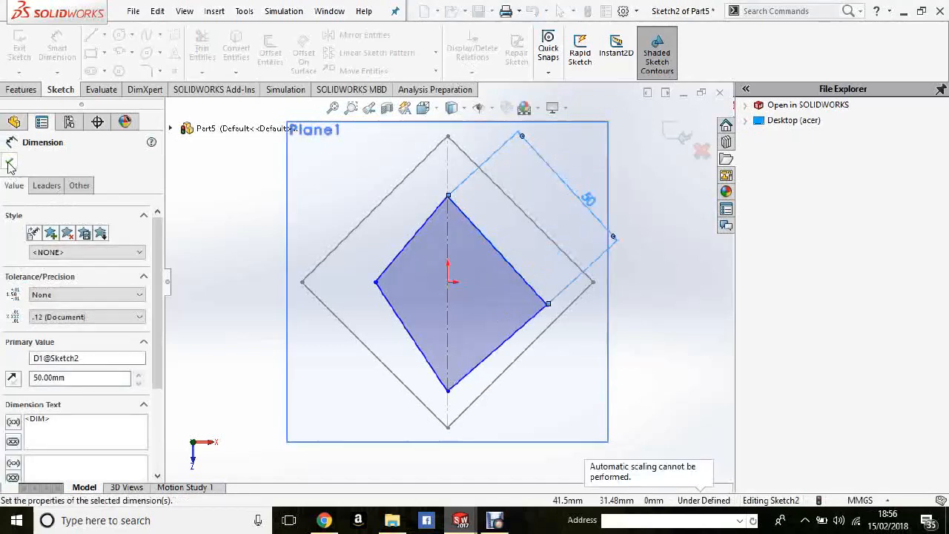
pyautogui.click(9, 160)
# Add an Equal relation between all four sides of the inner diamond
pyautogui.click(472, 72)
pyautogui.click(490, 106)
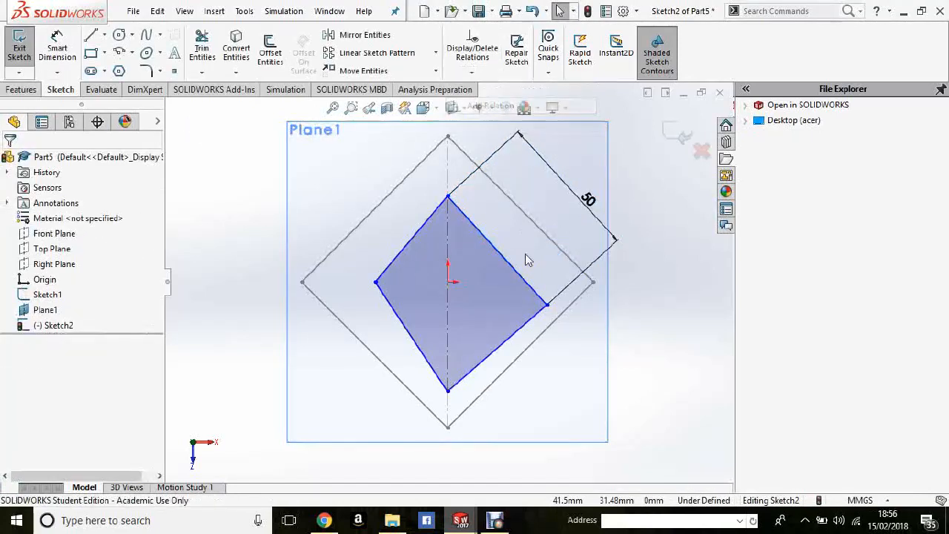
pyautogui.click(523, 276)
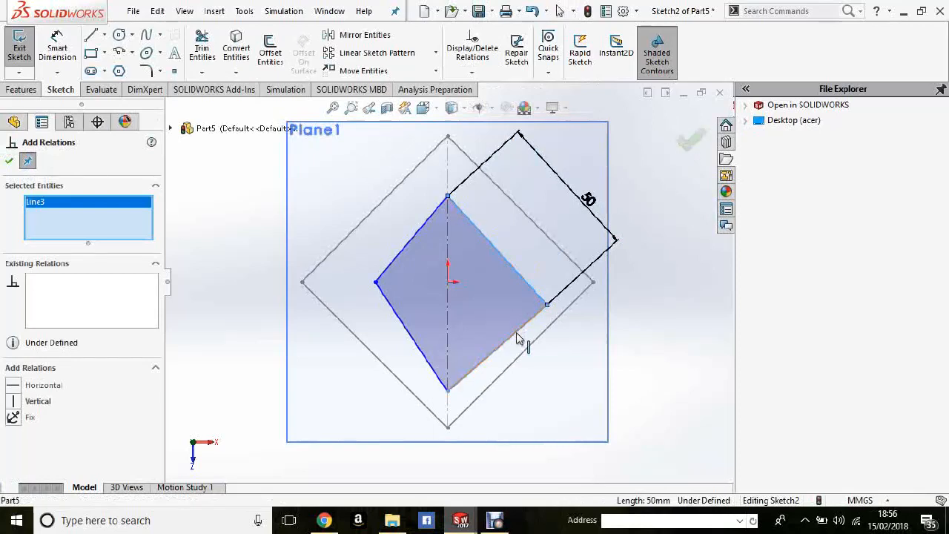
pyautogui.click(517, 339)
pyautogui.click(404, 324)
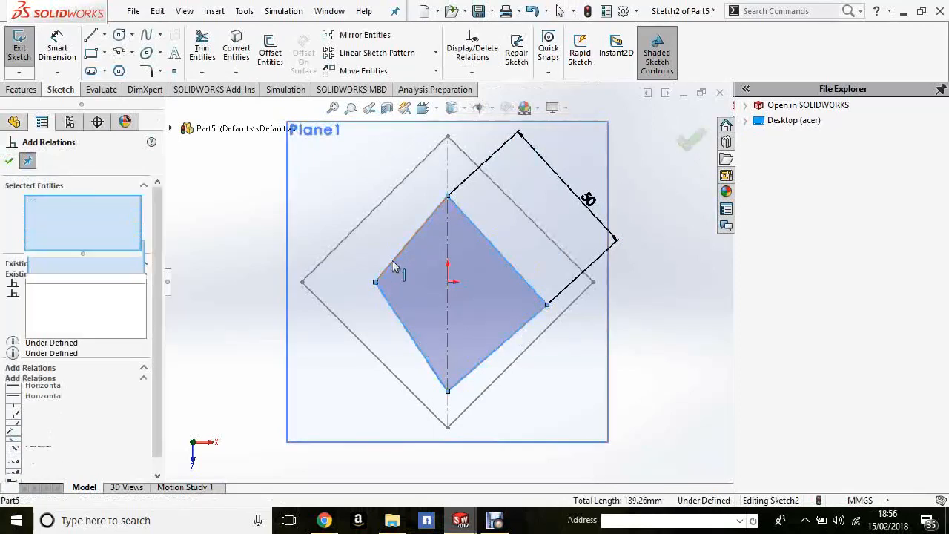
pyautogui.click(395, 268)
pyautogui.click(16, 461)
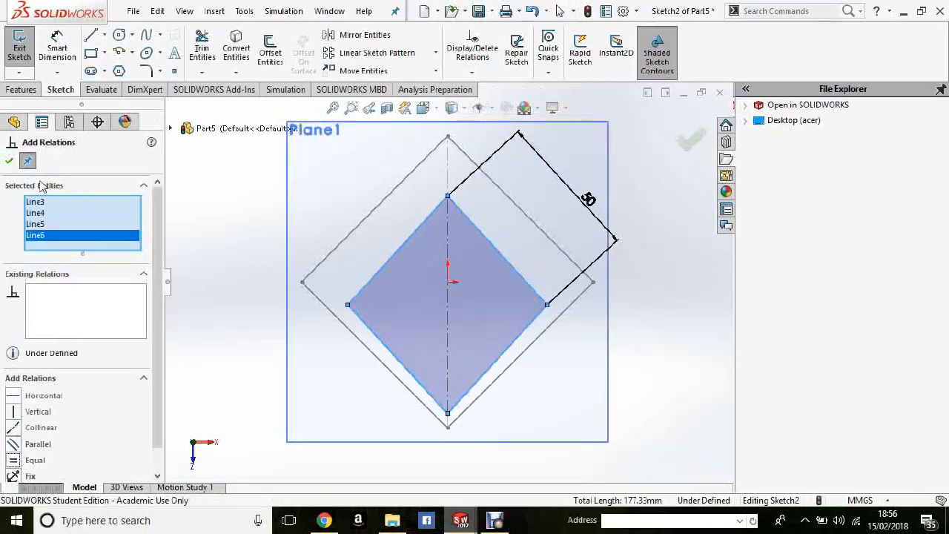
pyautogui.click(9, 162)
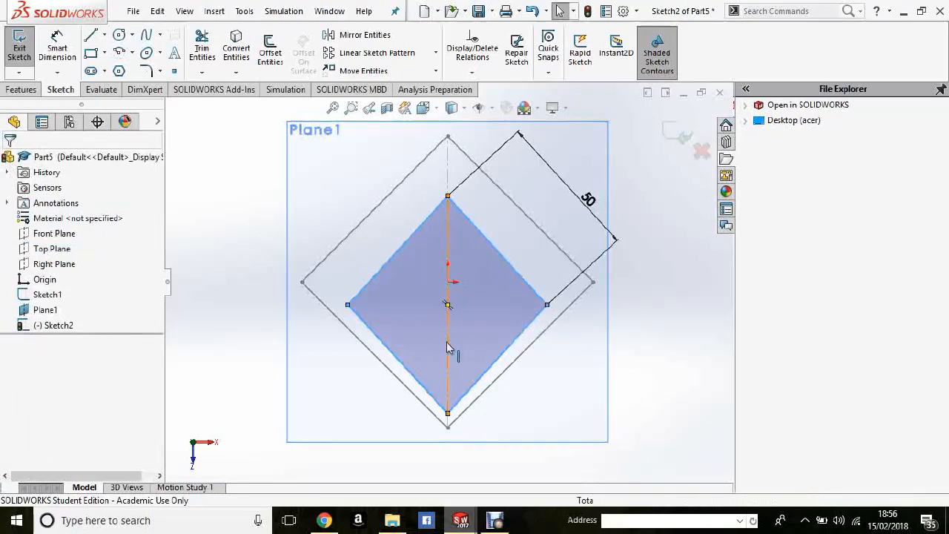
# Add a Midpoint relation between the inner diamond's vertical centerline and the origin
pyautogui.click(449, 301)
pyautogui.click(479, 73)
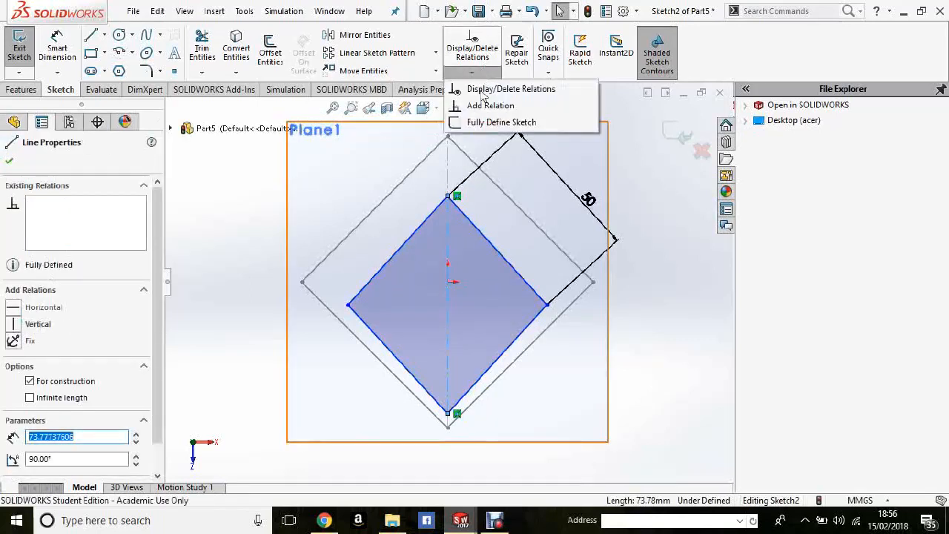
pyautogui.click(482, 104)
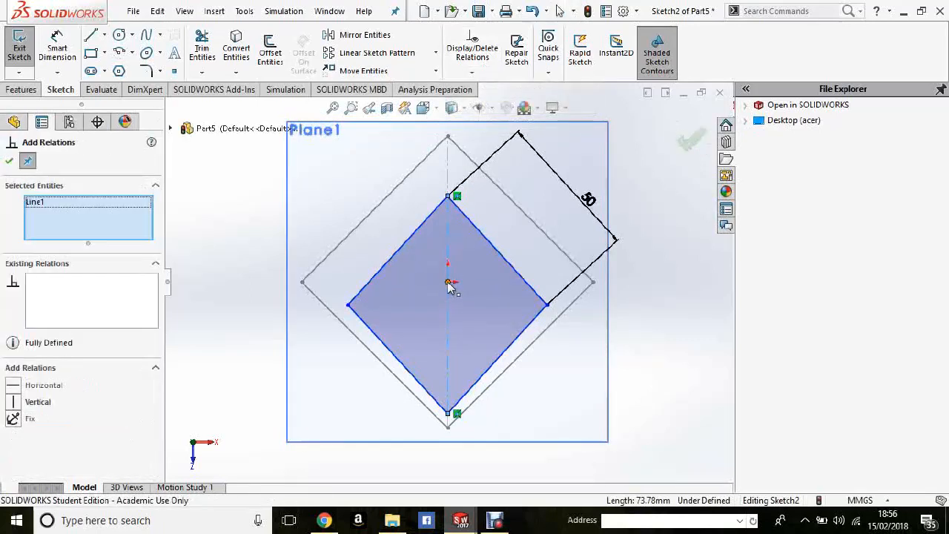
pyautogui.click(449, 284)
pyautogui.click(14, 386)
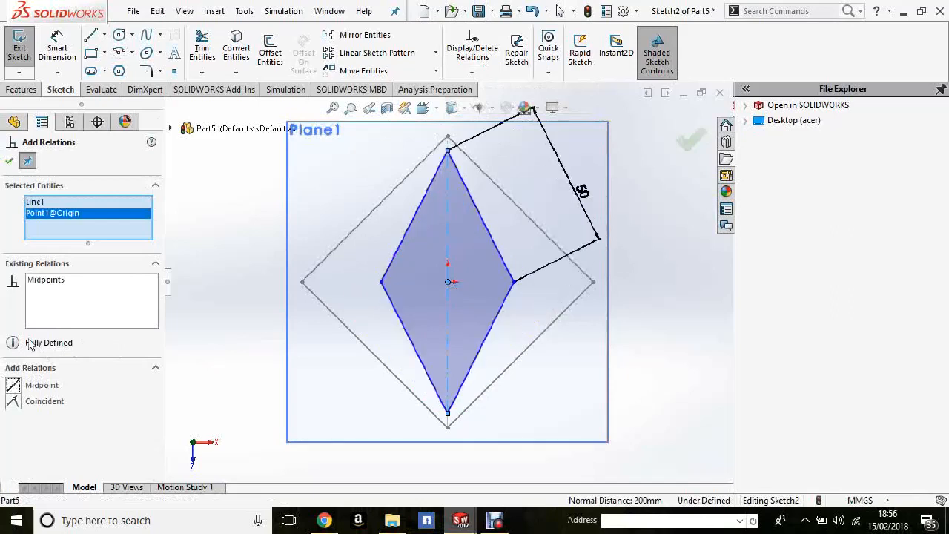
pyautogui.click(10, 163)
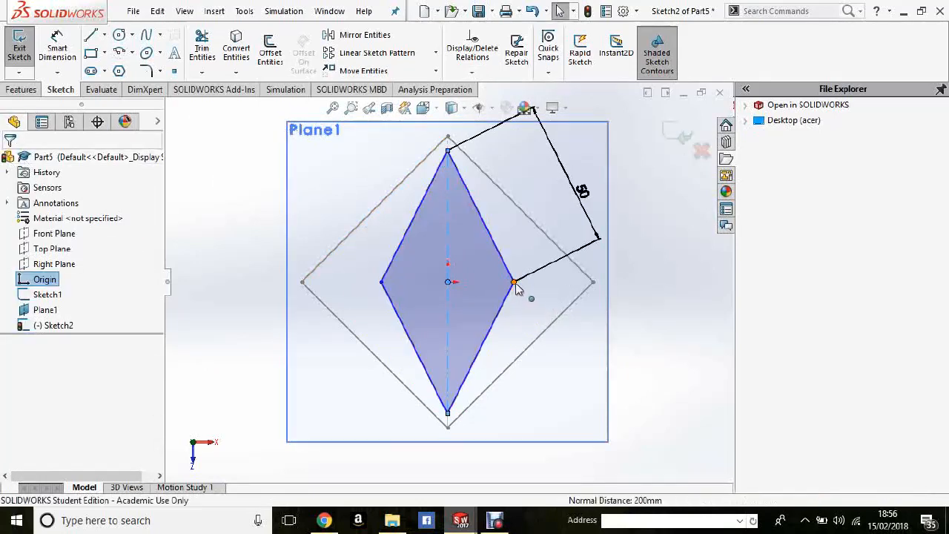
# Add a Horizontal relation between the inner diamond's right corner and the origin
pyautogui.click(472, 74)
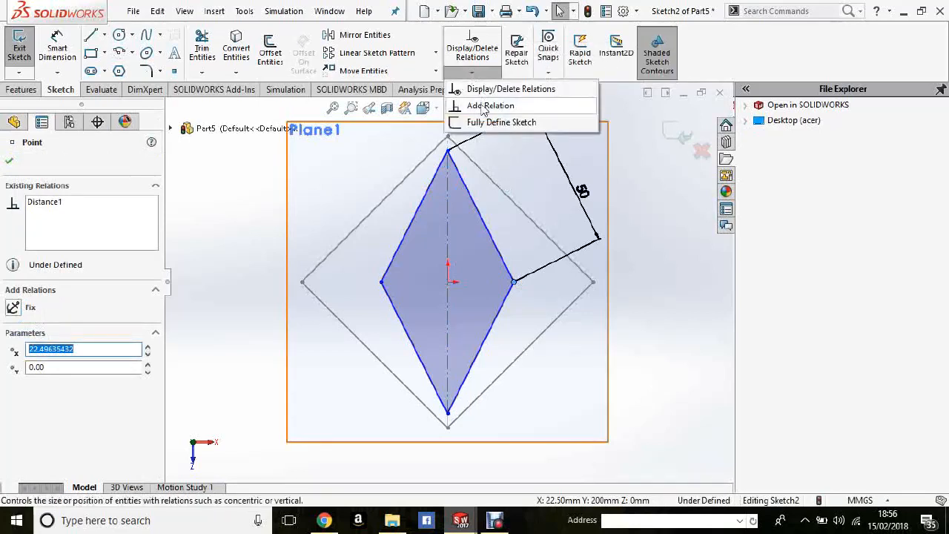
pyautogui.click(483, 107)
pyautogui.click(448, 281)
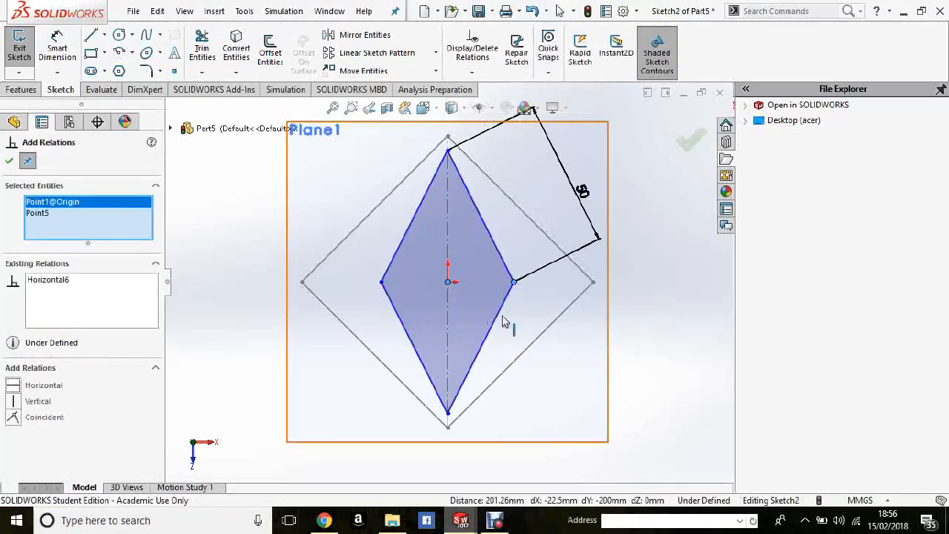
pyautogui.click(9, 162)
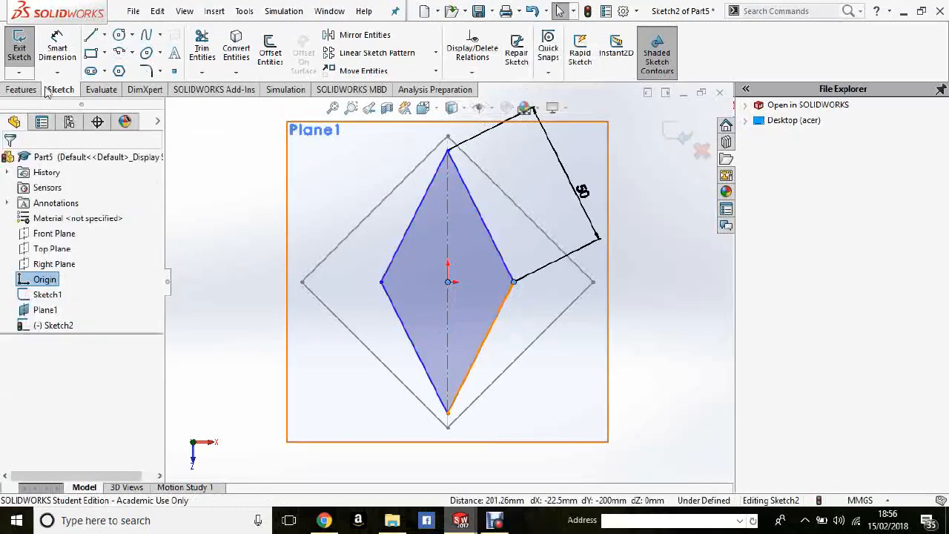
# Try dimensioning the horizontal distance from the origin to the inner diamond's right corner, and delete that dimension
pyautogui.click(57, 48)
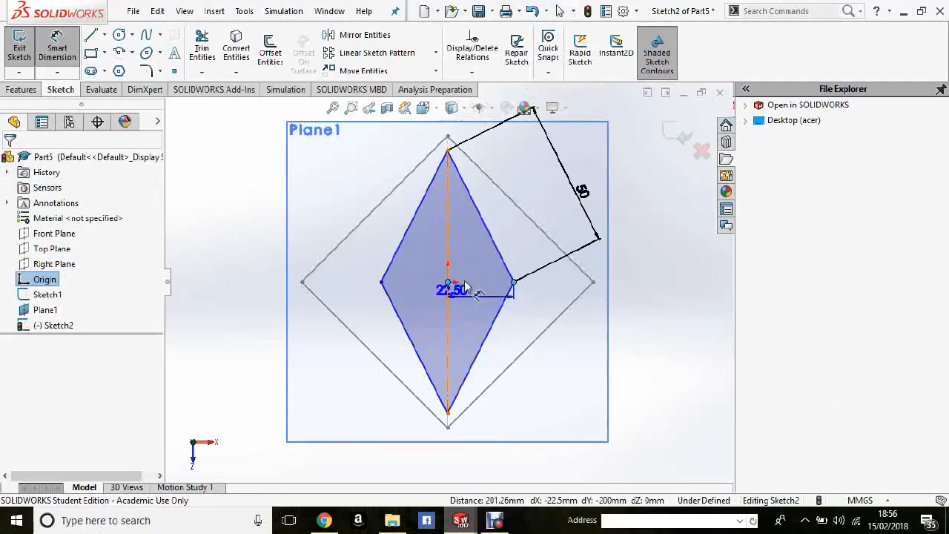
pyautogui.click(474, 293)
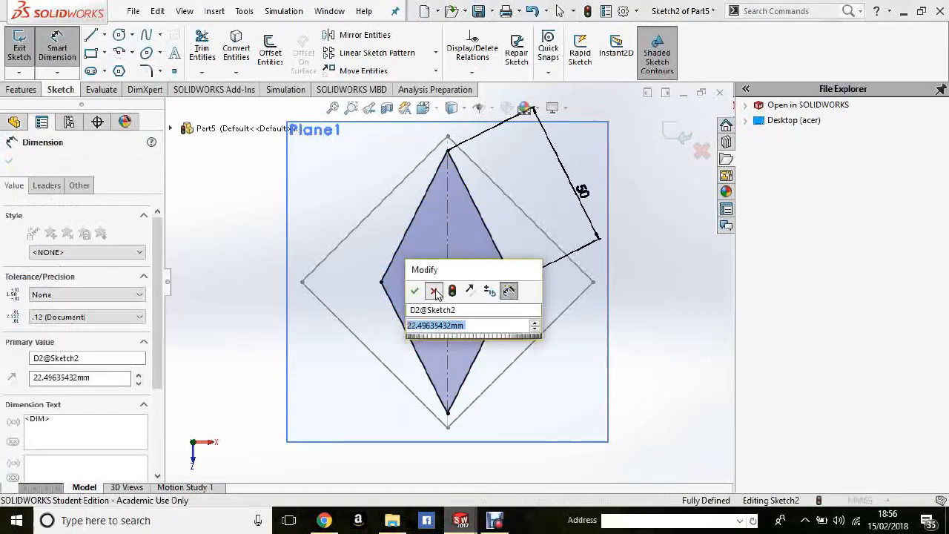
pyautogui.press('Return')
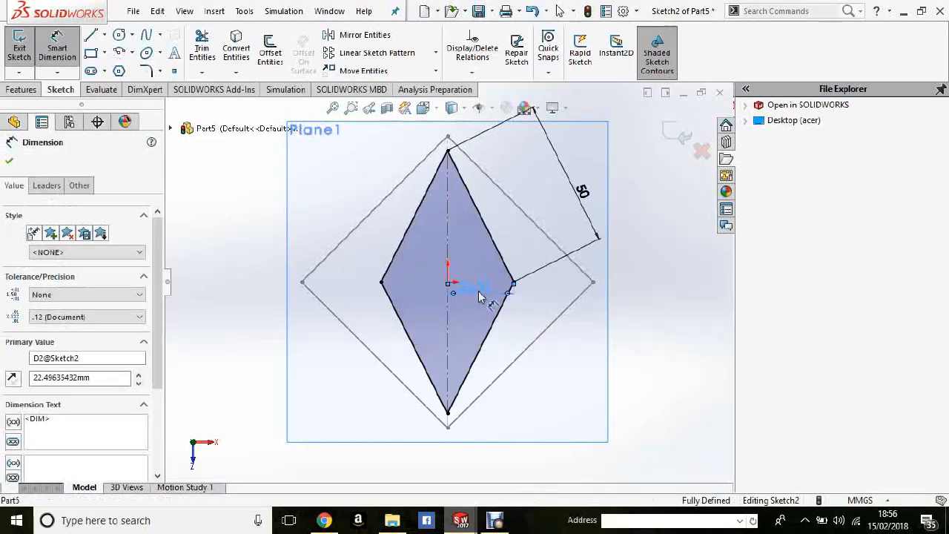
pyautogui.press('Delete')
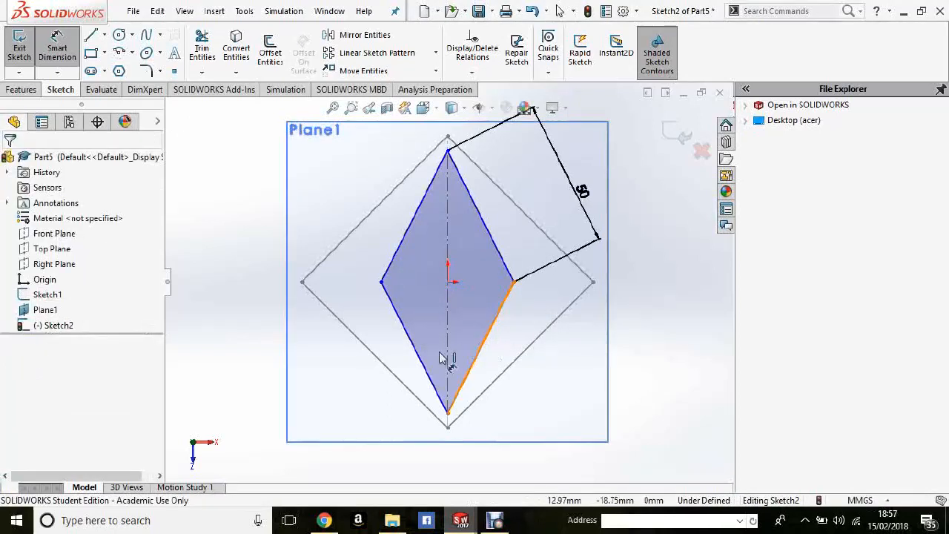
# Dimension the angle between the inner diamond's two lower sides at 90° and exit the sketch
pyautogui.click(430, 373)
pyautogui.click(443, 341)
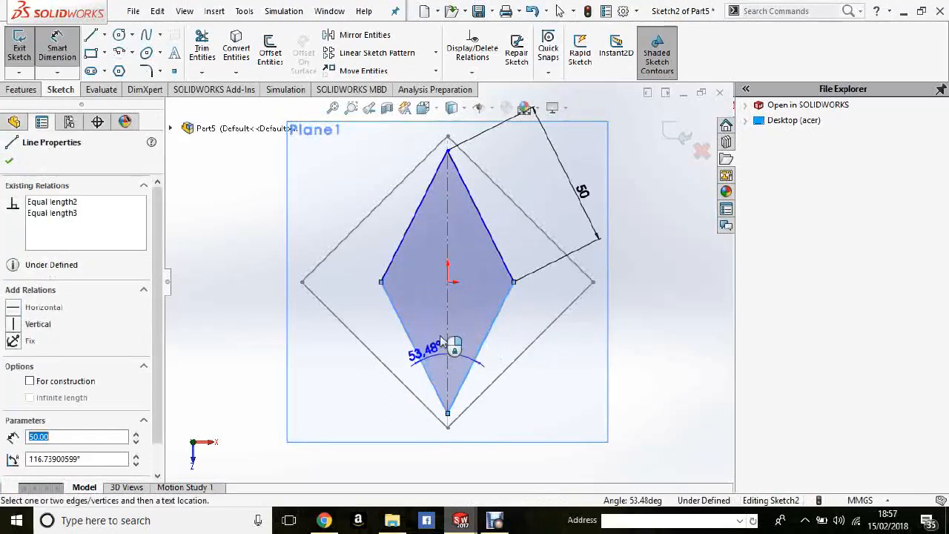
pyautogui.click(443, 344)
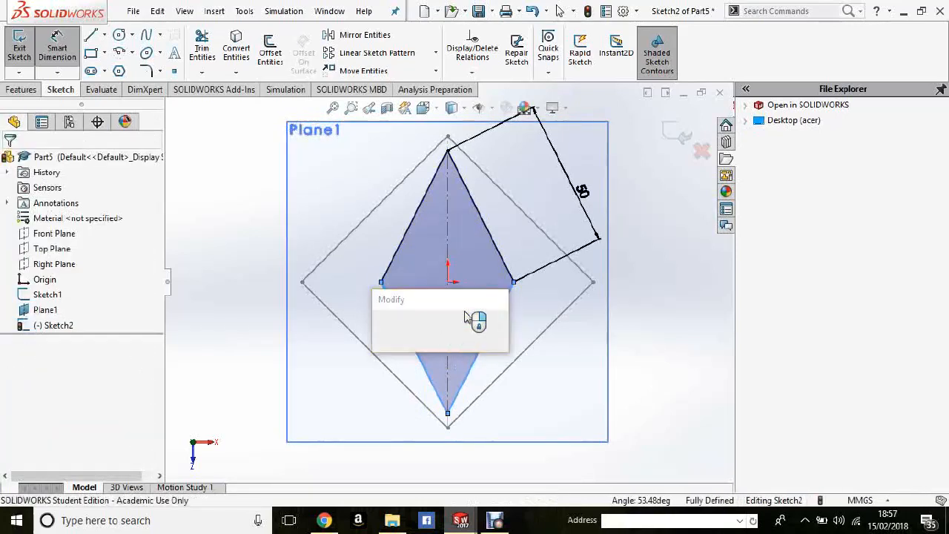
pyautogui.write('9')
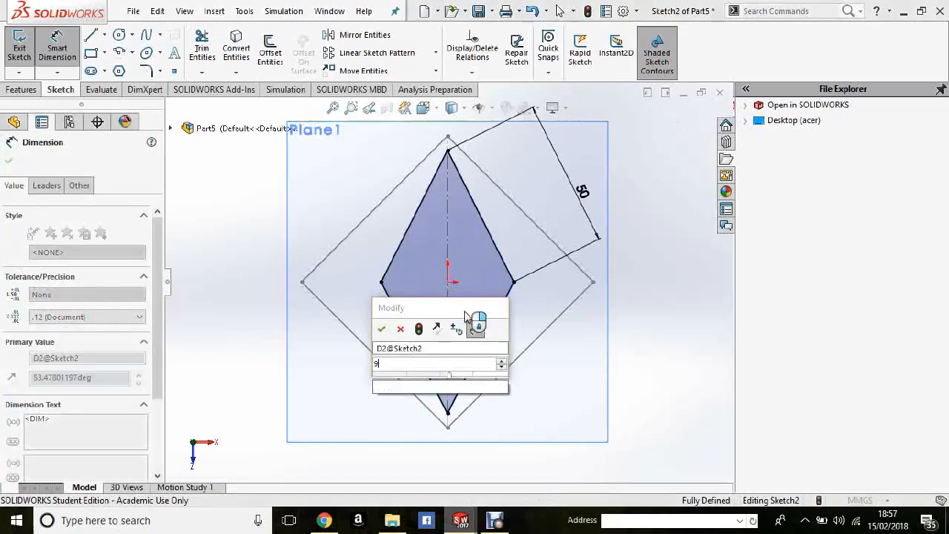
pyautogui.write('0')
pyautogui.press('Return')
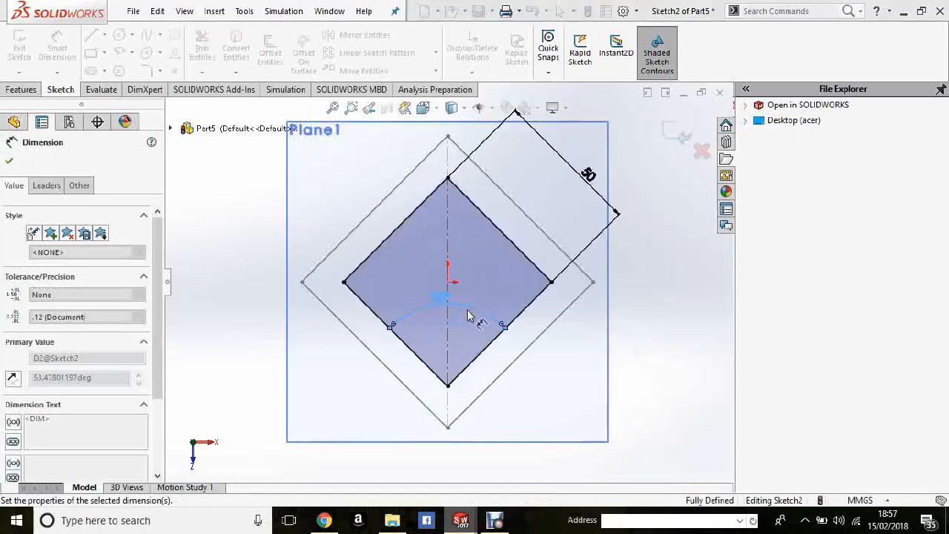
pyautogui.click(11, 162)
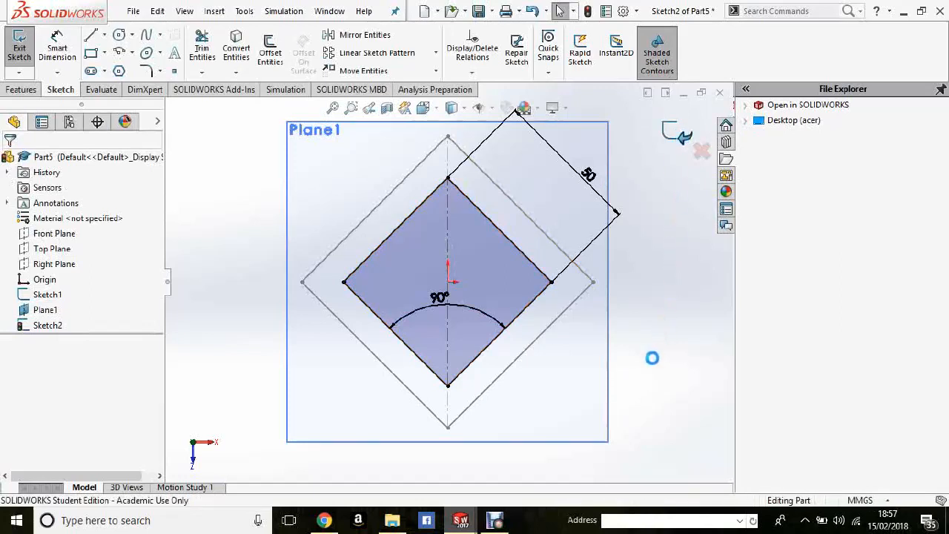
# Orient the view normal to the Front Plane and start a sketch on it
pyautogui.moveTo(644, 363)
pyautogui.mouseDown(button='middle')
pyautogui.moveTo(631, 256)
pyautogui.moveTo(629, 273)
pyautogui.moveTo(596, 299)
pyautogui.moveTo(585, 188)
pyautogui.moveTo(594, 430)
pyautogui.moveTo(576, 277)
pyautogui.moveTo(465, 234)
pyautogui.mouseUp(button='middle')
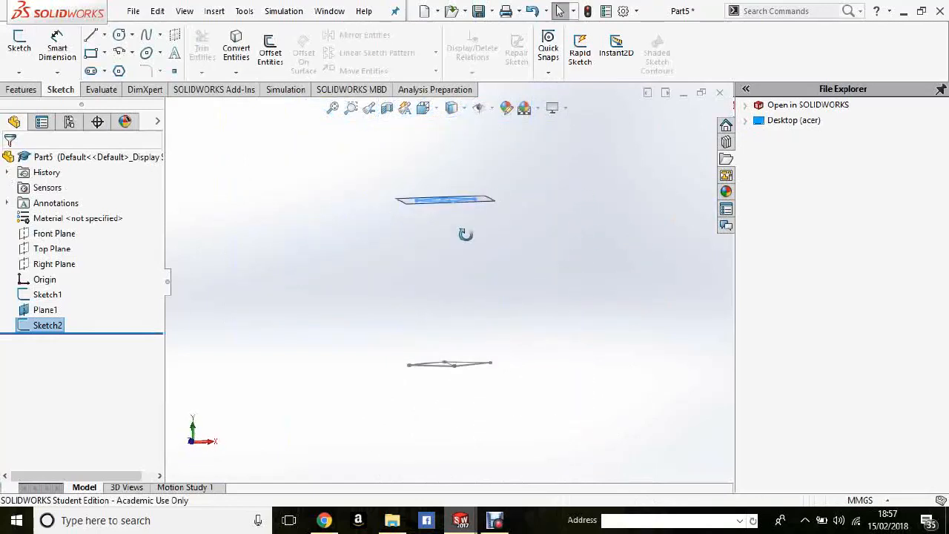
pyautogui.moveTo(502, 439); pyautogui.dragTo(312, 281, button='middle')
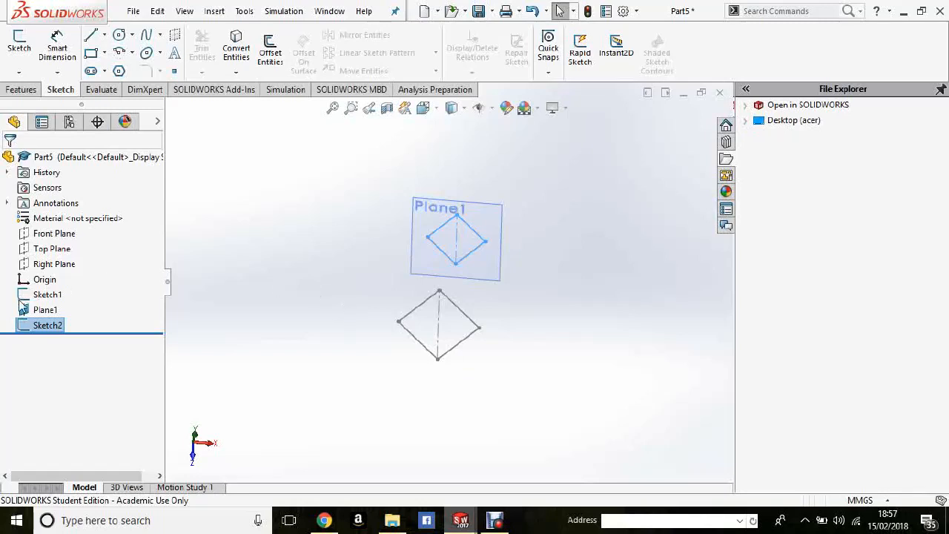
pyautogui.click(53, 234)
pyautogui.moveTo(392, 349); pyautogui.dragTo(378, 293, button='middle')
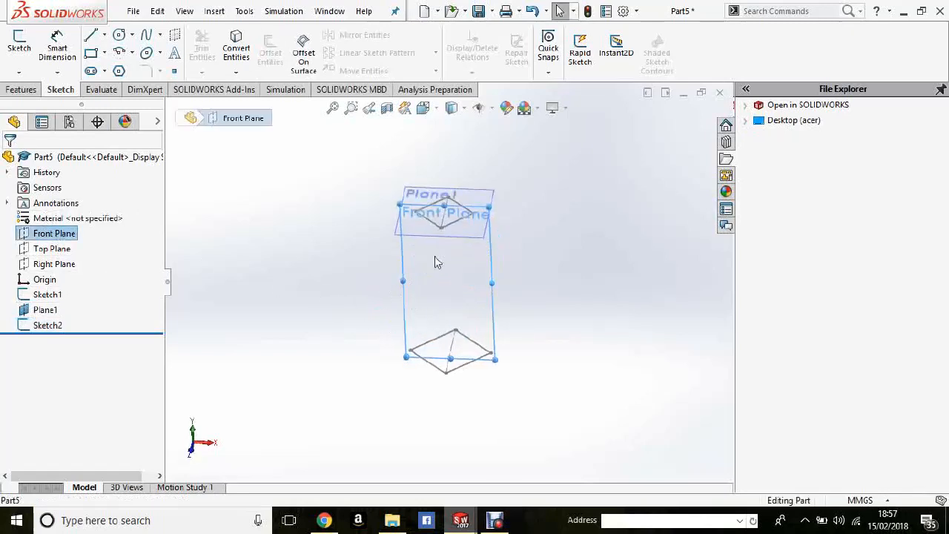
pyautogui.press('space')
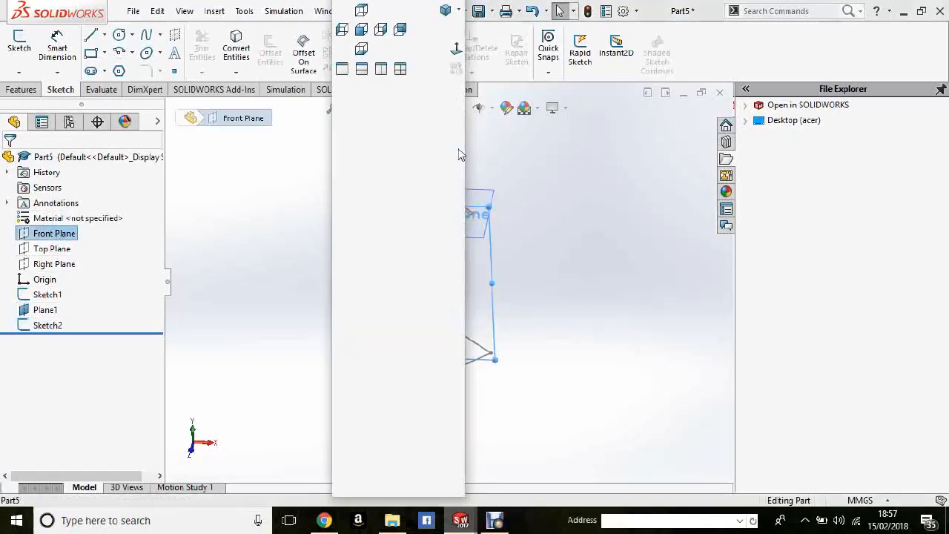
pyautogui.click(456, 48)
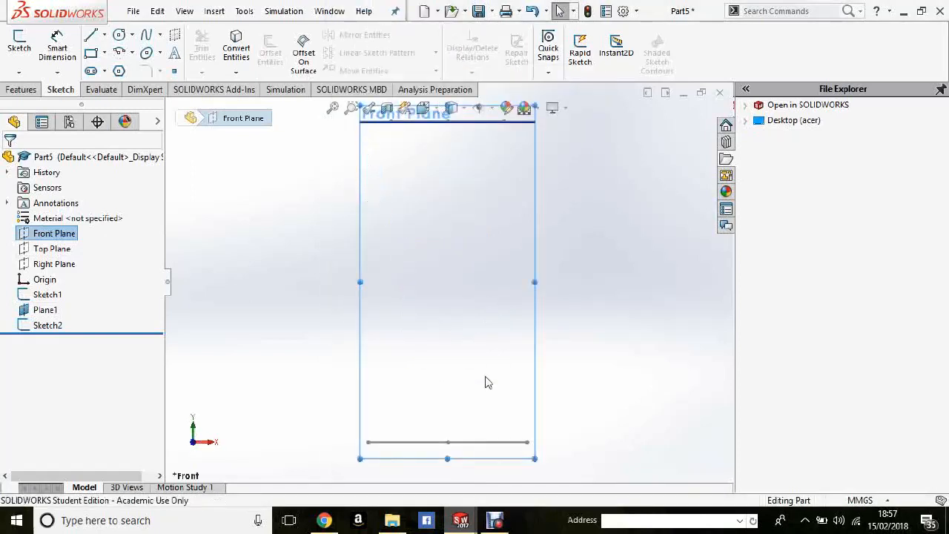
pyautogui.click(22, 49)
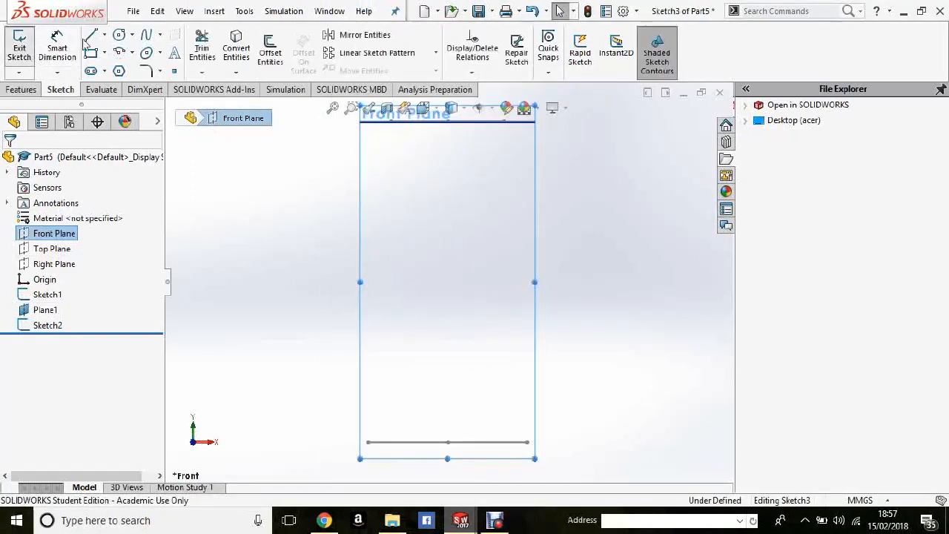
# Sketch a three-point spline from the upper plane at about X 42, Y 200 mm, through about (36, 102) mm, to about (58, 0) mm
pyautogui.click(146, 34)
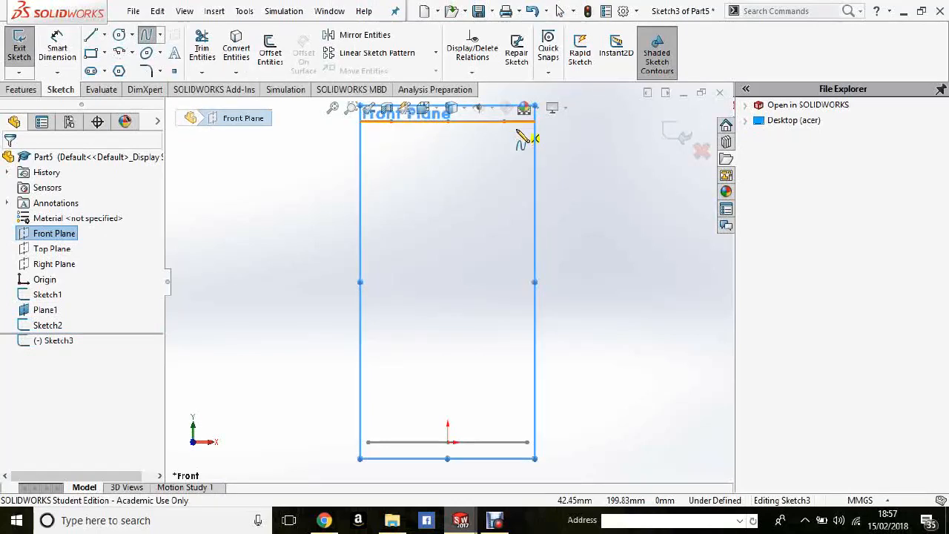
pyautogui.click(514, 122)
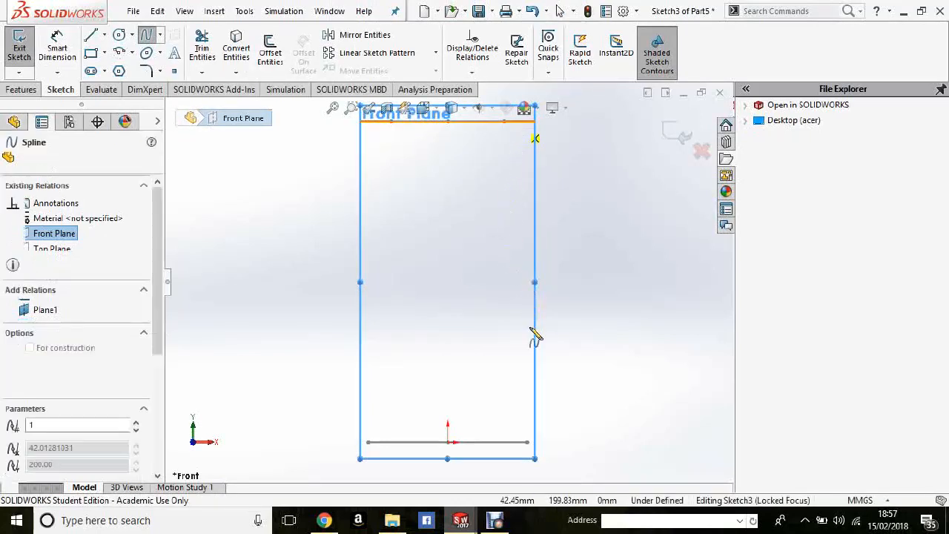
pyautogui.click(505, 278)
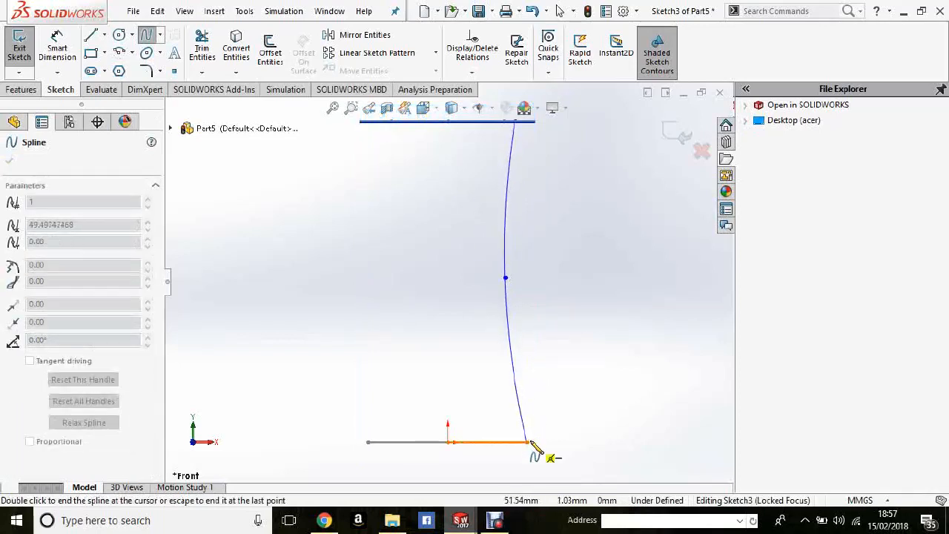
pyautogui.click(541, 442)
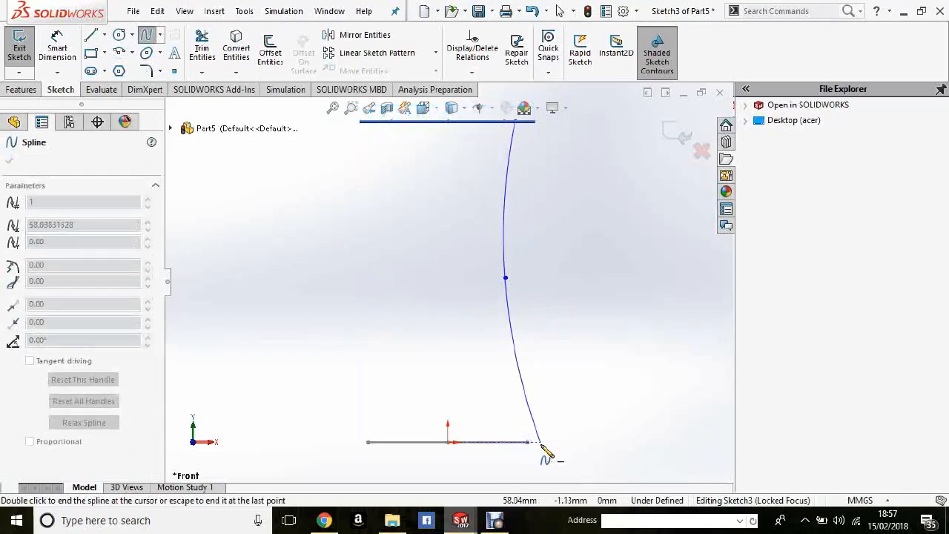
pyautogui.rightClick(594, 432)
pyautogui.click(623, 419)
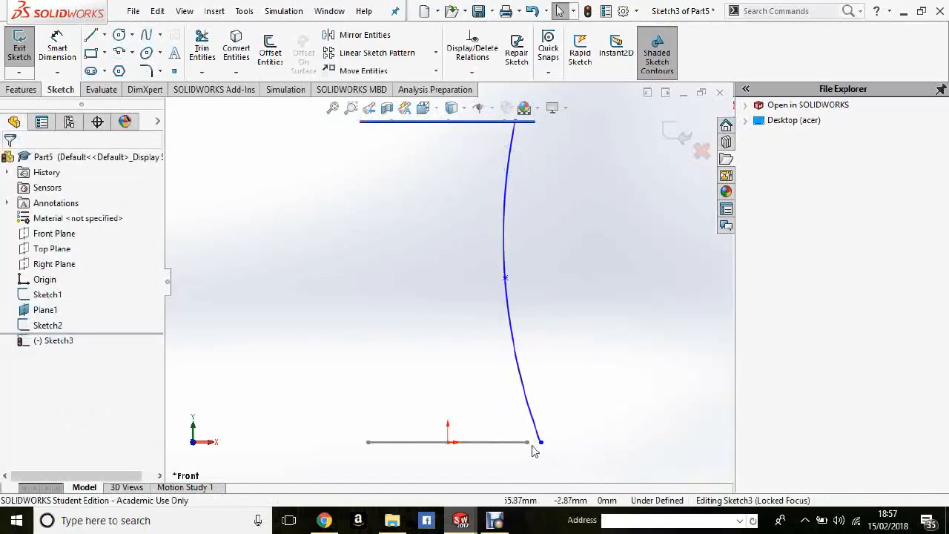
# Draw a vertical centerline upward from the origin to slightly above the spline's middle point
pyautogui.click(105, 36)
pyautogui.click(126, 70)
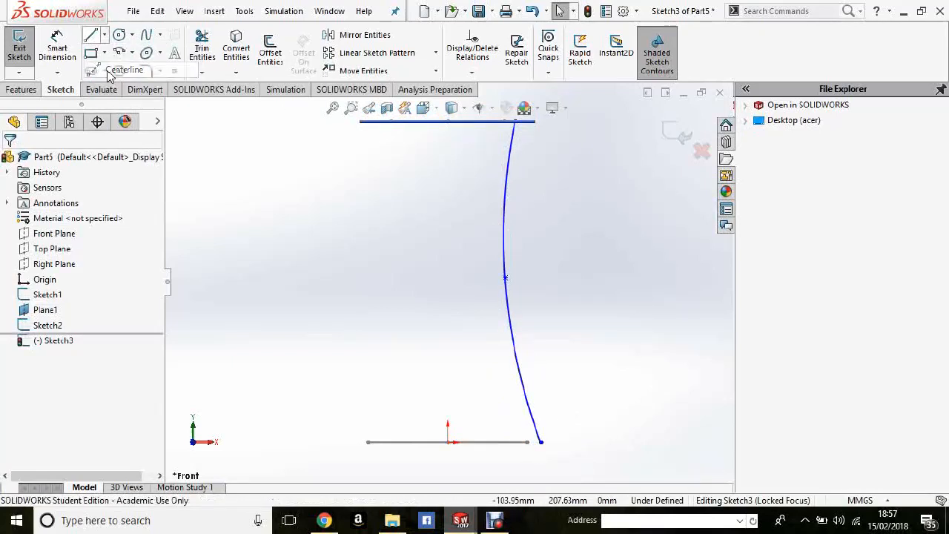
pyautogui.click(447, 442)
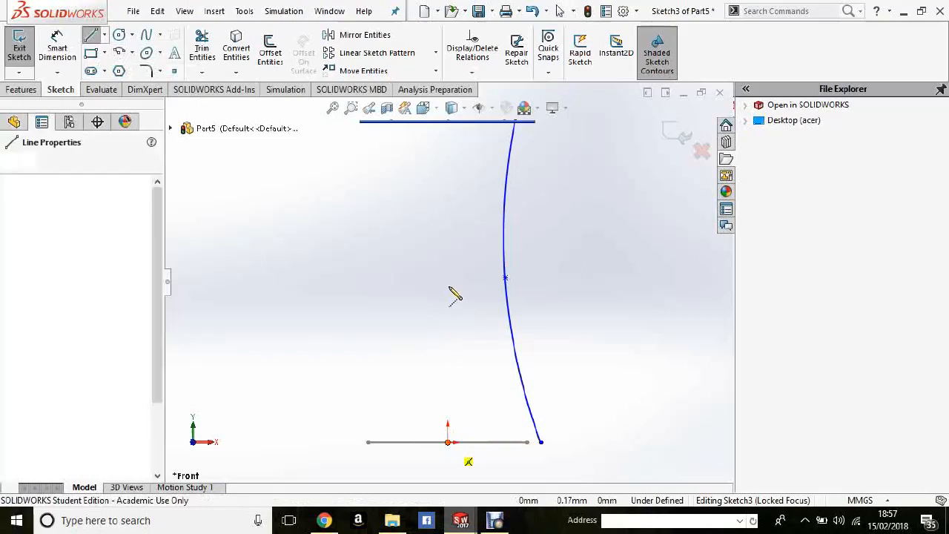
pyautogui.click(448, 263)
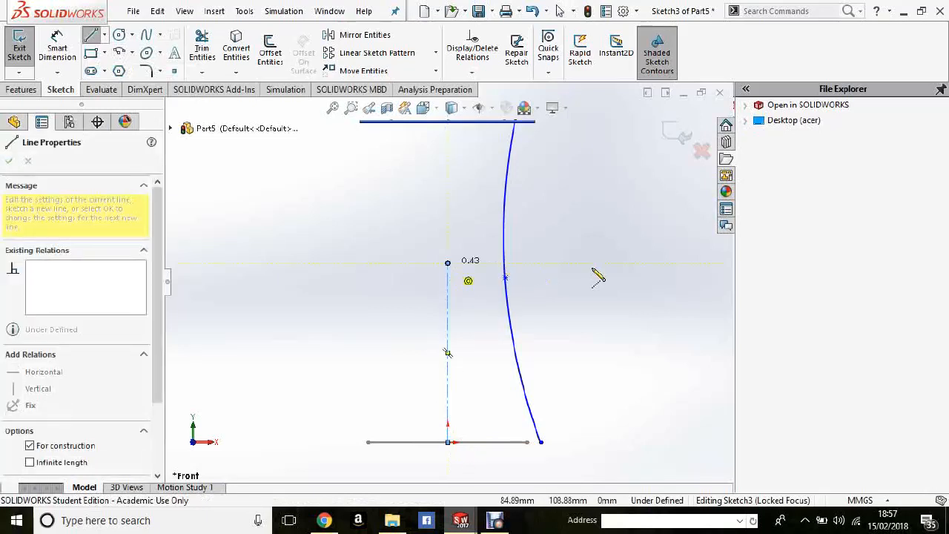
pyautogui.rightClick(592, 266)
pyautogui.click(620, 281)
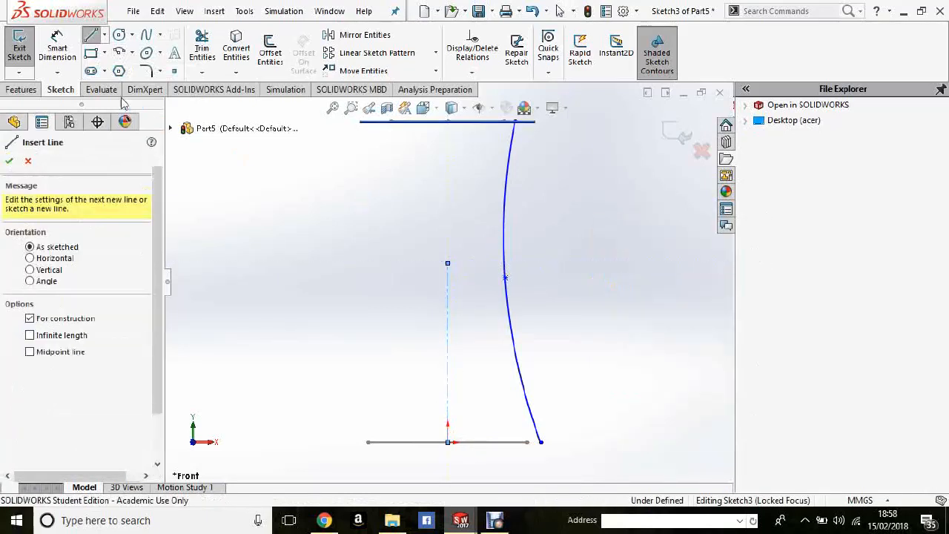
# Dimension the horizontal distance from the centerline to the spline's middle point at 27 mm
pyautogui.click(57, 46)
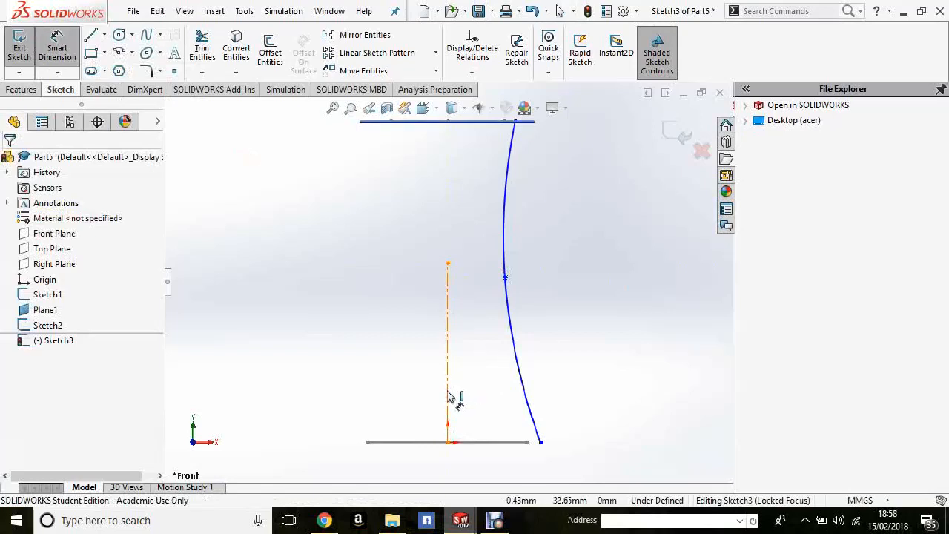
pyautogui.click(504, 278)
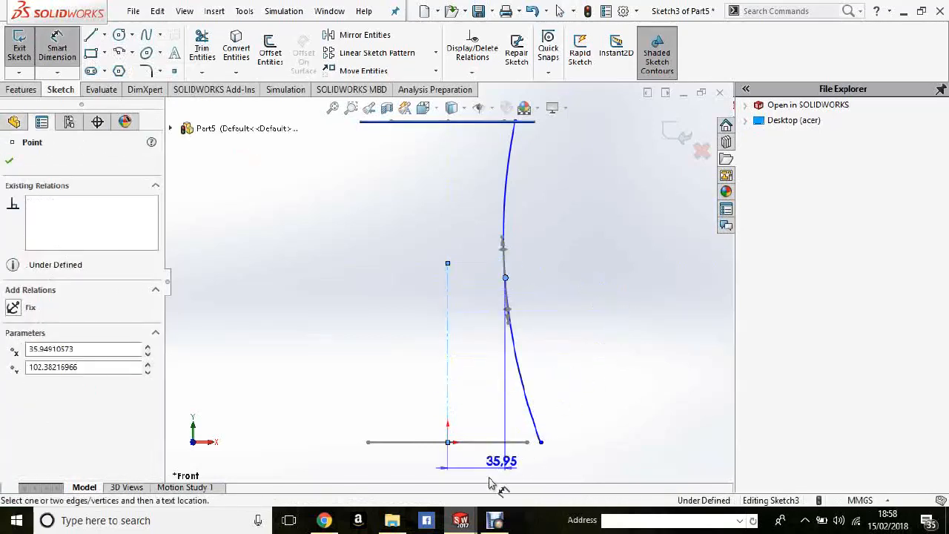
pyautogui.click(517, 476)
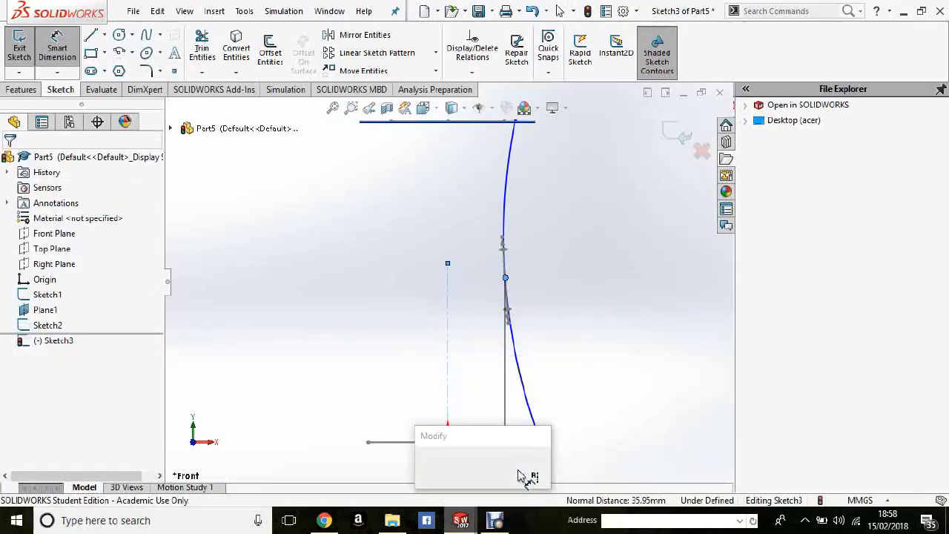
pyautogui.write('27')
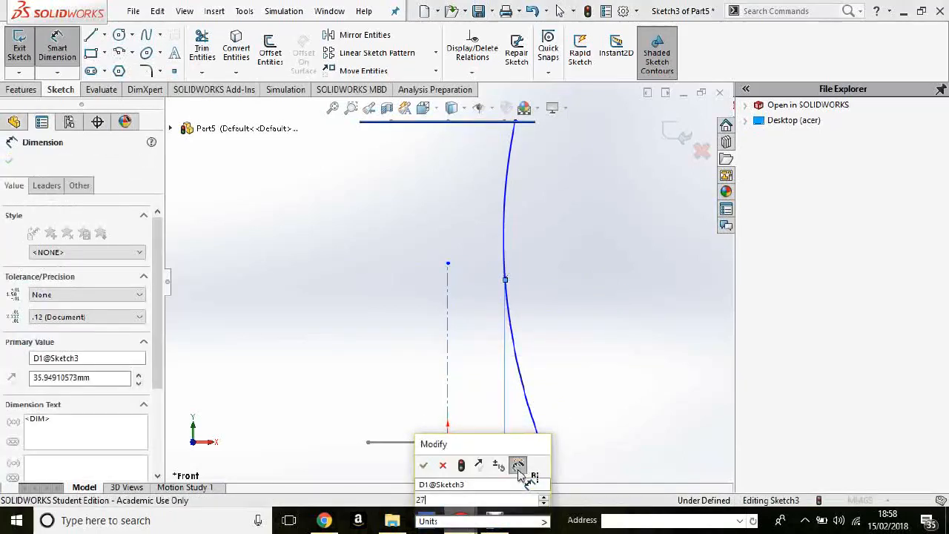
pyautogui.press('Return')
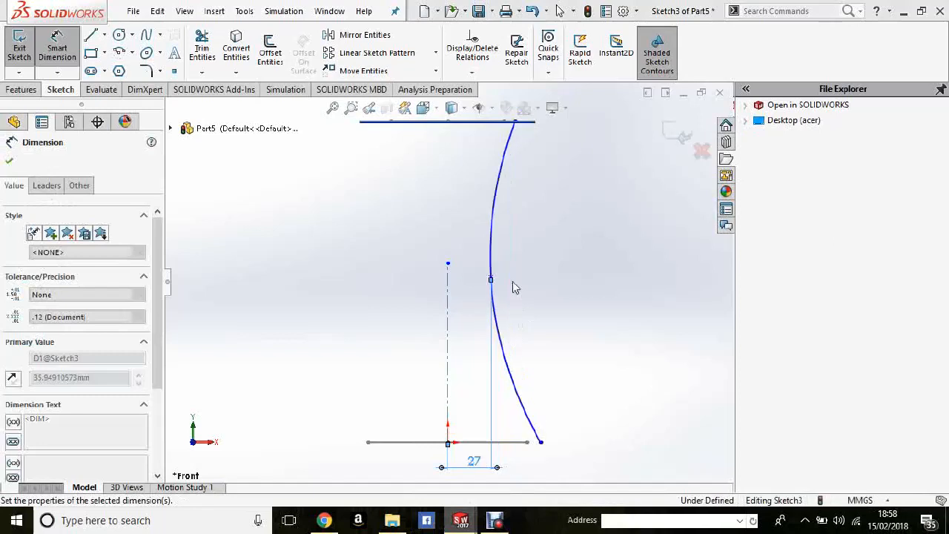
# Dimension the vertical distance from the origin to the spline's middle point at 85 mm
pyautogui.click(449, 444)
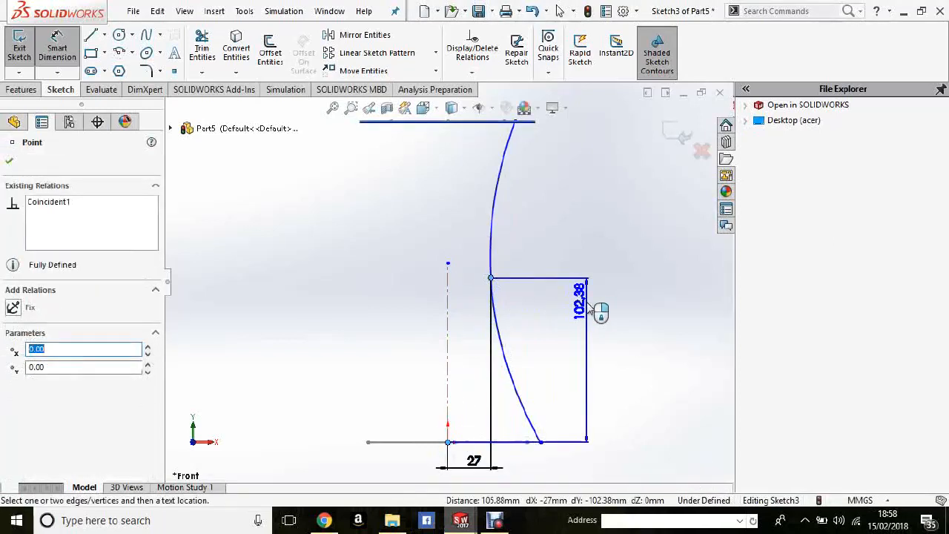
pyautogui.click(591, 309)
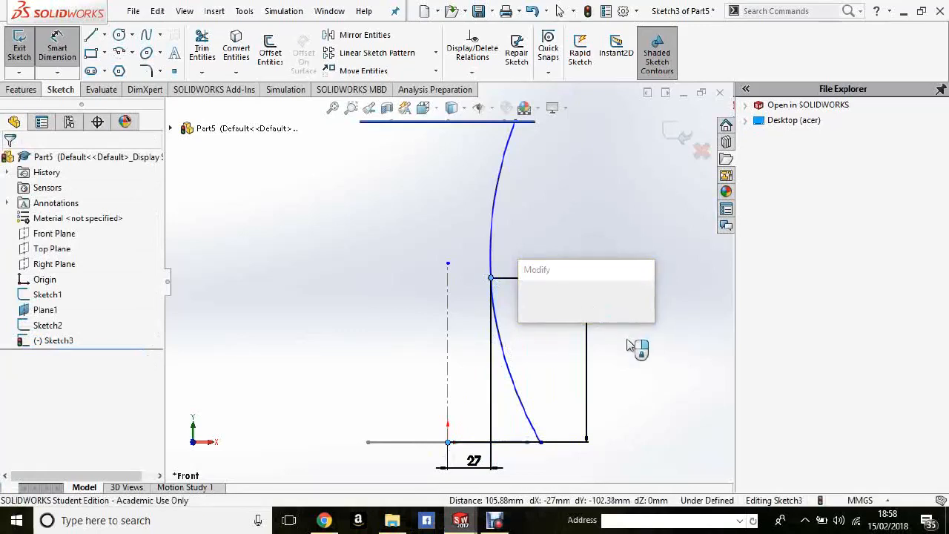
pyautogui.write('85')
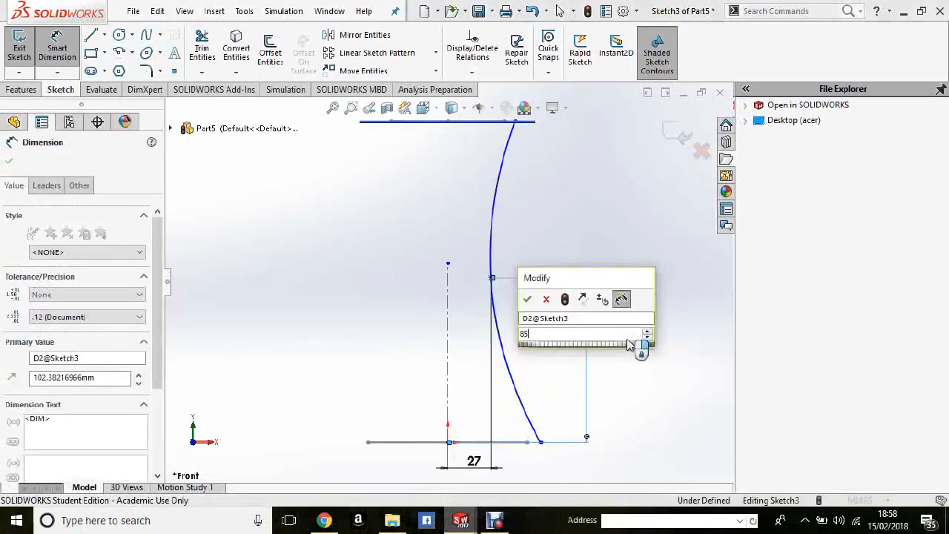
pyautogui.press('Escape')
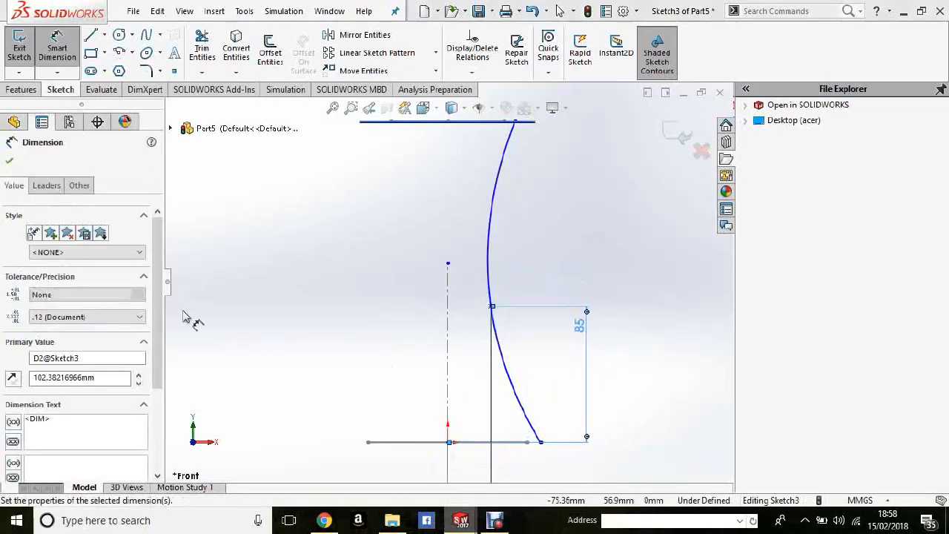
pyautogui.press('Escape')
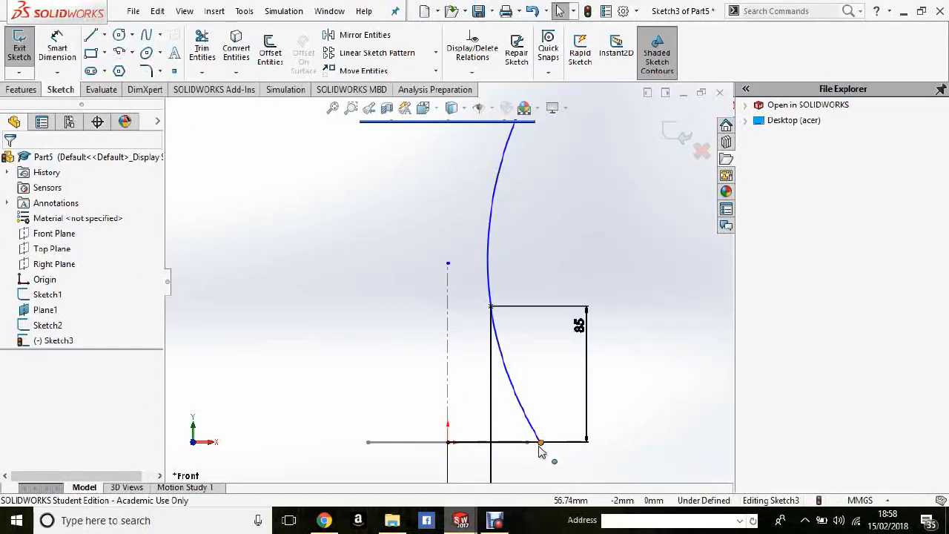
# Add a Coincident relation between the spline's lower endpoint and the right corner of the base diamond
pyautogui.click(540, 445)
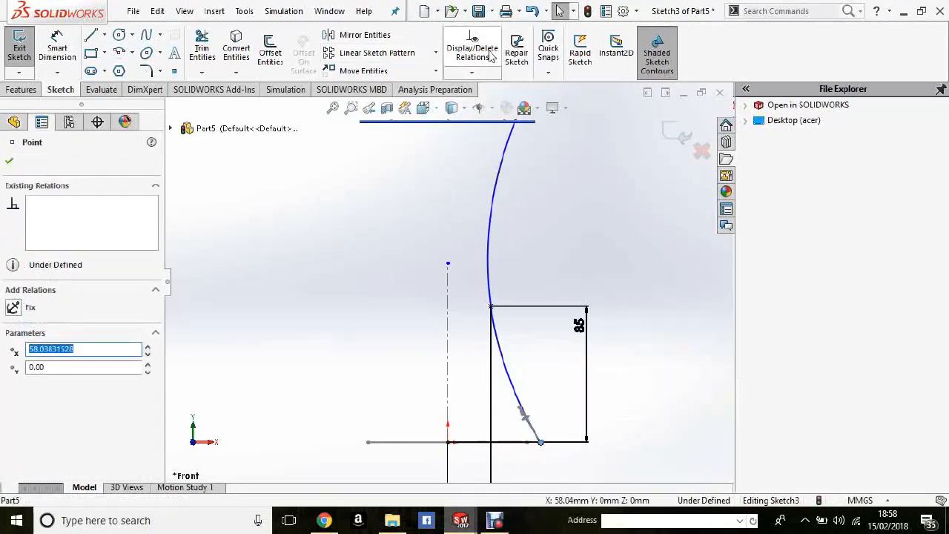
pyautogui.click(490, 74)
pyautogui.click(492, 111)
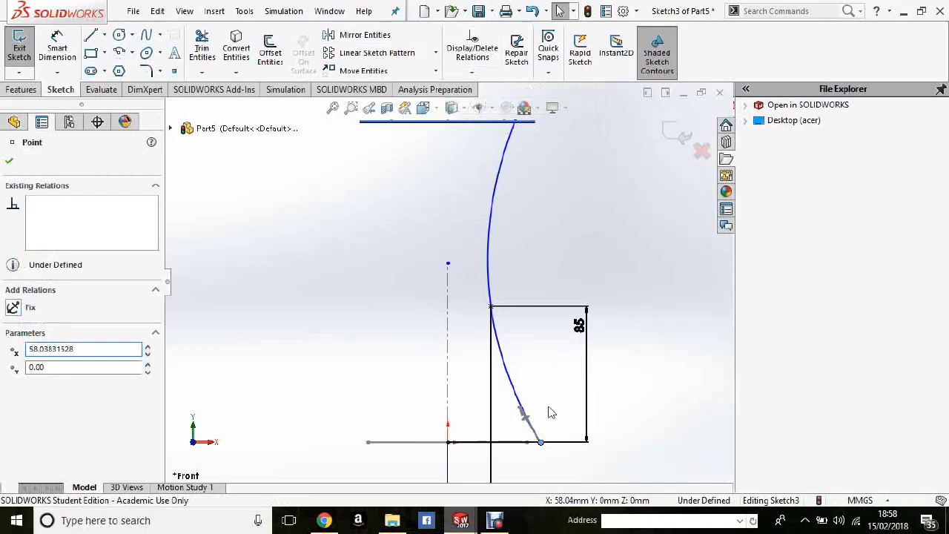
pyautogui.moveTo(539, 448); pyautogui.dragTo(536, 472, button='middle')
pyautogui.scroll(-3, 537, 433)
pyautogui.scroll(-2, 517, 402)
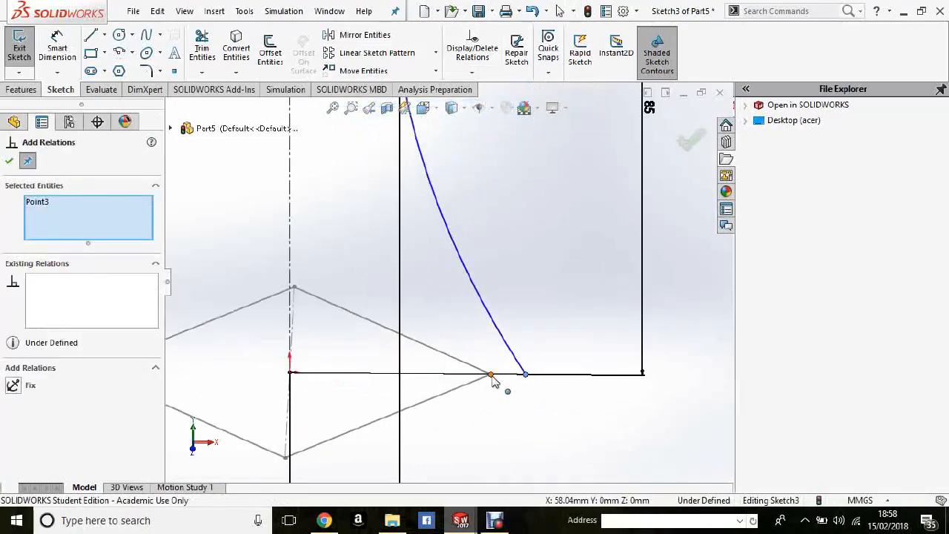
pyautogui.click(494, 382)
pyautogui.click(13, 417)
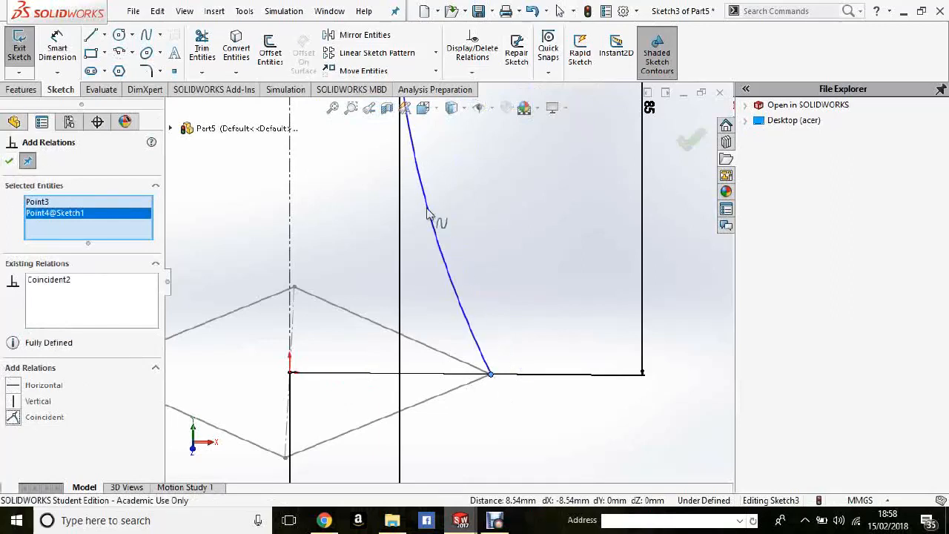
# Add a Coincident relation between the spline's upper endpoint and the right corner of the upper diamond, and finish adding relations
pyautogui.scroll(4, 430, 207)
pyautogui.scroll(-5, 449, 189)
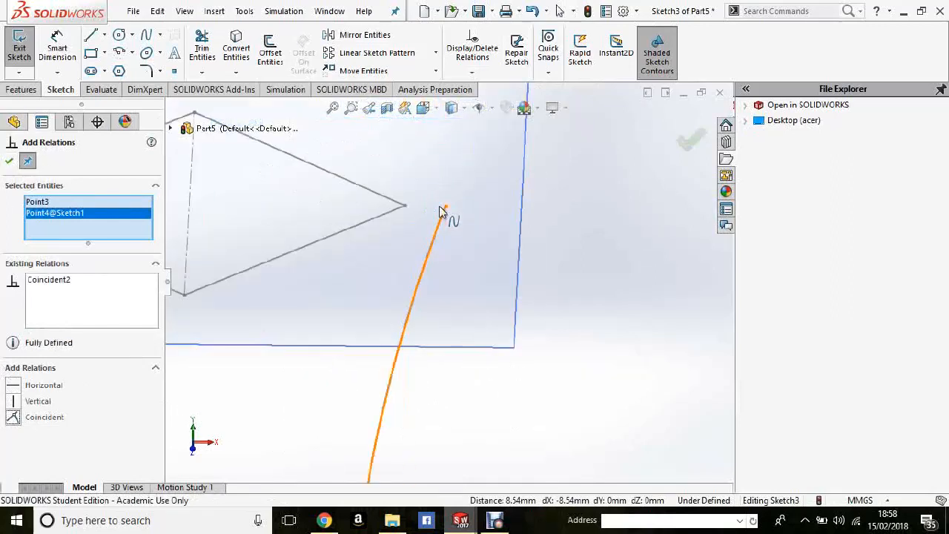
pyautogui.click(446, 207)
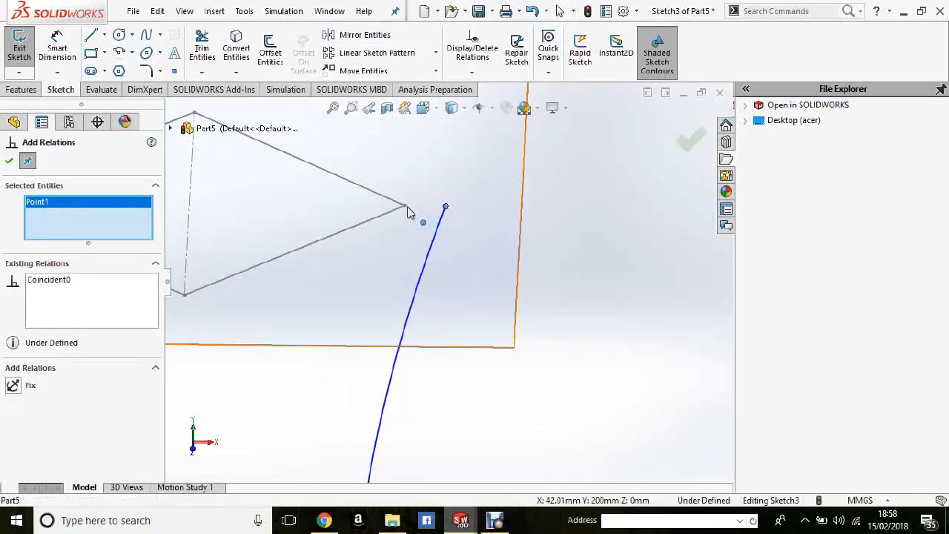
pyautogui.click(405, 206)
pyautogui.click(14, 418)
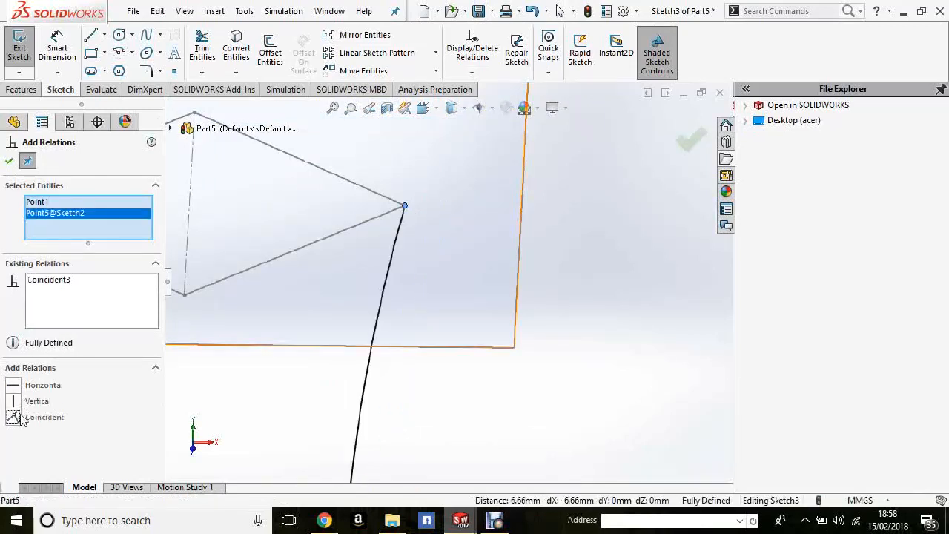
pyautogui.click(8, 161)
pyautogui.scroll(4, 445, 308)
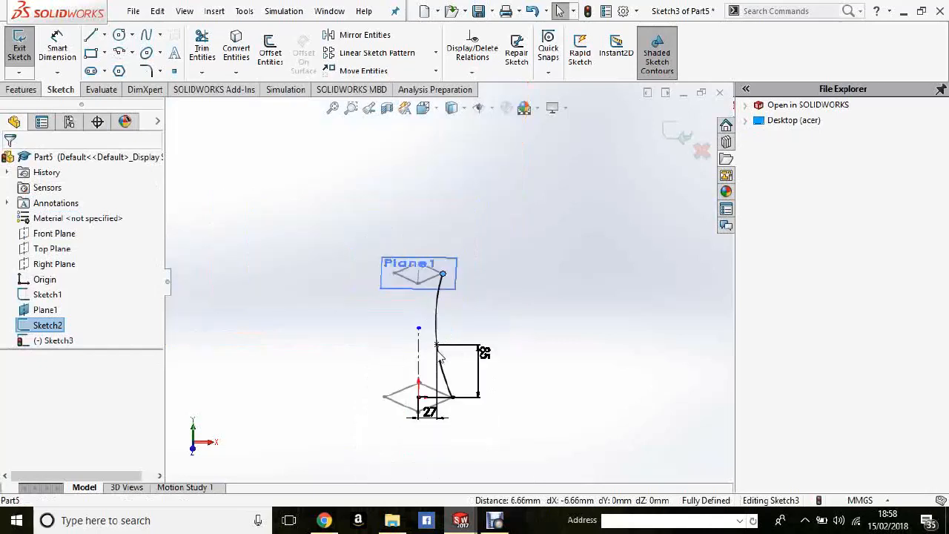
# Mirror the spline about the vertical centerline, keeping the original
pyautogui.moveTo(439, 311); pyautogui.dragTo(441, 308, button='middle')
pyautogui.press('space')
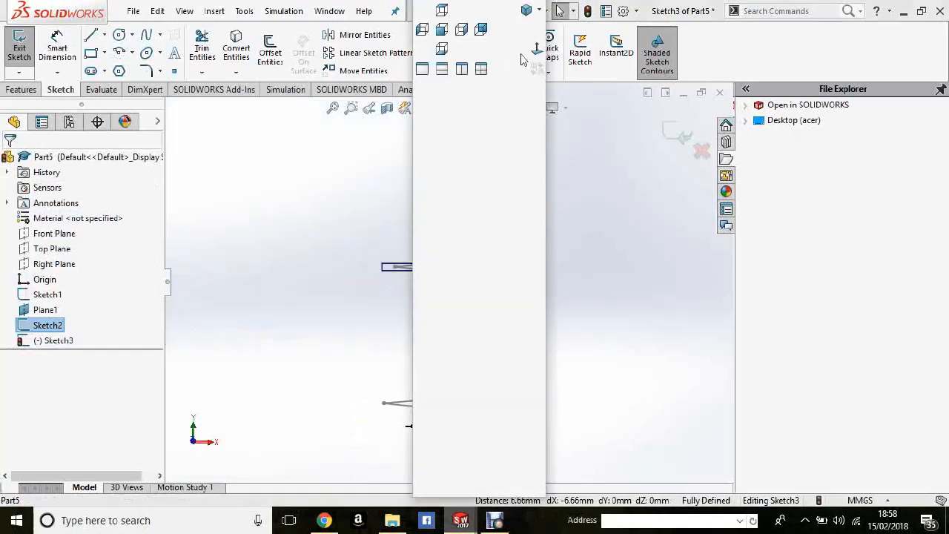
pyautogui.click(535, 51)
pyautogui.scroll(-8, 428, 351)
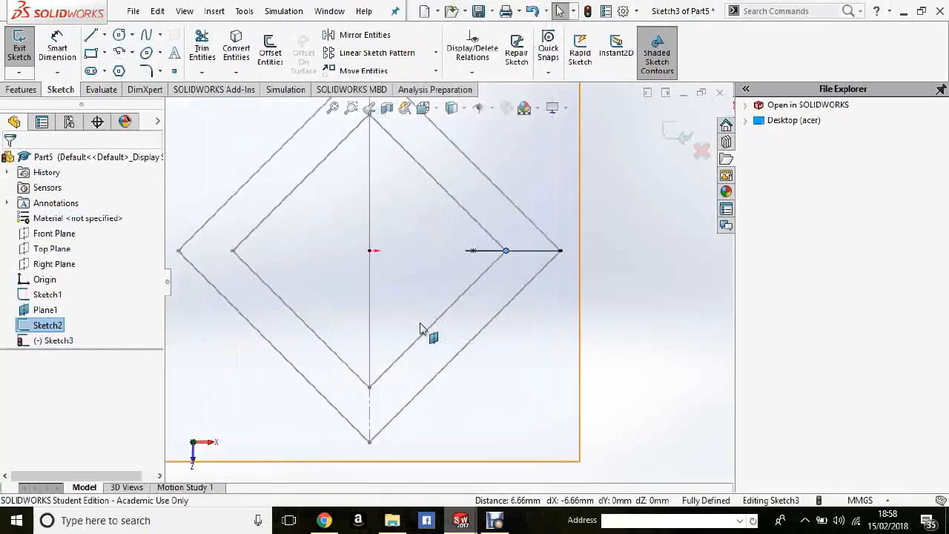
pyautogui.click(56, 234)
pyautogui.press('space')
pyautogui.click(449, 49)
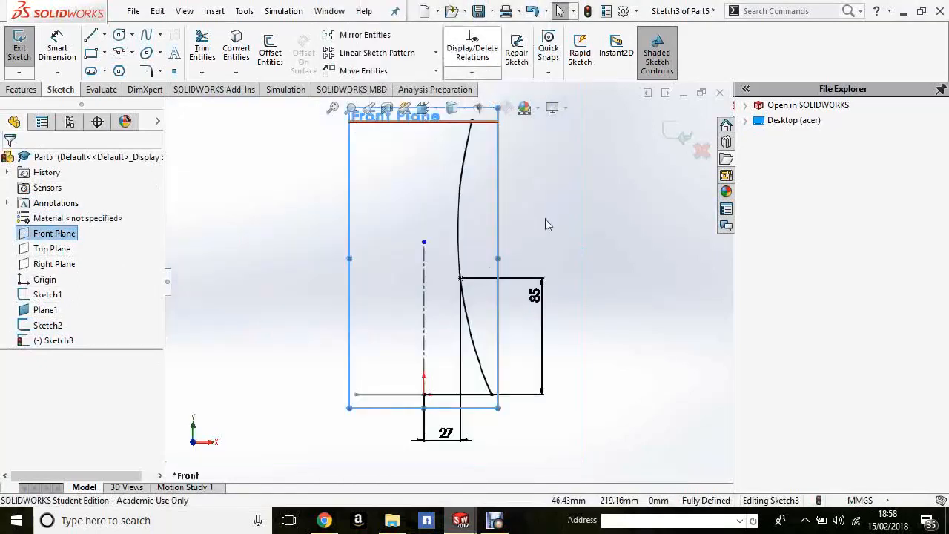
pyautogui.click(364, 42)
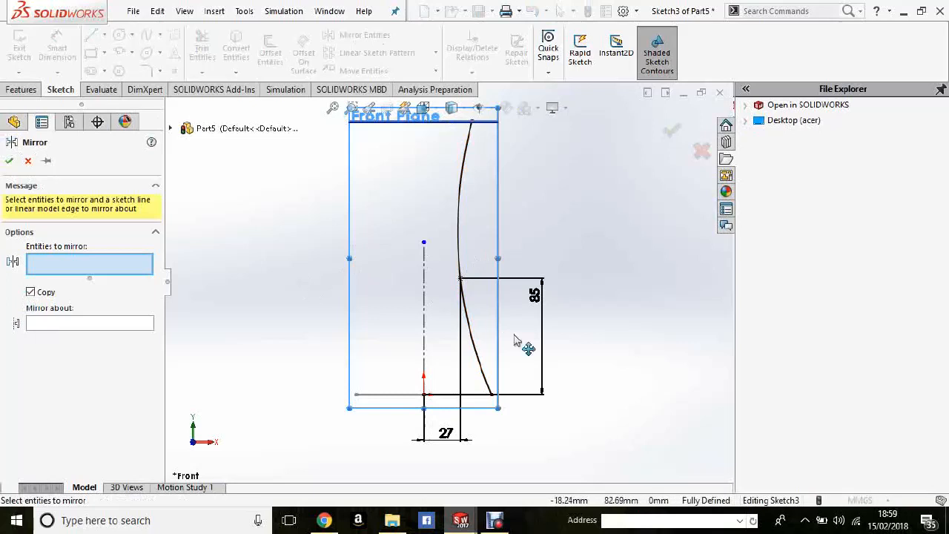
pyautogui.click(460, 220)
pyautogui.click(141, 330)
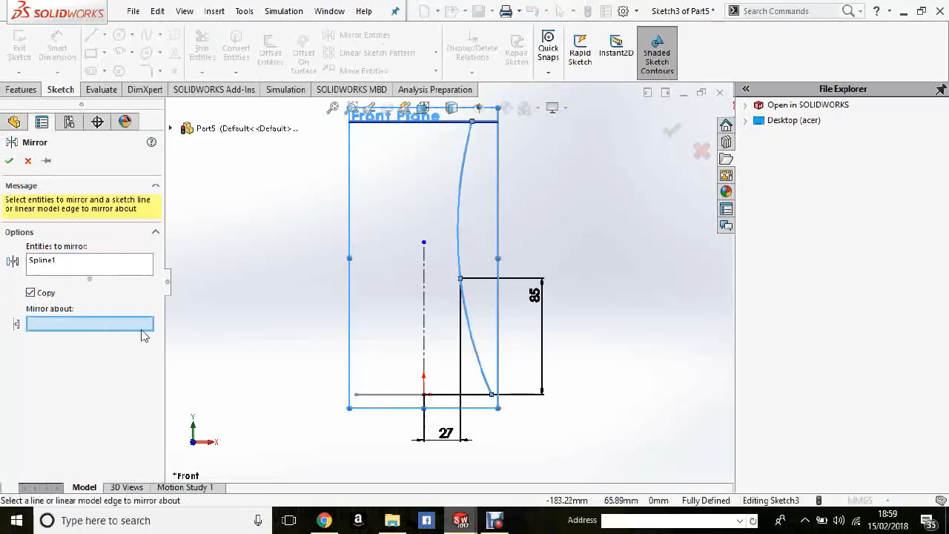
pyautogui.click(424, 327)
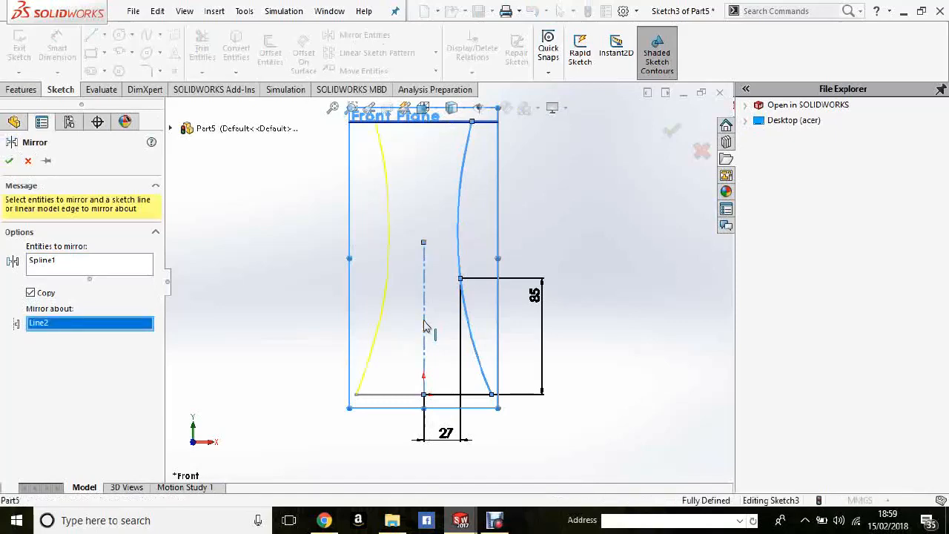
pyautogui.rightClick(395, 334)
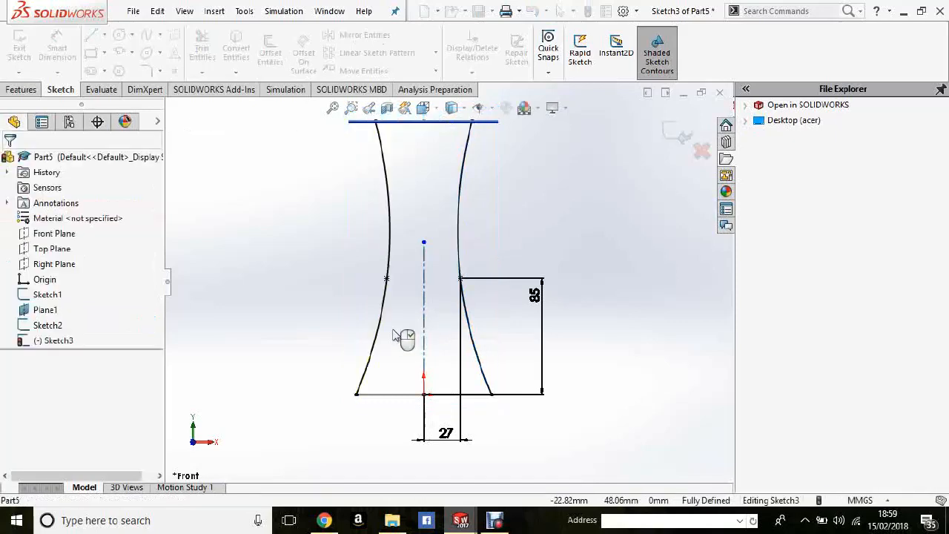
pyautogui.moveTo(557, 227); pyautogui.dragTo(605, 221, button='middle')
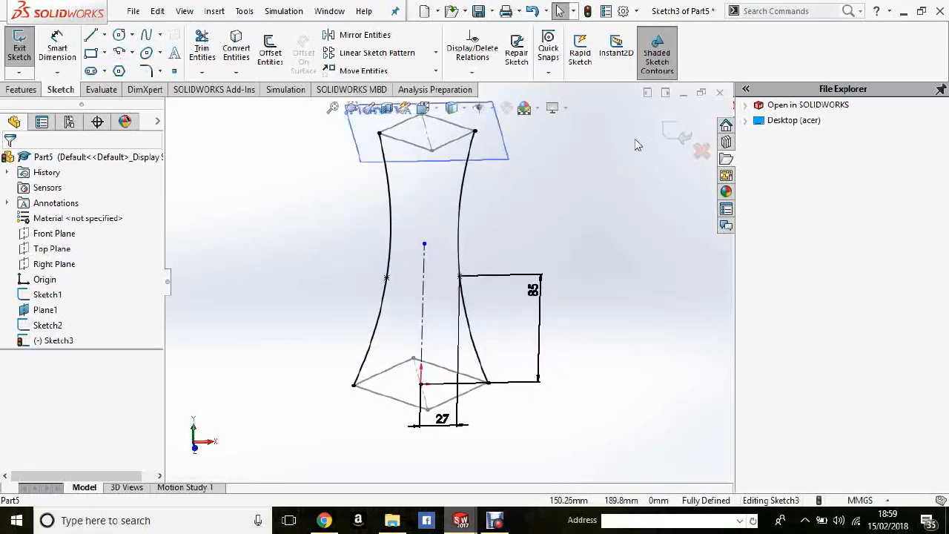
# Close the current sketch and start a new sketch on the Right Plane
pyautogui.click(677, 133)
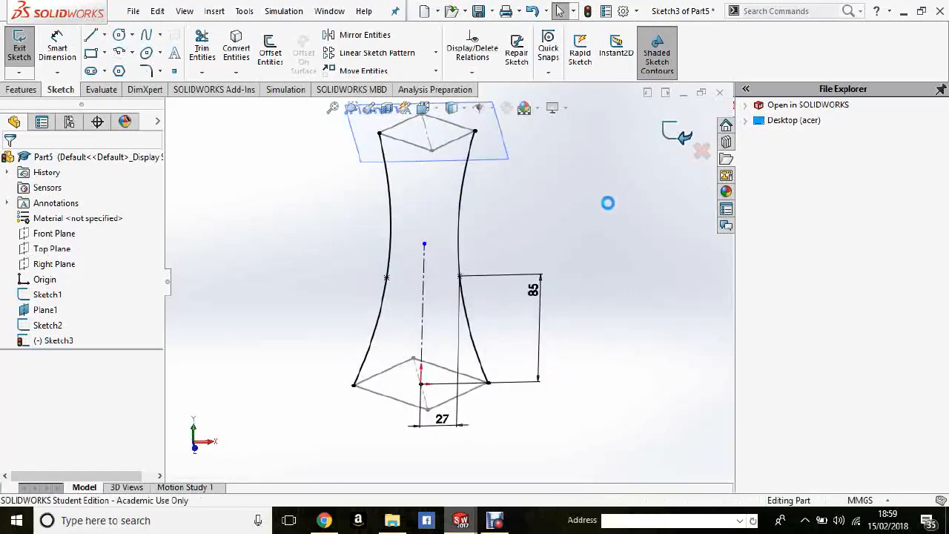
pyautogui.click(48, 264)
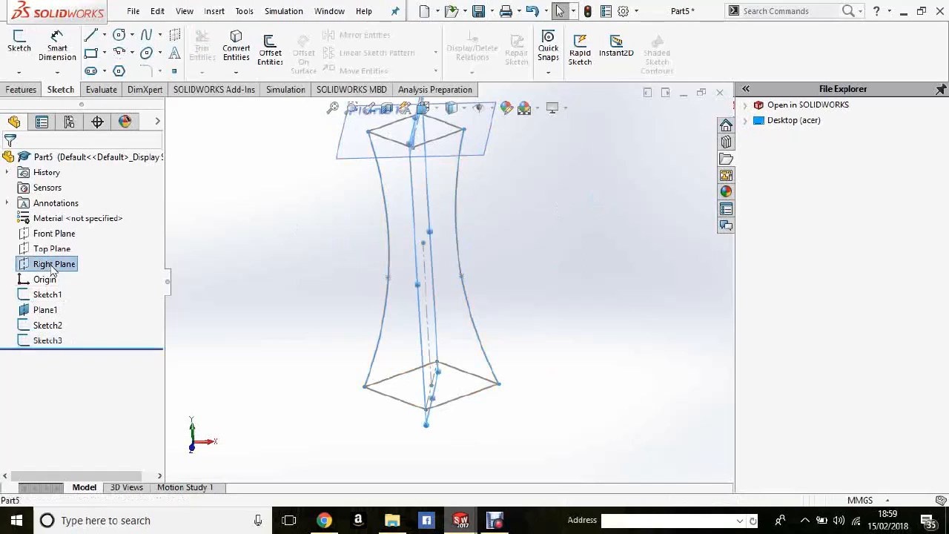
pyautogui.press('space')
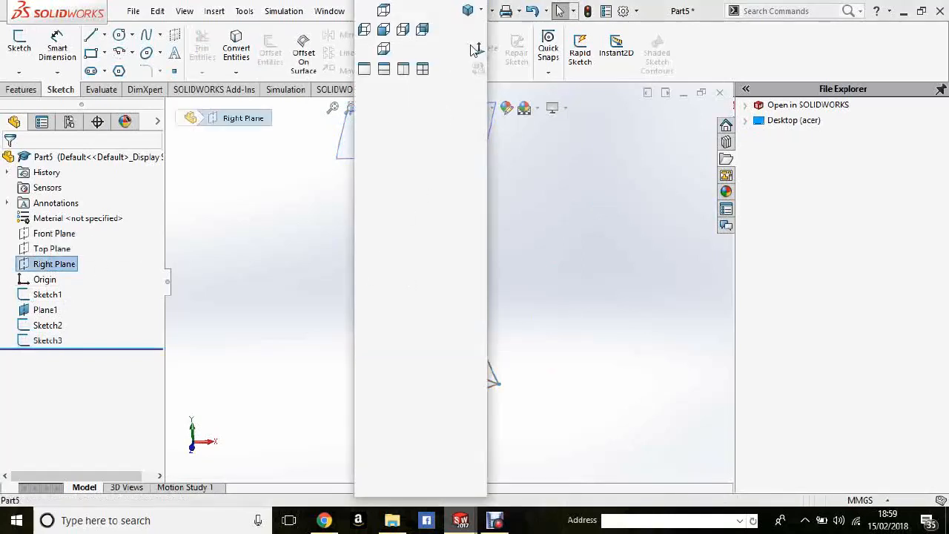
pyautogui.click(475, 49)
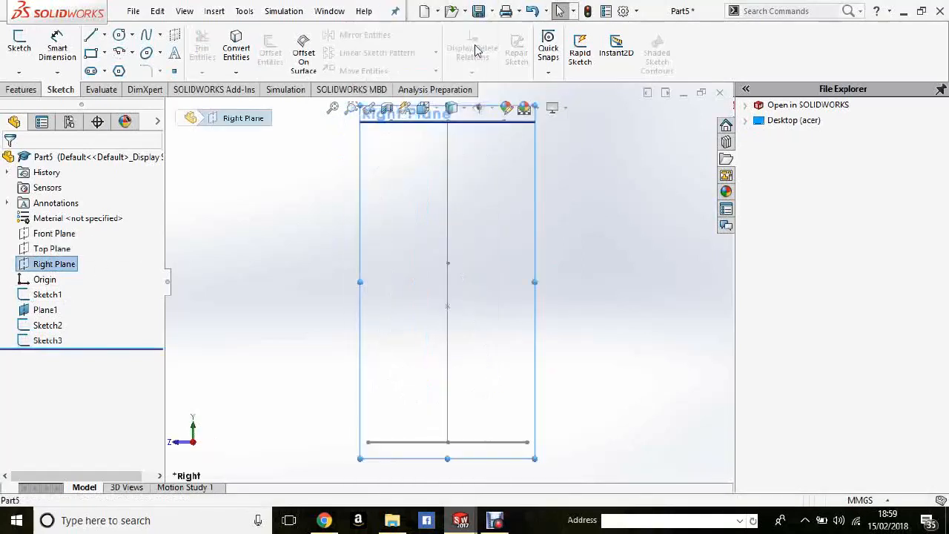
pyautogui.click(20, 50)
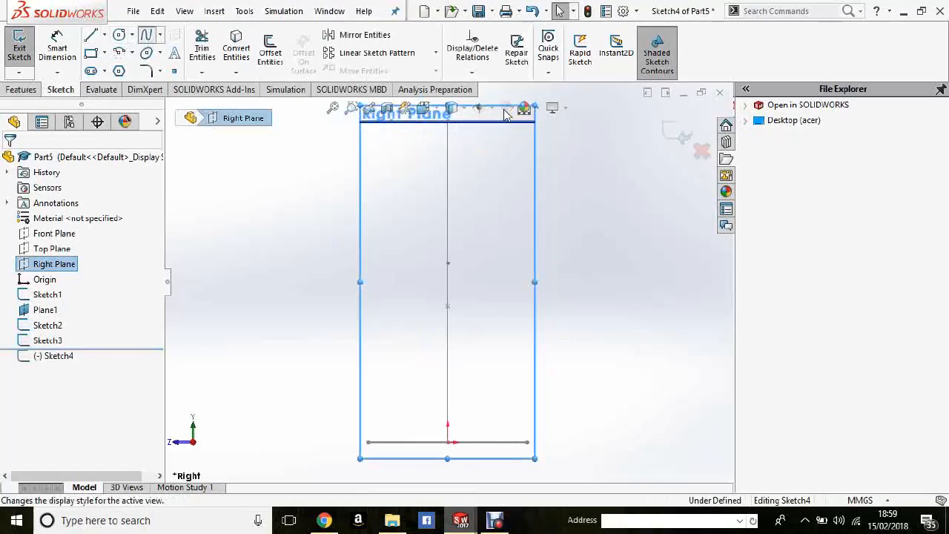
# Sketch a three-point spline from the upper plane to the base level, its middle point about 43 mm across and 67 mm above the origin
pyautogui.click(517, 334)
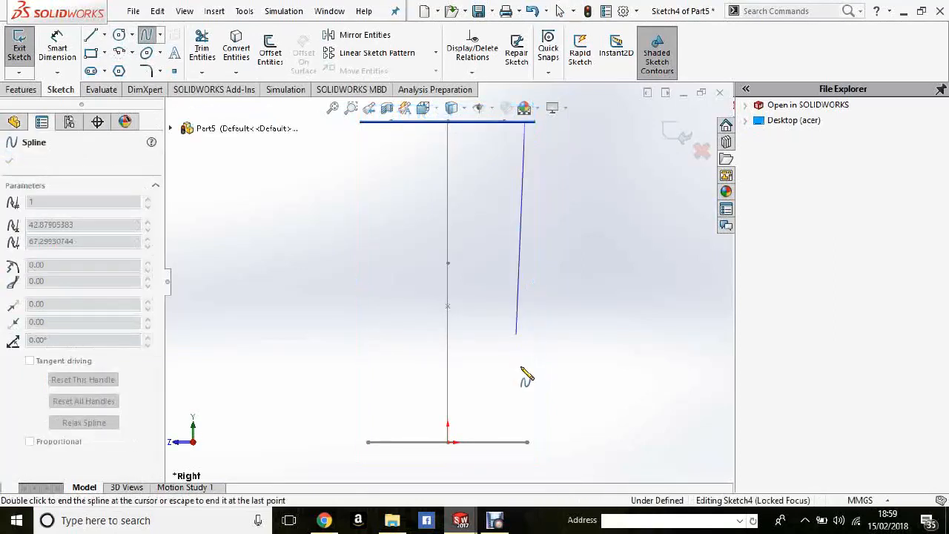
pyautogui.click(539, 442)
pyautogui.rightClick(579, 407)
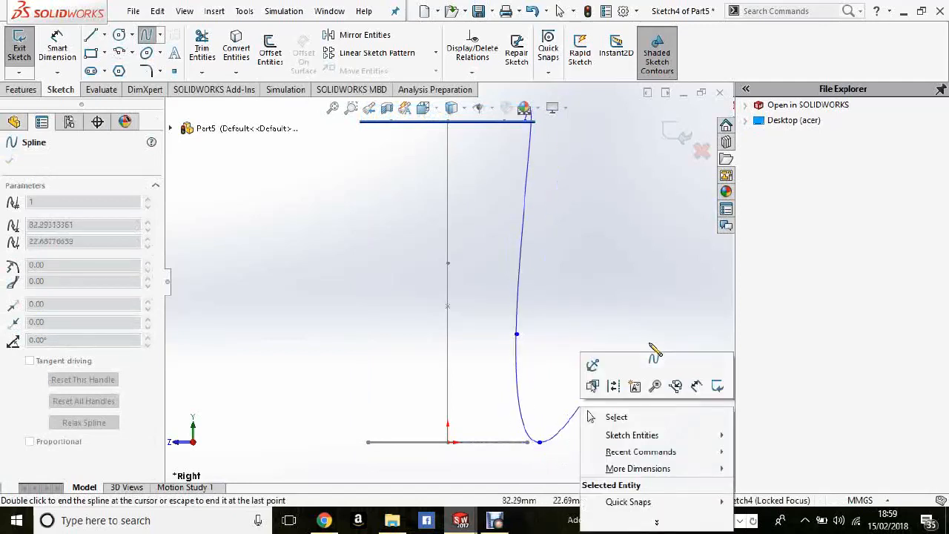
pyautogui.click(640, 416)
# Draw a vertical centerline about 112 mm long upward from the origin
pyautogui.click(104, 34)
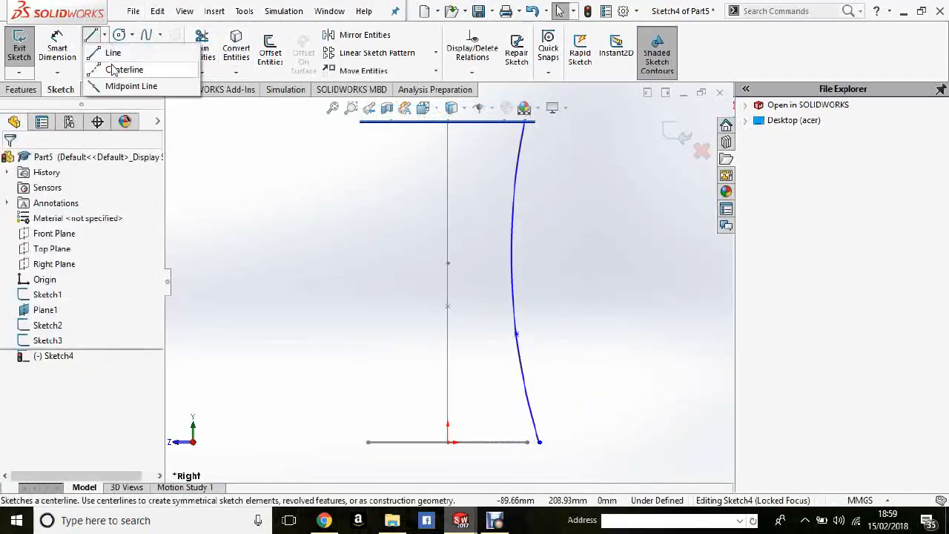
pyautogui.click(115, 69)
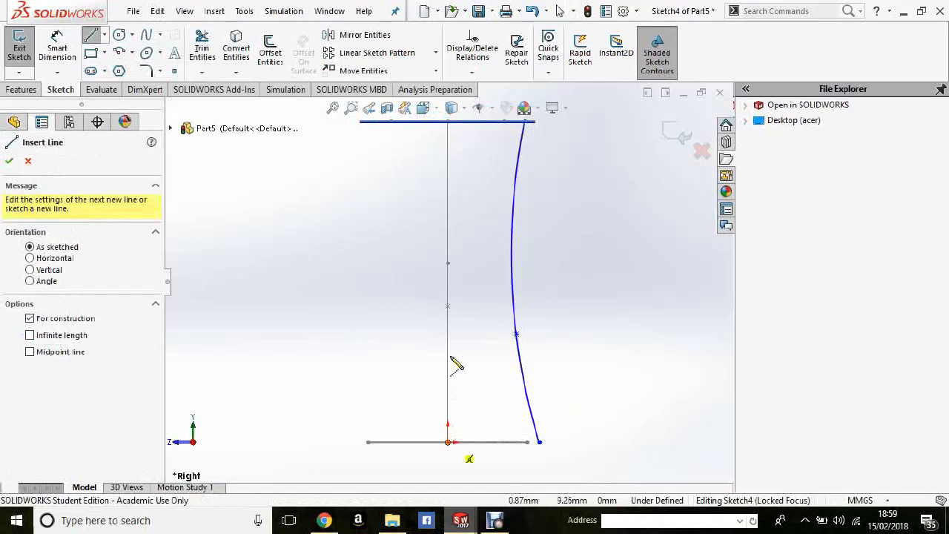
pyautogui.click(449, 442)
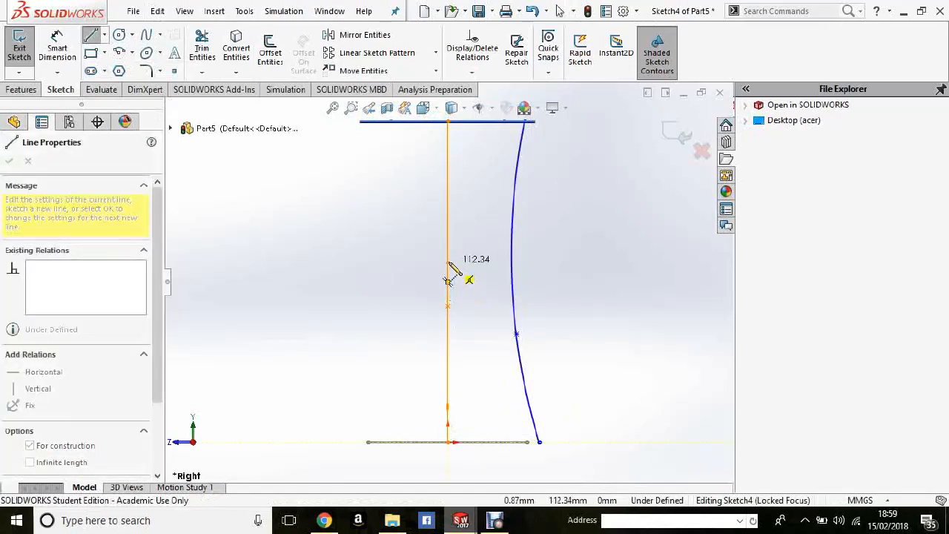
pyautogui.click(450, 262)
pyautogui.rightClick(482, 261)
pyautogui.click(514, 270)
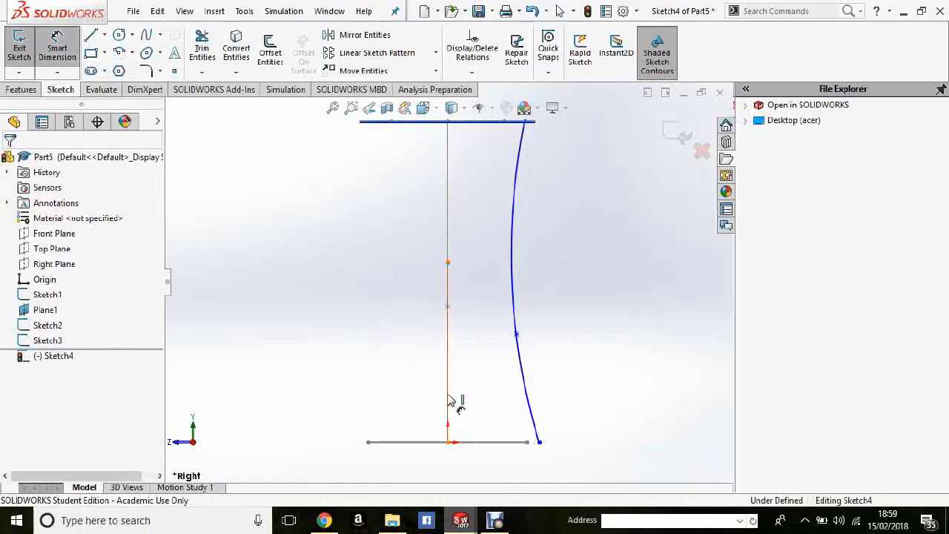
# Dimension the horizontal distance from the origin to the new spline's middle point at 27 mm
pyautogui.click(527, 346)
pyautogui.click(517, 442)
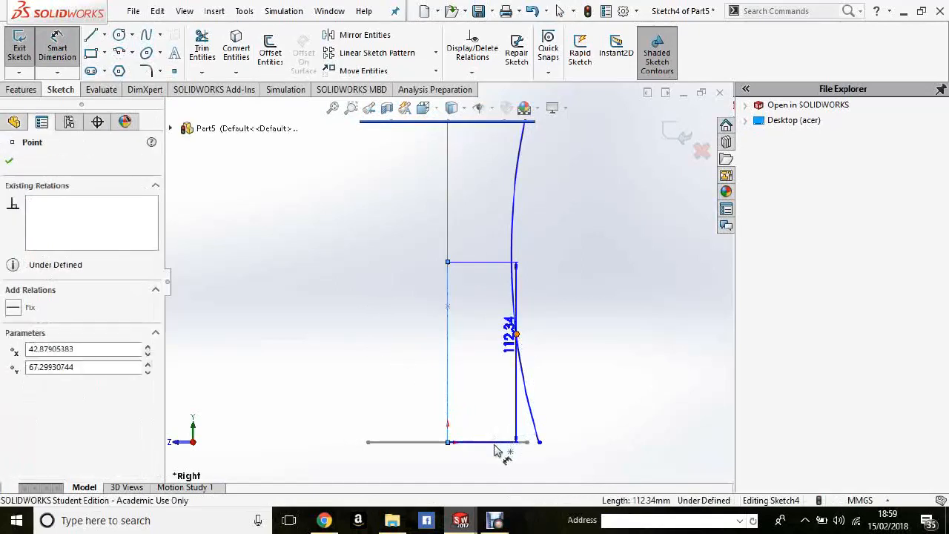
pyautogui.click(500, 460)
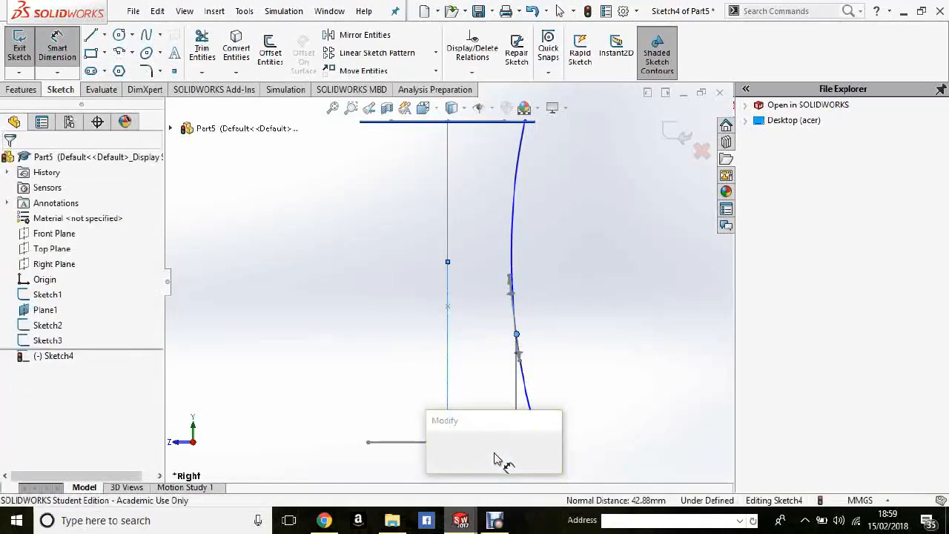
pyautogui.write('27')
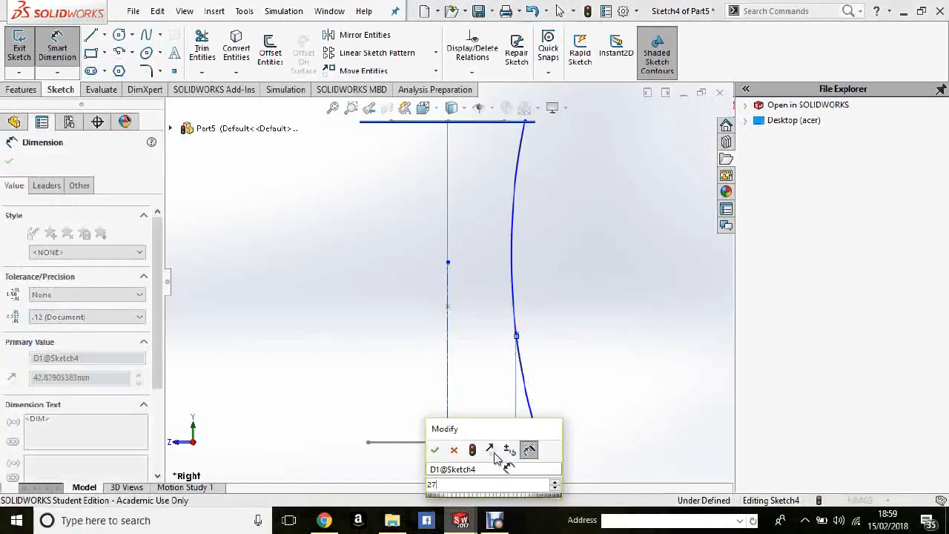
pyautogui.press('Return')
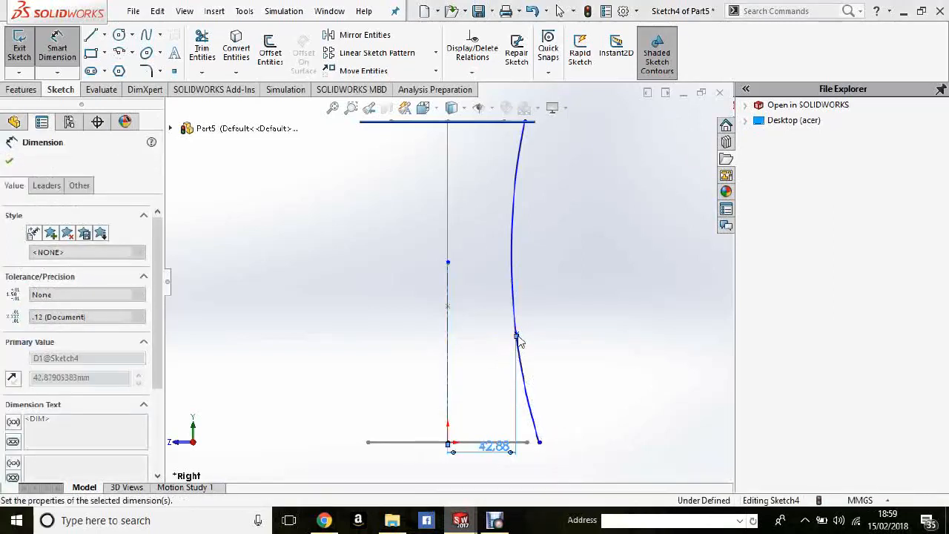
# Dimension the vertical distance from the origin to the new spline's middle point at 85 mm
pyautogui.click(491, 335)
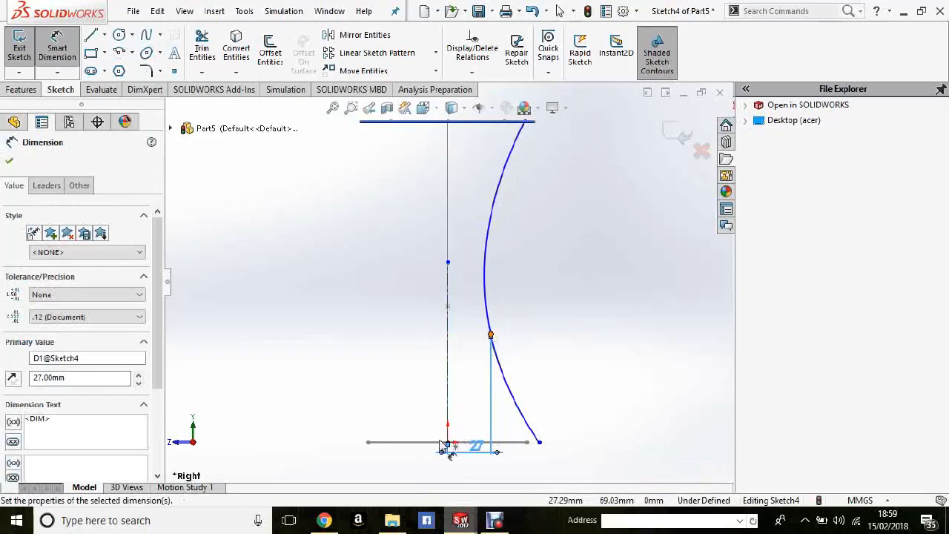
pyautogui.click(448, 443)
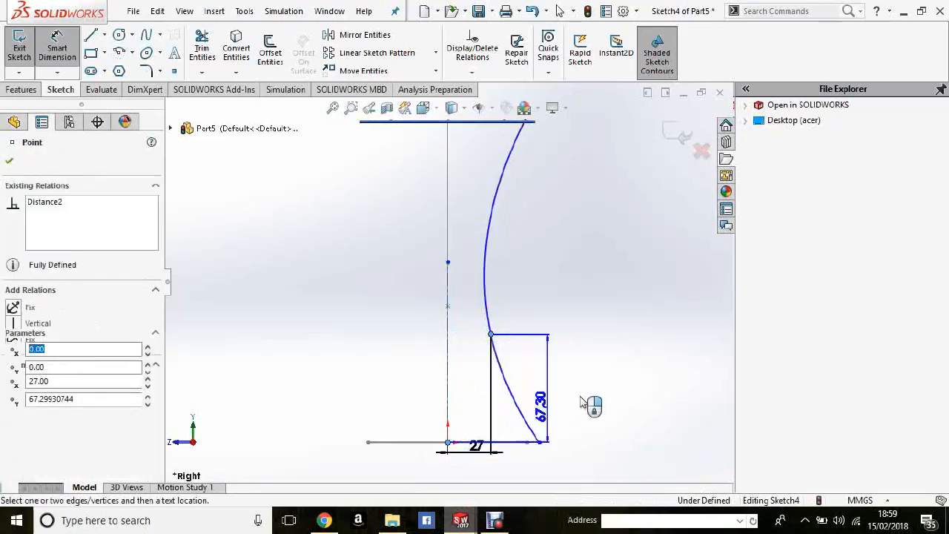
pyautogui.click(586, 400)
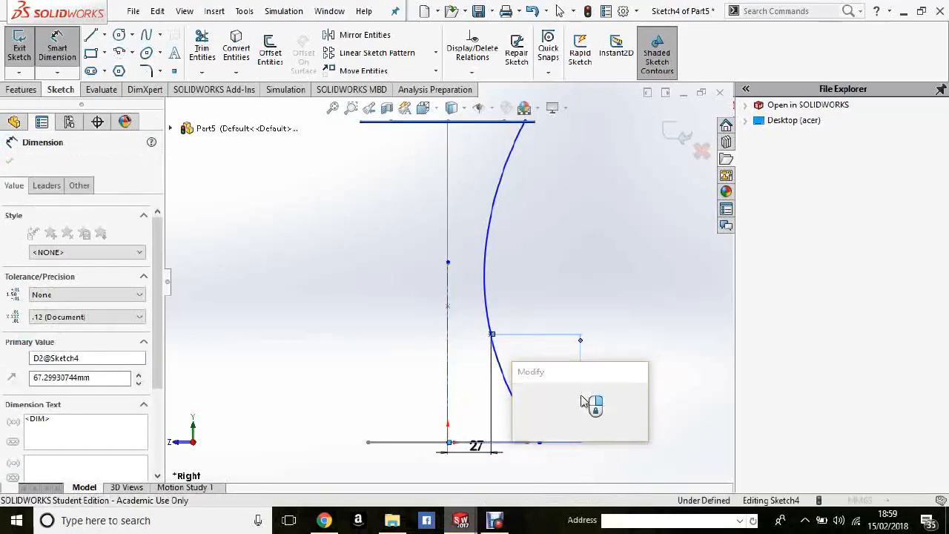
pyautogui.write('35')
pyautogui.press('Return')
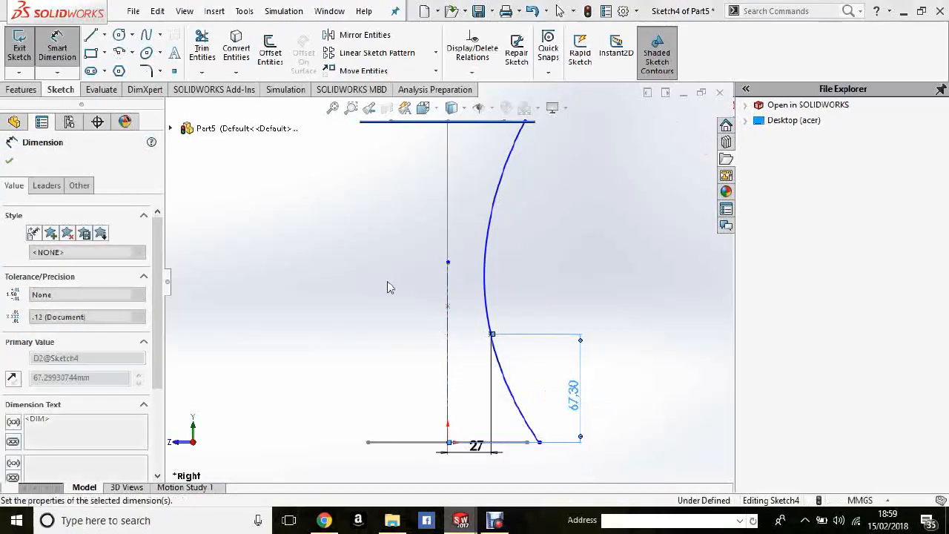
pyautogui.click(9, 161)
# Add a Coincident relation between the new spline's upper endpoint and the nearest corner of the upper diamond
pyautogui.click(472, 72)
pyautogui.click(490, 103)
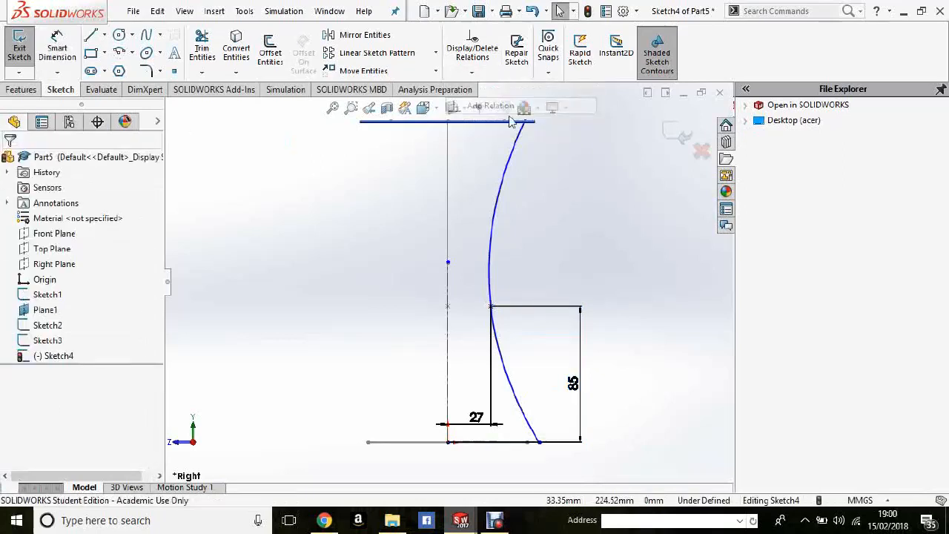
pyautogui.click(525, 123)
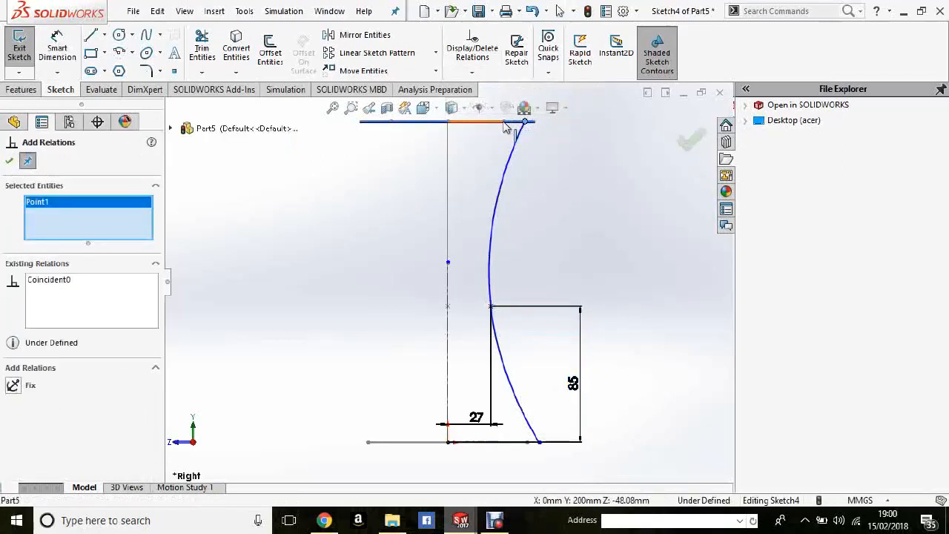
pyautogui.moveTo(529, 146); pyautogui.dragTo(529, 199, button='middle')
pyautogui.click(510, 144)
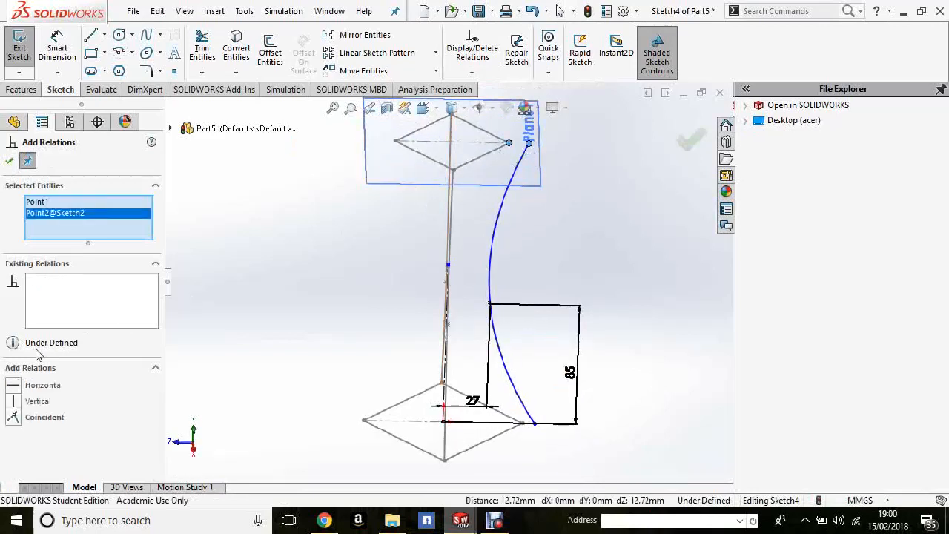
pyautogui.click(14, 418)
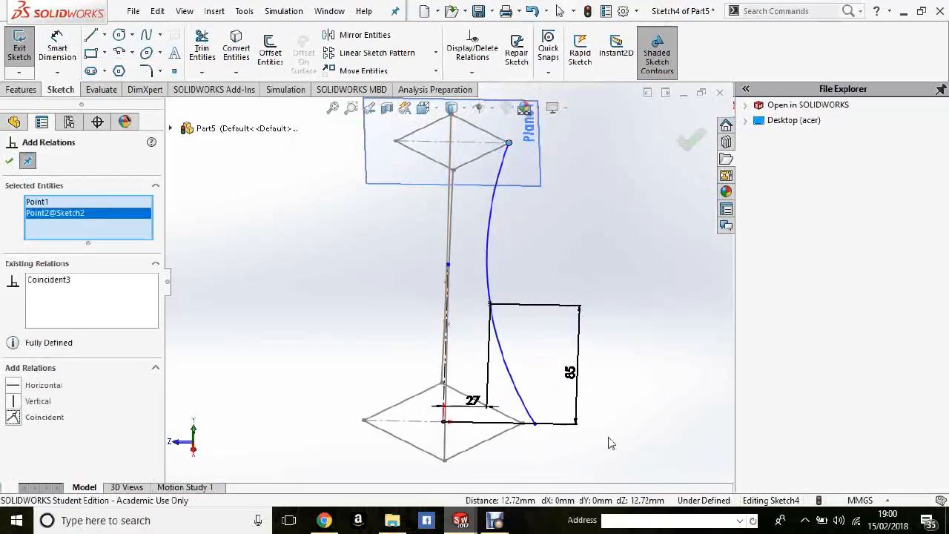
# Add a Coincident relation between the new spline's lower endpoint and the nearest corner of the base diamond, and finish adding relations
pyautogui.click(534, 424)
pyautogui.click(523, 424)
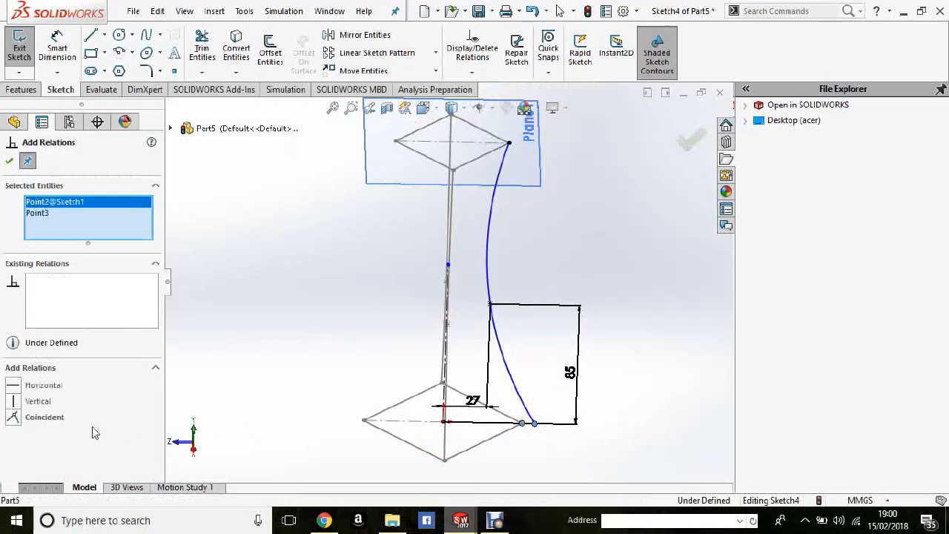
pyautogui.click(14, 417)
pyautogui.click(11, 162)
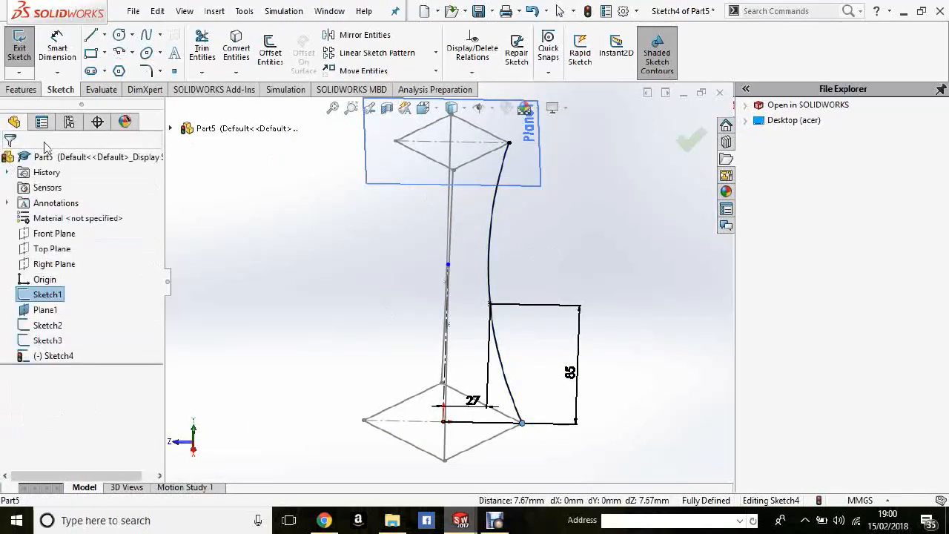
# Mirror the Right Plane spline about the vertical centerline, keeping the original, and close the sketch
pyautogui.click(363, 35)
pyautogui.click(492, 273)
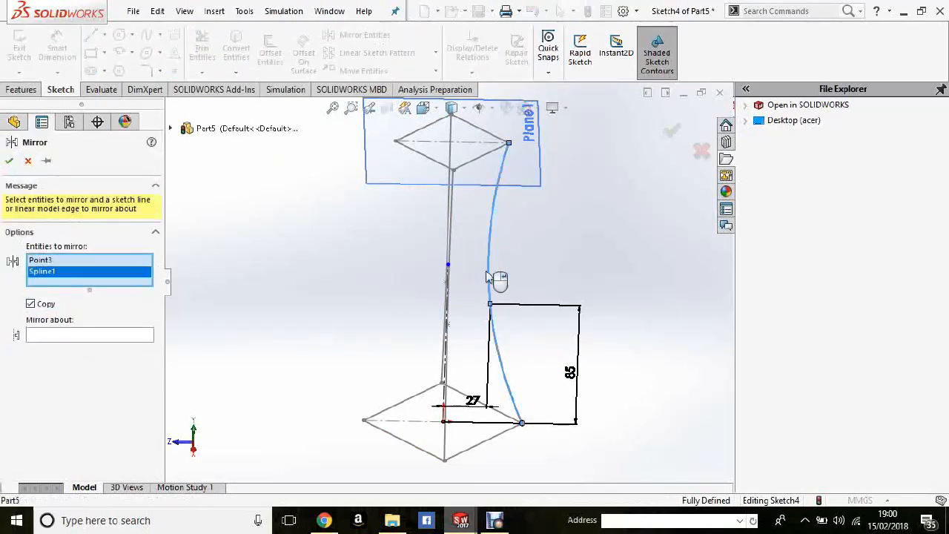
pyautogui.click(145, 337)
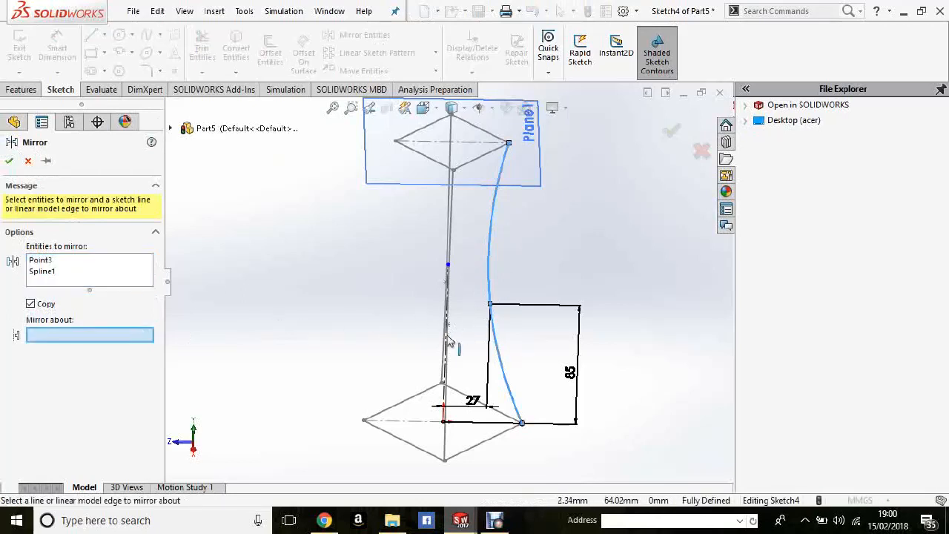
pyautogui.click(447, 337)
pyautogui.click(10, 162)
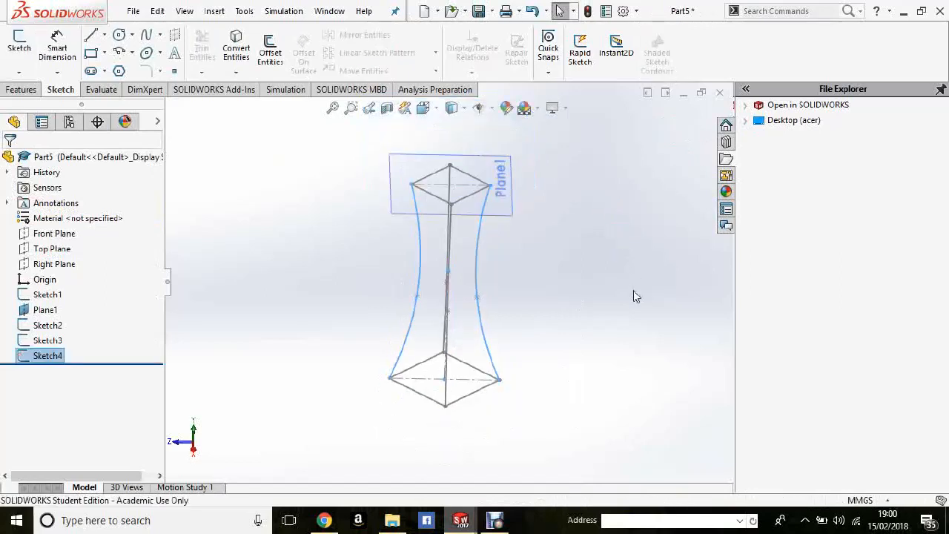
# Start a Lofted Boss/Base with the base diamond and the upper diamond as its profiles
pyautogui.moveTo(620, 261)
pyautogui.mouseDown(button='middle')
pyautogui.moveTo(549, 199)
pyautogui.moveTo(570, 250)
pyautogui.moveTo(533, 312)
pyautogui.moveTo(514, 220)
pyautogui.moveTo(621, 281)
pyautogui.moveTo(680, 248)
pyautogui.mouseUp(button='middle')
pyautogui.moveTo(563, 350)
pyautogui.mouseDown(button='middle')
pyautogui.moveTo(544, 346)
pyautogui.moveTo(563, 420)
pyautogui.moveTo(554, 244)
pyautogui.moveTo(566, 327)
pyautogui.moveTo(512, 213)
pyautogui.mouseUp(button='middle')
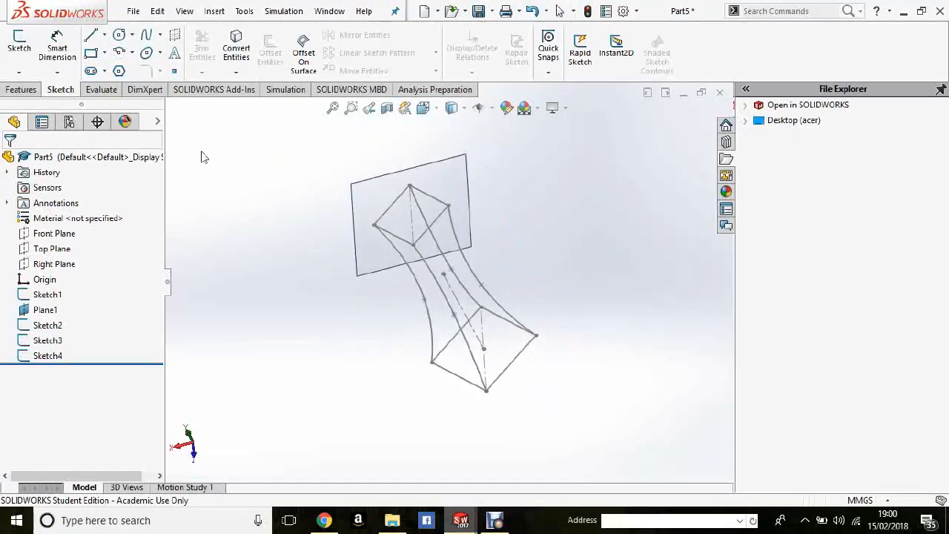
pyautogui.click(18, 89)
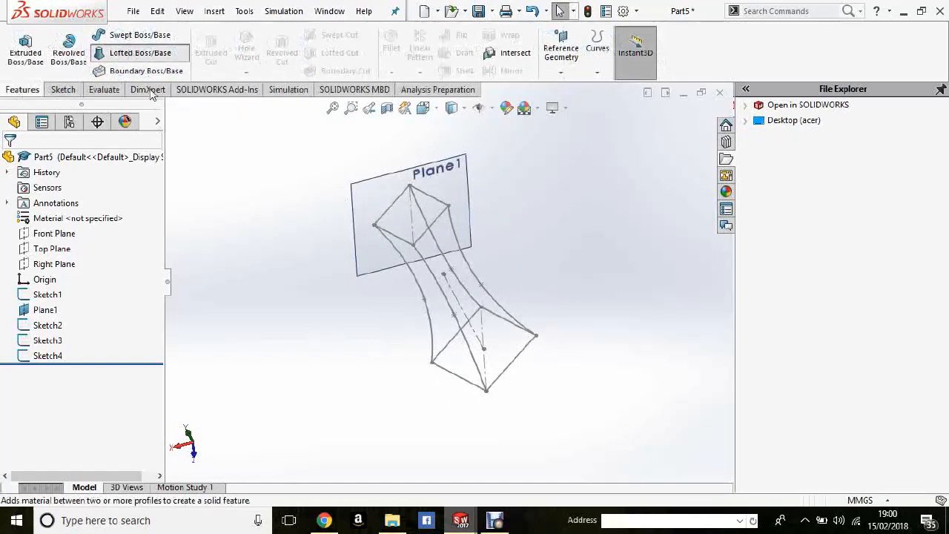
pyautogui.moveTo(615, 321)
pyautogui.mouseDown(button='middle')
pyautogui.moveTo(628, 286)
pyautogui.moveTo(577, 314)
pyautogui.moveTo(614, 420)
pyautogui.moveTo(605, 415)
pyautogui.mouseUp(button='middle')
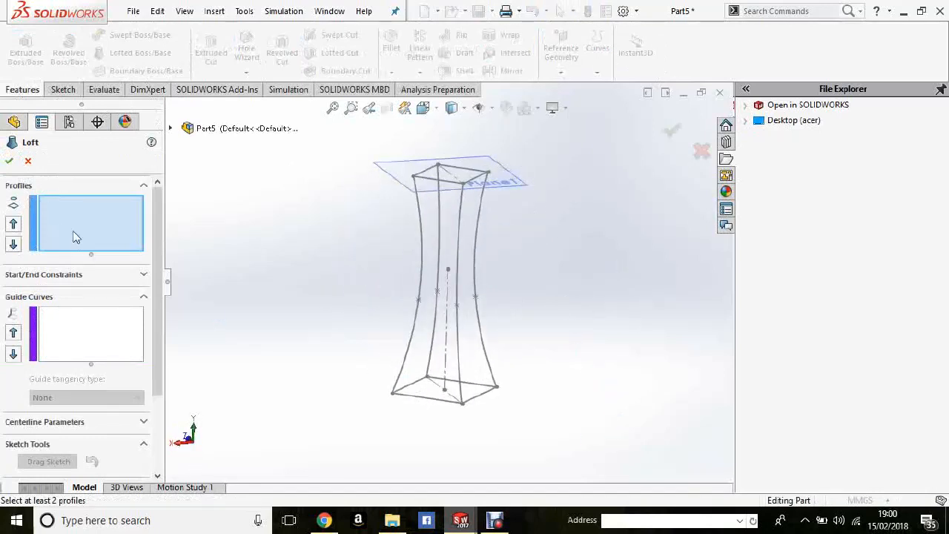
pyautogui.moveTo(320, 263); pyautogui.dragTo(307, 315, button='middle')
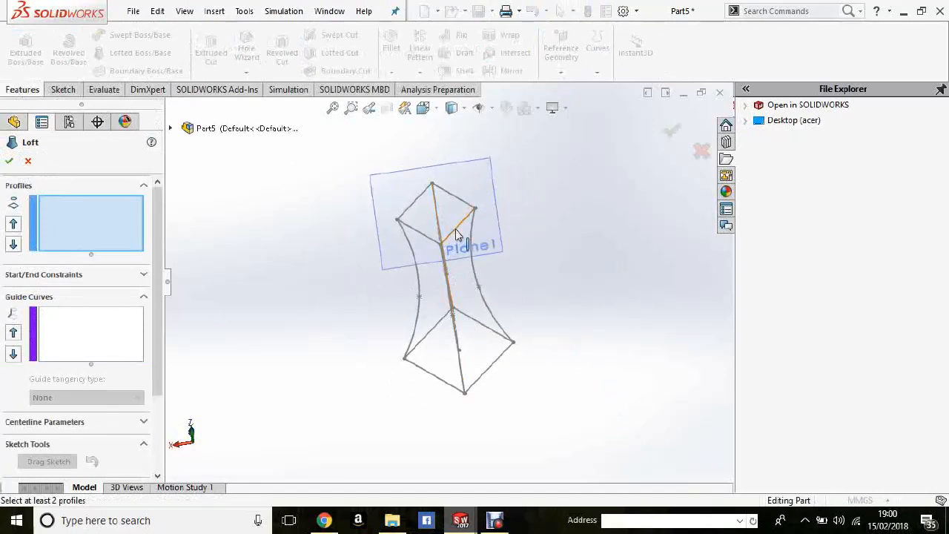
pyautogui.click(488, 368)
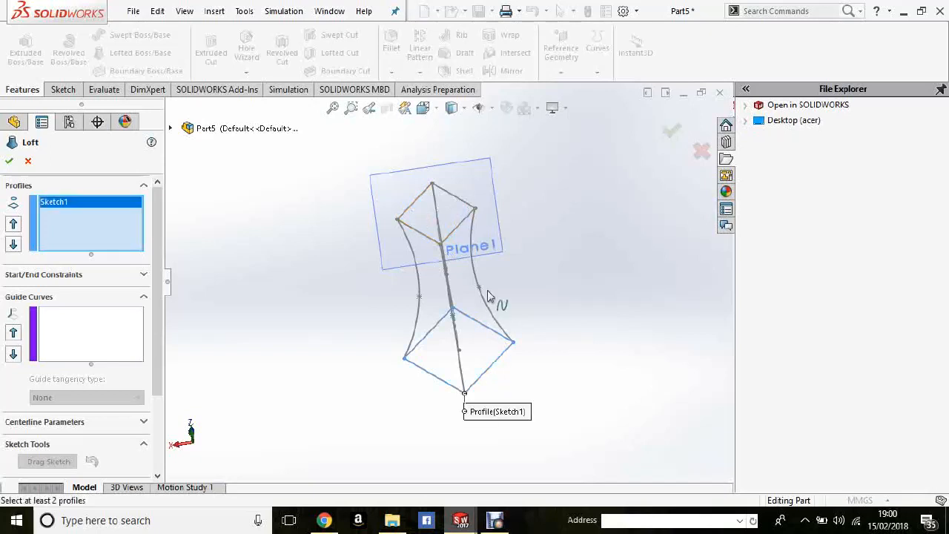
pyautogui.click(457, 228)
# Add the first two splines, running along separate corner edges between the diamonds, as the loft's guide curves
pyautogui.moveTo(584, 277)
pyautogui.mouseDown(button='middle')
pyautogui.moveTo(587, 238)
pyautogui.moveTo(512, 195)
pyautogui.moveTo(528, 401)
pyautogui.moveTo(502, 289)
pyautogui.moveTo(387, 364)
pyautogui.moveTo(447, 452)
pyautogui.moveTo(423, 256)
pyautogui.moveTo(504, 373)
pyautogui.moveTo(539, 277)
pyautogui.moveTo(417, 222)
pyautogui.mouseUp(button='middle')
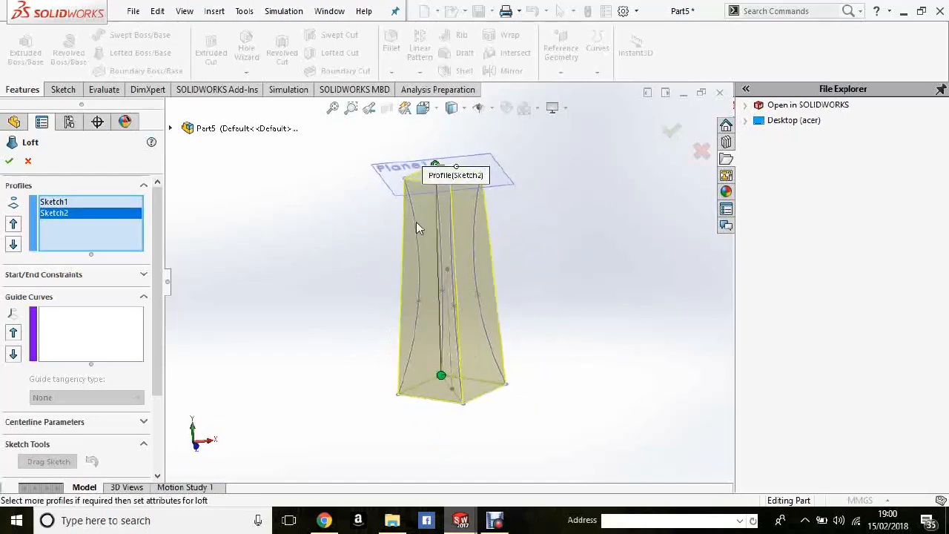
pyautogui.click(102, 331)
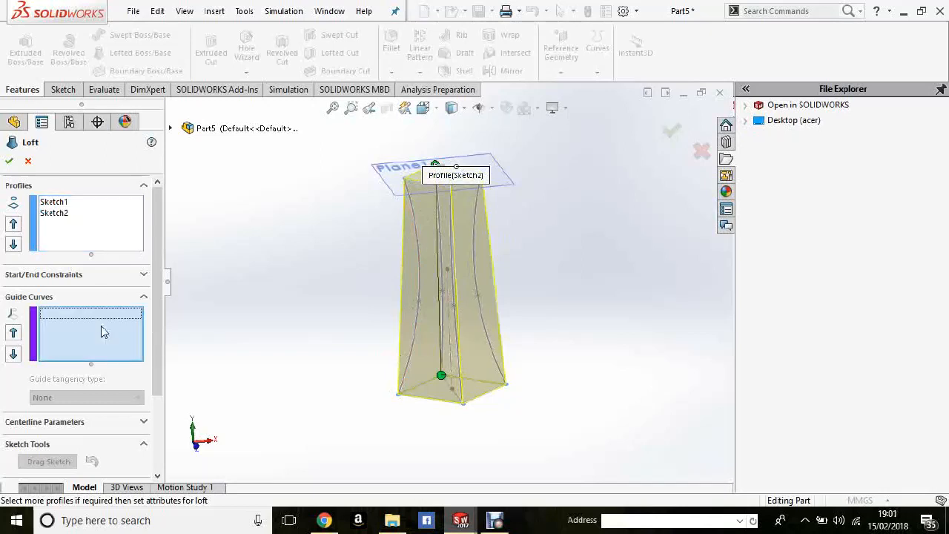
pyautogui.click(418, 277)
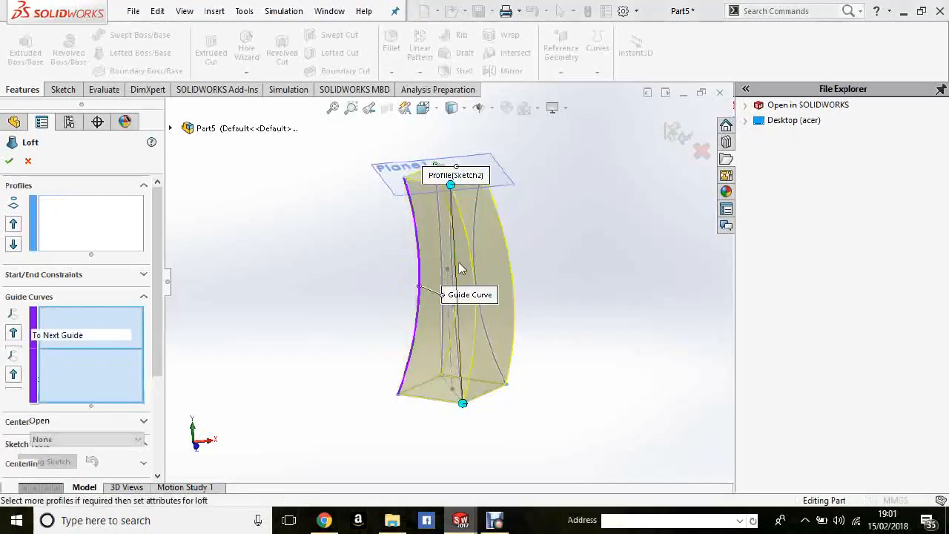
pyautogui.moveTo(461, 268); pyautogui.dragTo(492, 331, button='middle')
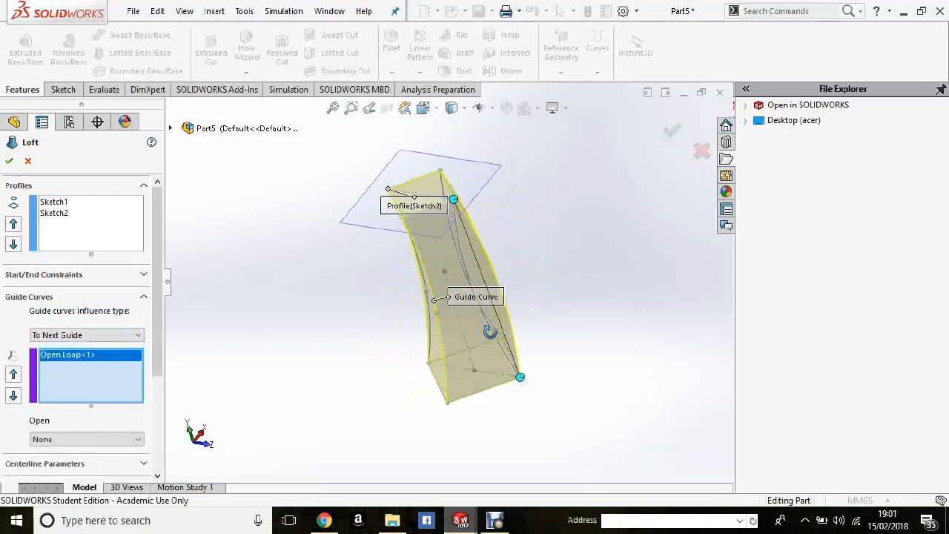
pyautogui.click(432, 324)
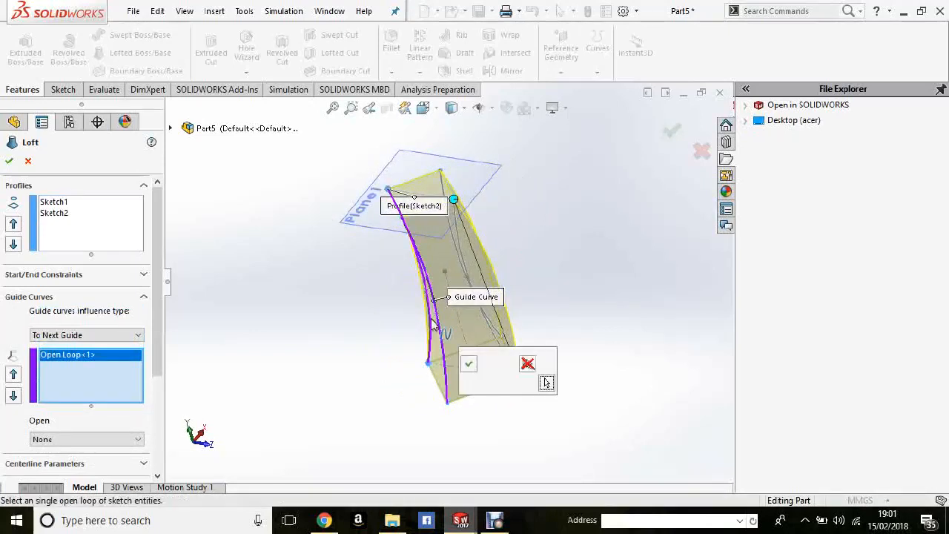
pyautogui.click(470, 366)
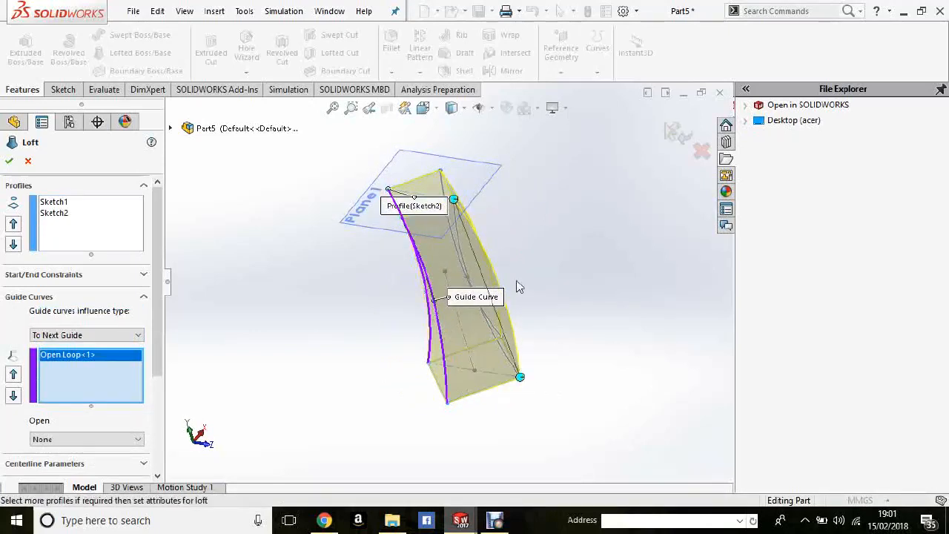
# Add the remaining two splines as guide curves and finish the loft between the two diamonds
pyautogui.moveTo(492, 290); pyautogui.dragTo(479, 320, button='middle')
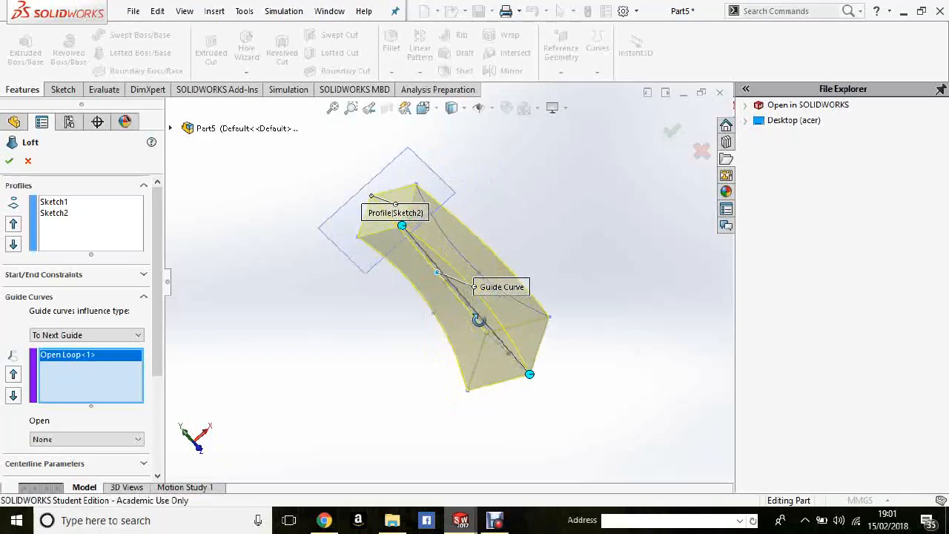
pyautogui.click(531, 312)
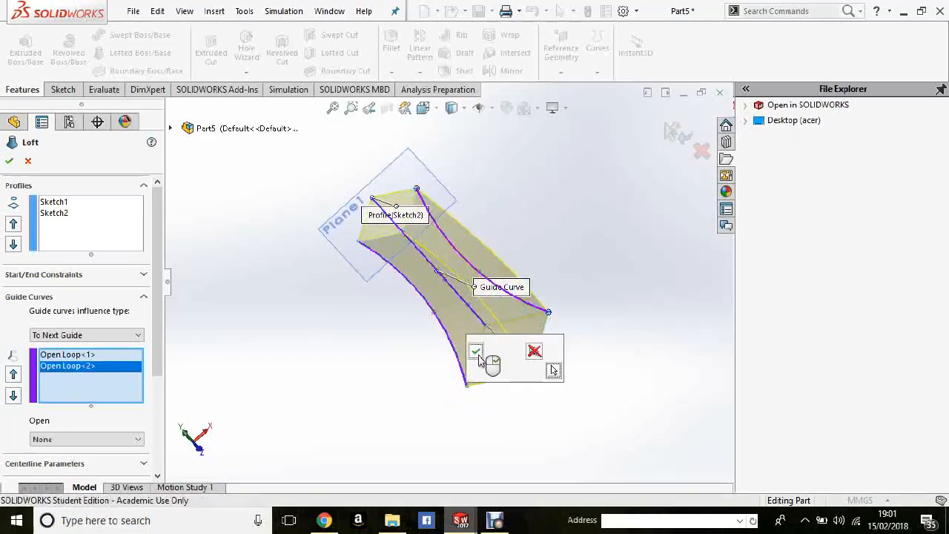
pyautogui.click(477, 353)
pyautogui.moveTo(582, 271); pyautogui.dragTo(490, 337, button='middle')
pyautogui.click(475, 335)
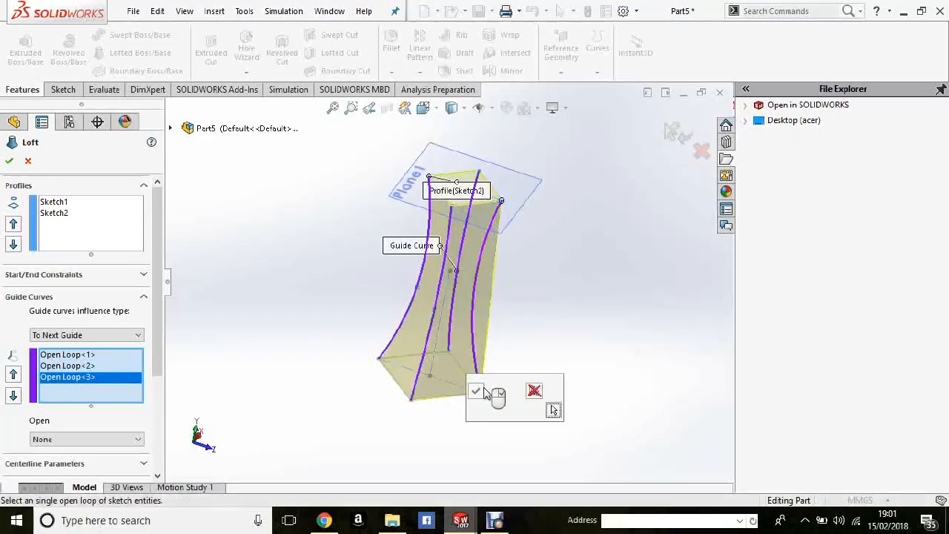
pyautogui.click(481, 391)
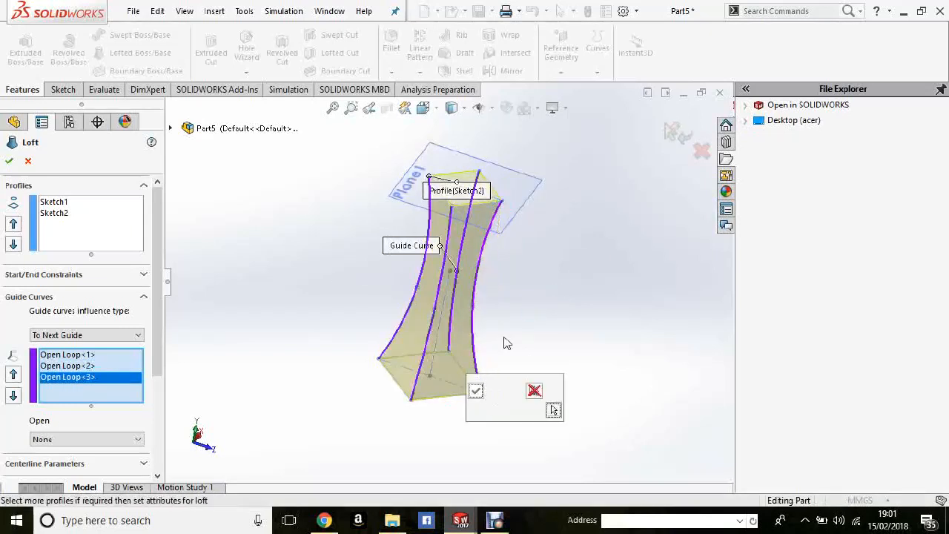
pyautogui.moveTo(559, 286); pyautogui.dragTo(440, 296, button='middle')
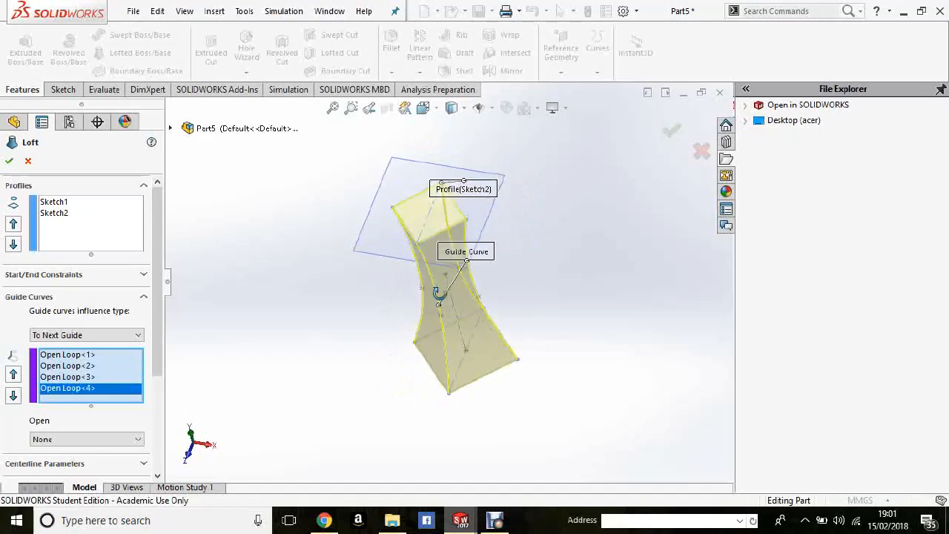
pyautogui.click(9, 161)
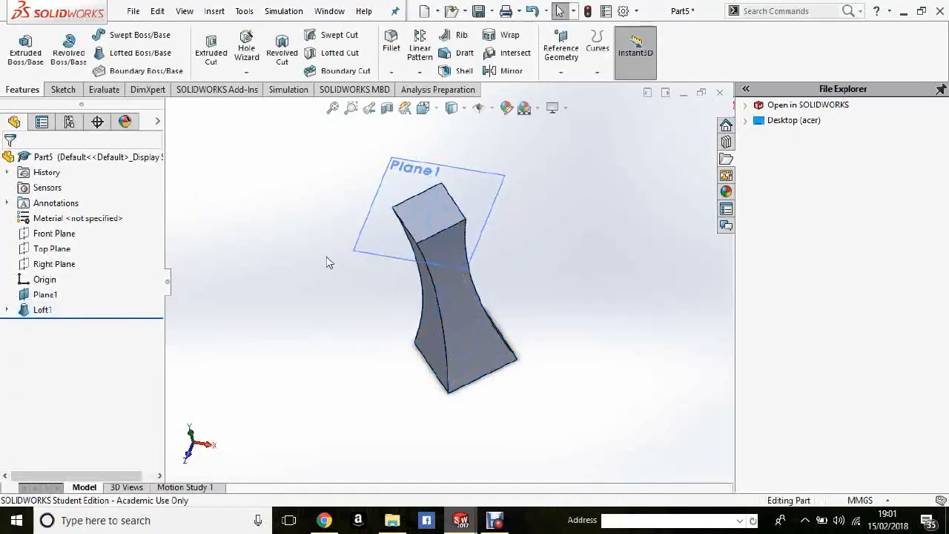
# Rename the loft feature as "Bottle loft"
pyautogui.moveTo(329, 261)
pyautogui.mouseDown(button='middle')
pyautogui.moveTo(328, 153)
pyautogui.moveTo(435, 393)
pyautogui.moveTo(438, 263)
pyautogui.moveTo(377, 241)
pyautogui.moveTo(396, 256)
pyautogui.mouseUp(button='middle')
pyautogui.press('space')
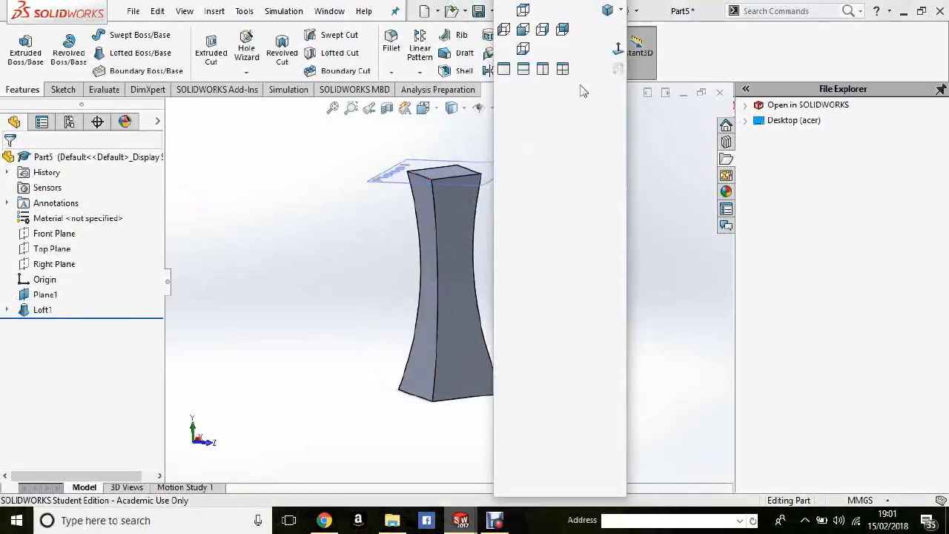
pyautogui.click(616, 56)
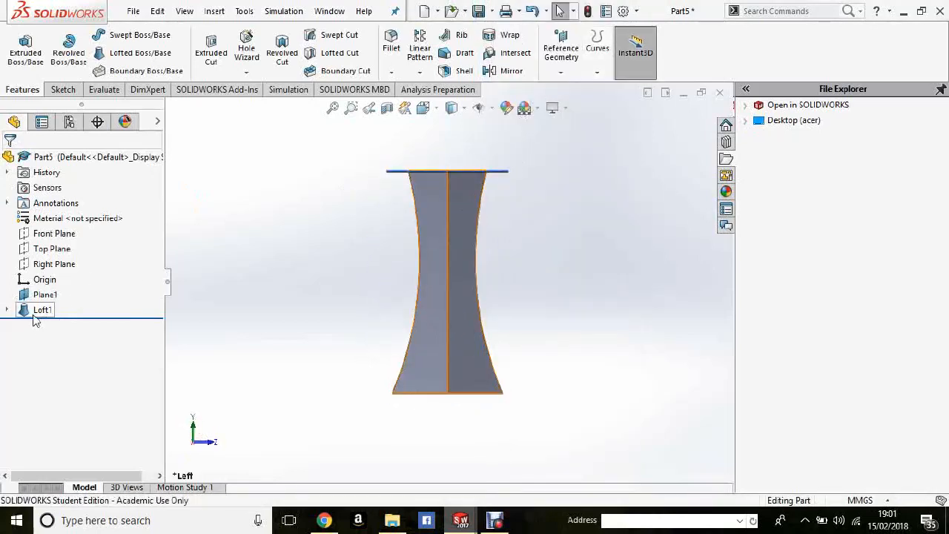
pyautogui.click(33, 315)
pyautogui.click(36, 315)
pyautogui.click(36, 315)
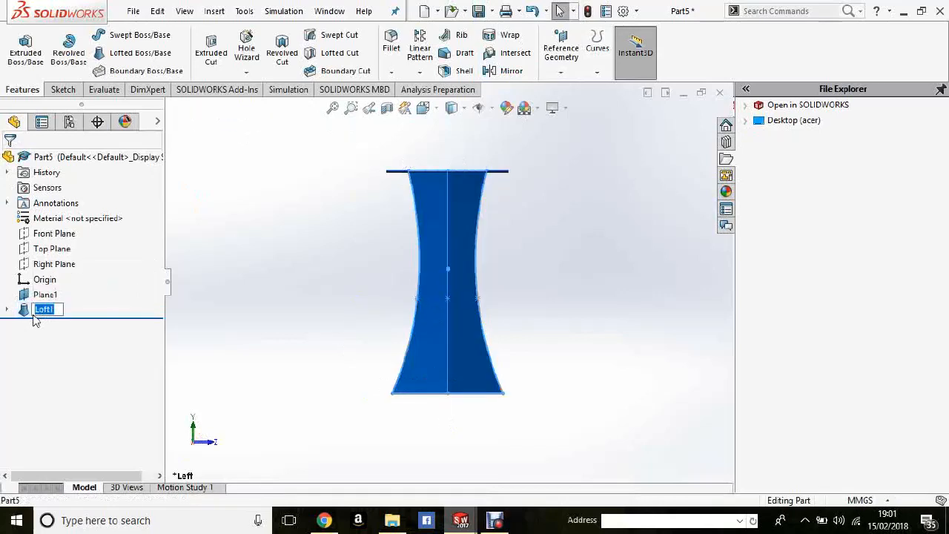
pyautogui.press('BackSpace')
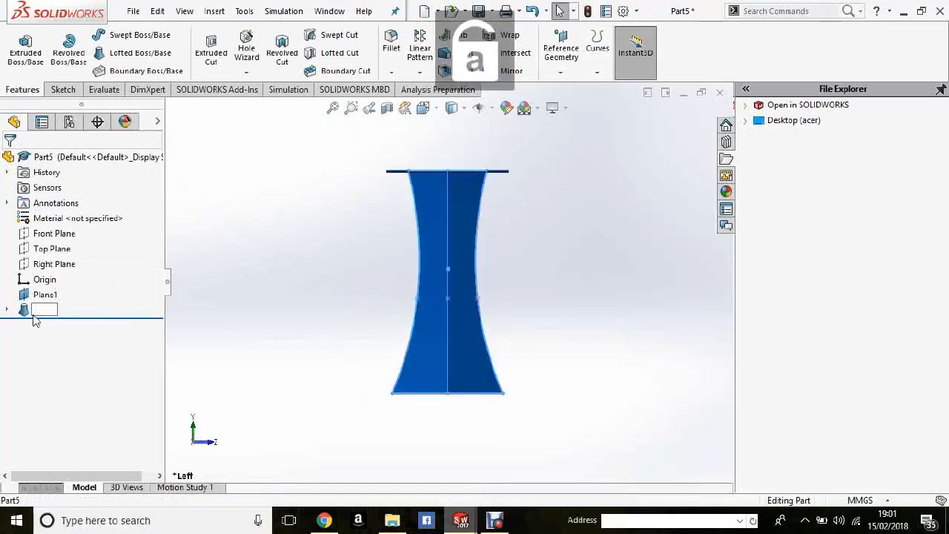
pyautogui.press('BackSpace')
pyautogui.press('BackSpace')
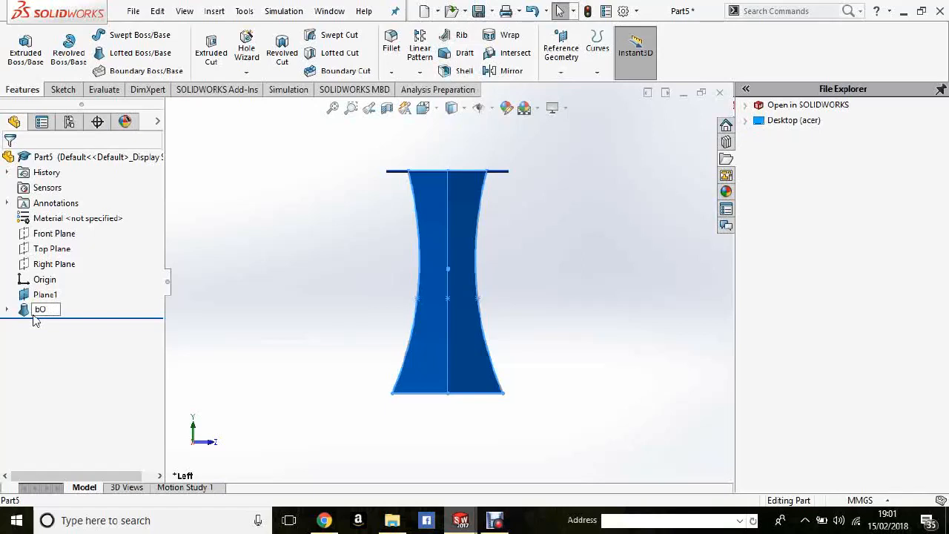
pyautogui.press('capslock')
pyautogui.write('Bottle loft')
pyautogui.press('Return')
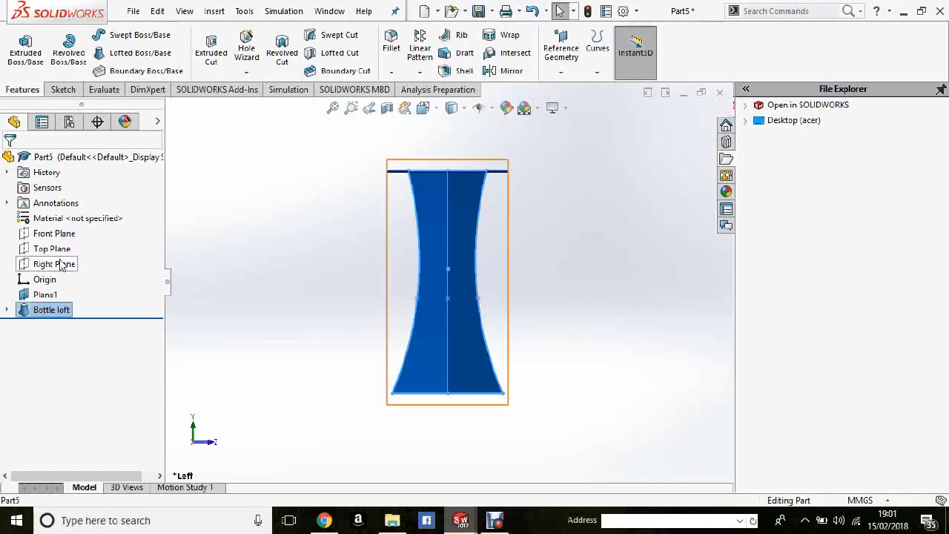
pyautogui.click(353, 253)
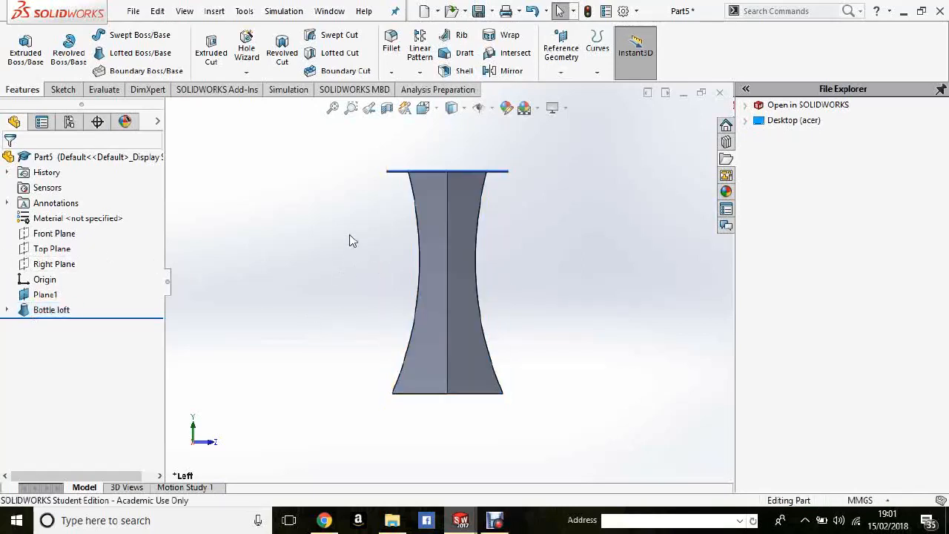
# Start a Flex feature with the bottle loft body as its input
pyautogui.moveTo(349, 240); pyautogui.dragTo(385, 260, button='middle')
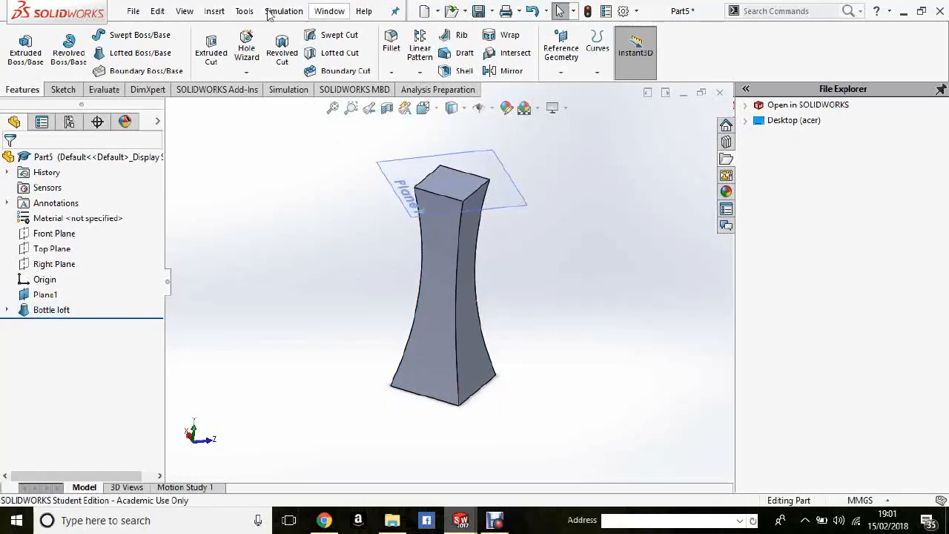
pyautogui.click(214, 11)
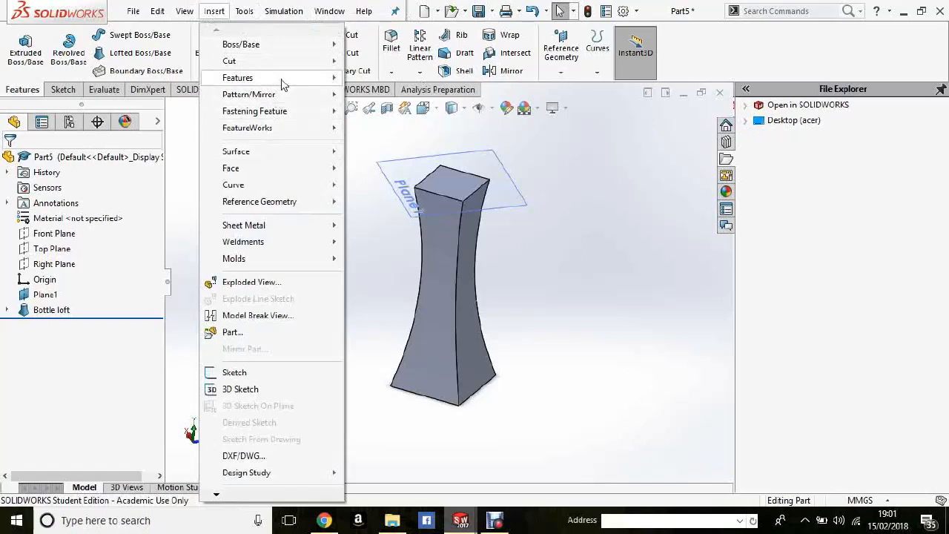
pyautogui.moveTo(282, 82)
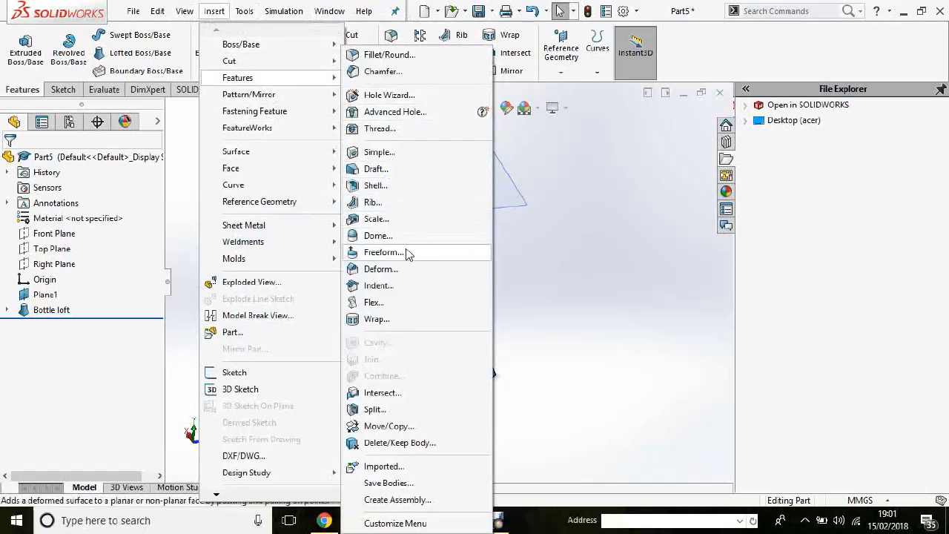
pyautogui.click(398, 302)
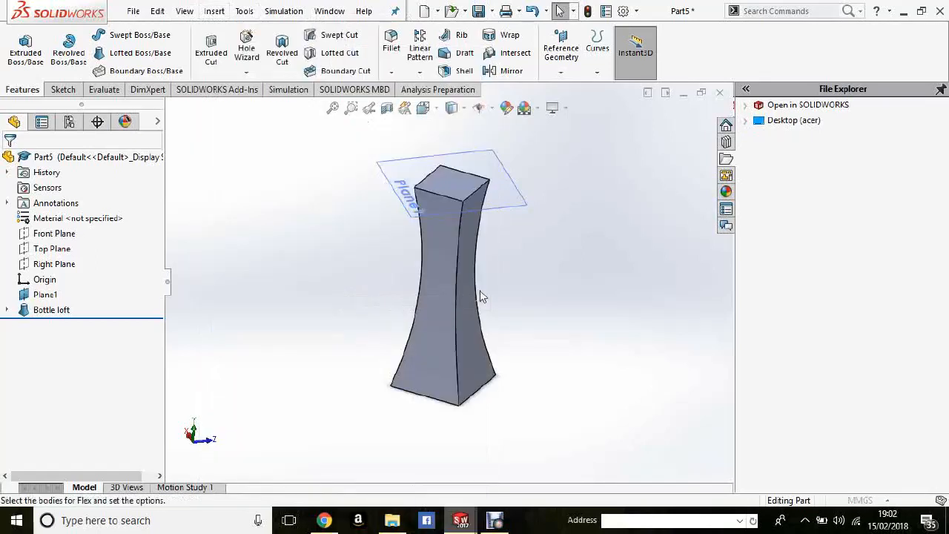
pyautogui.moveTo(509, 278); pyautogui.dragTo(476, 290, button='middle')
pyautogui.scroll(1, 474, 280)
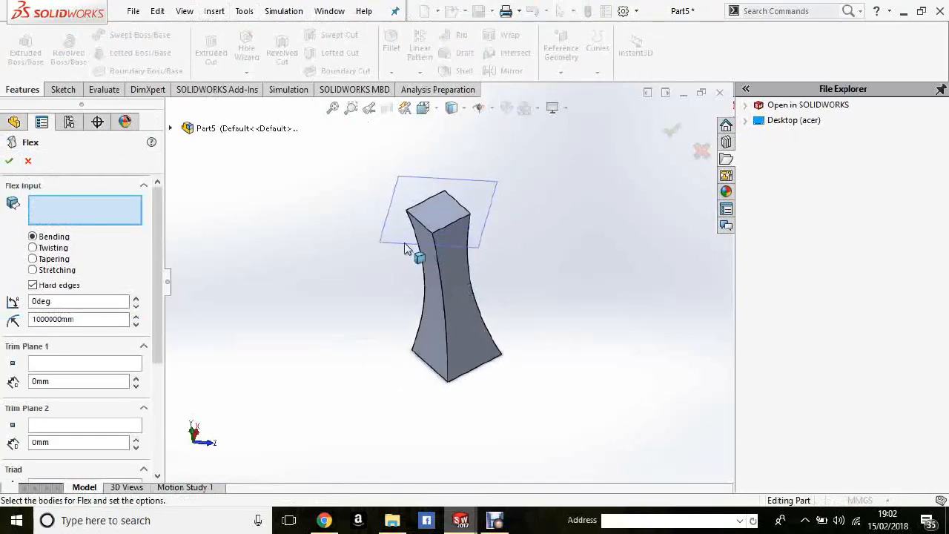
pyautogui.moveTo(352, 156); pyautogui.dragTo(594, 408)
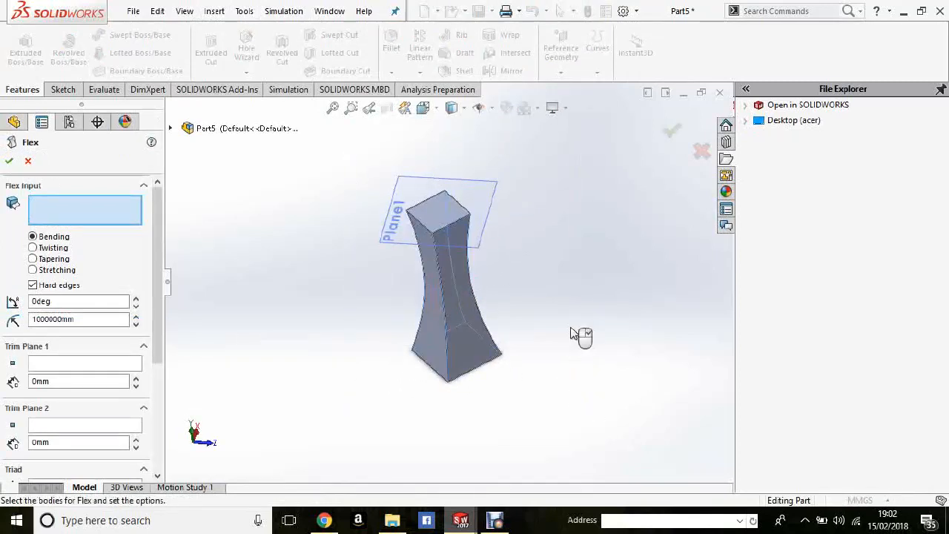
pyautogui.moveTo(541, 313); pyautogui.dragTo(476, 331, button='middle')
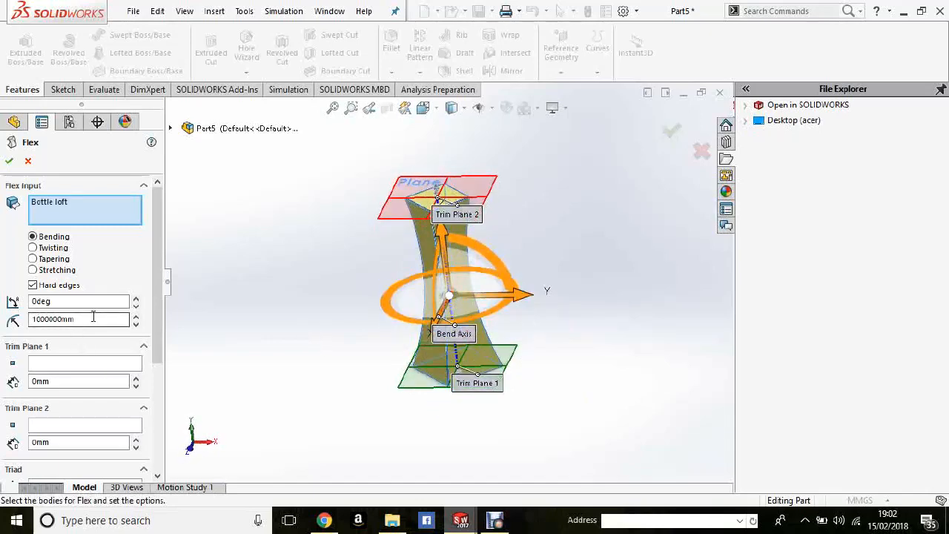
# Try bending the bottle loft up to 16 degrees, and reset the bend angle to 0 degrees
pyautogui.click(136, 298)
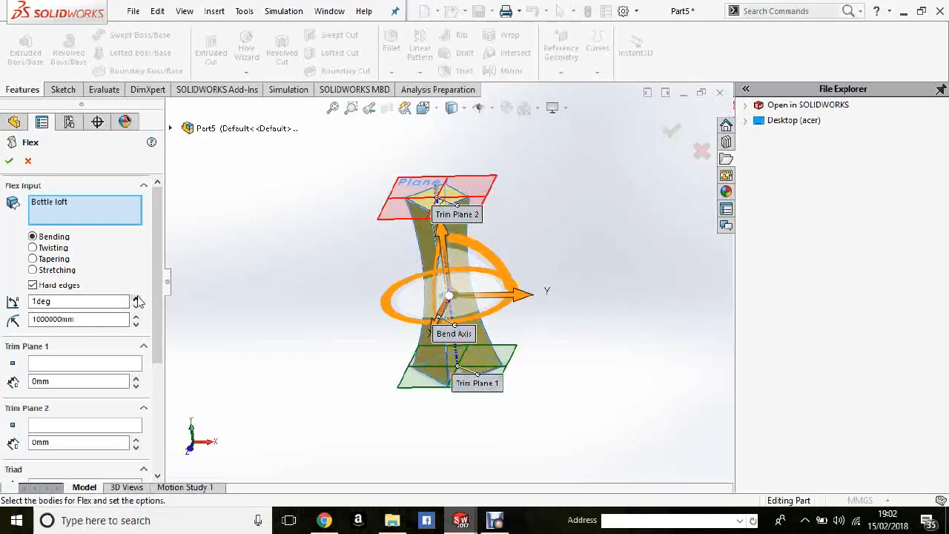
pyautogui.click(136, 297)
pyautogui.click(137, 298)
pyautogui.click(136, 297)
pyautogui.click(137, 298)
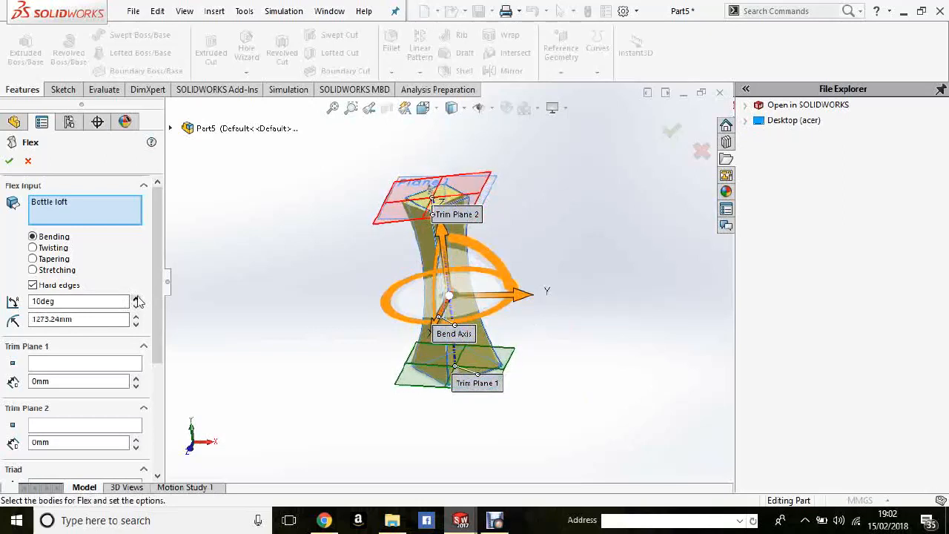
pyautogui.click(136, 297)
pyautogui.click(137, 298)
pyautogui.click(137, 298)
pyautogui.click(137, 298)
pyautogui.click(136, 297)
pyautogui.click(136, 297)
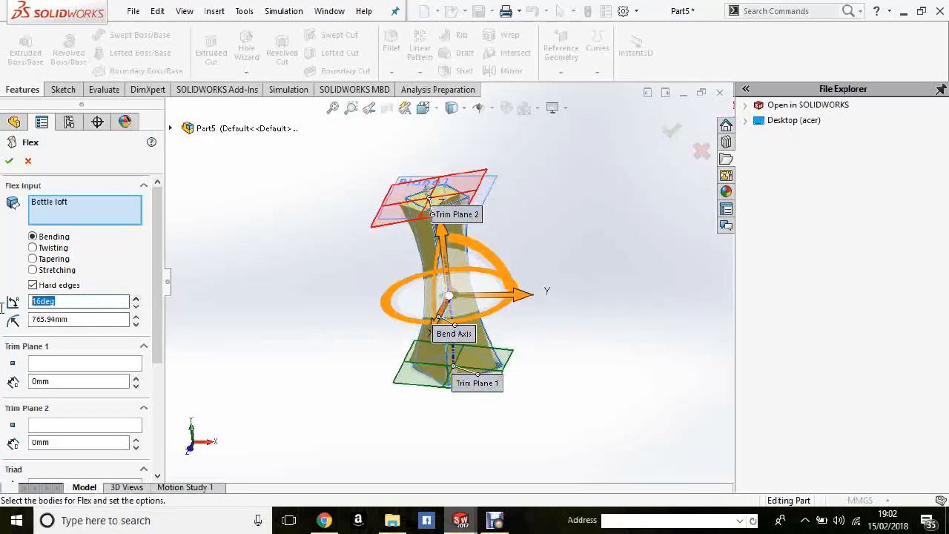
pyautogui.press('Return')
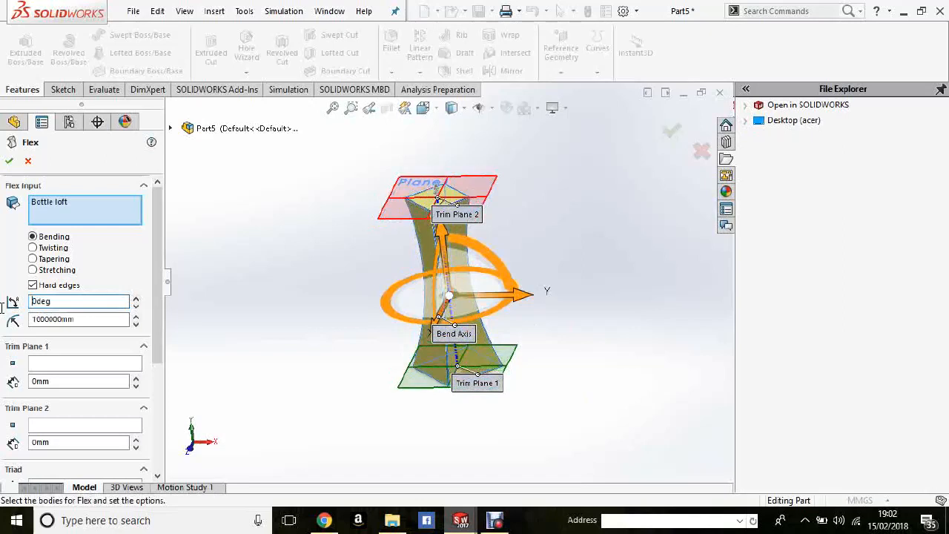
# Switch the flex type to Twisting and set the twist angle to 180 degrees
pyautogui.click(33, 248)
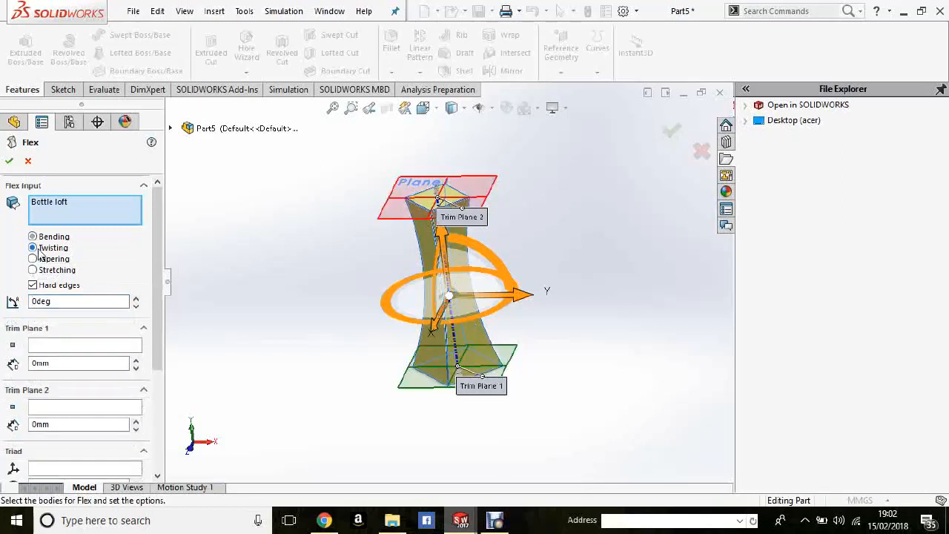
pyautogui.click(136, 299)
pyautogui.click(136, 299)
pyautogui.click(136, 299)
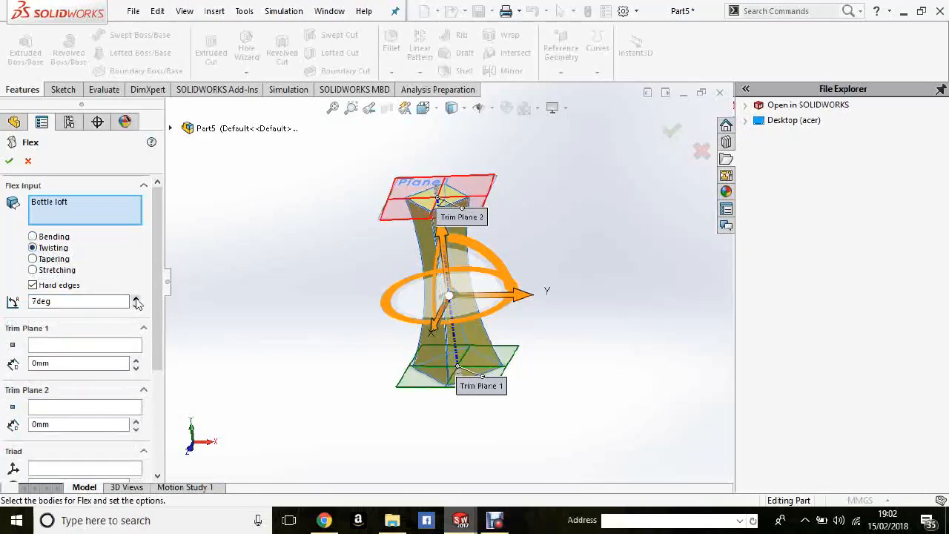
pyautogui.click(136, 299)
pyautogui.click(136, 299)
pyautogui.click(136, 299)
pyautogui.click(136, 299)
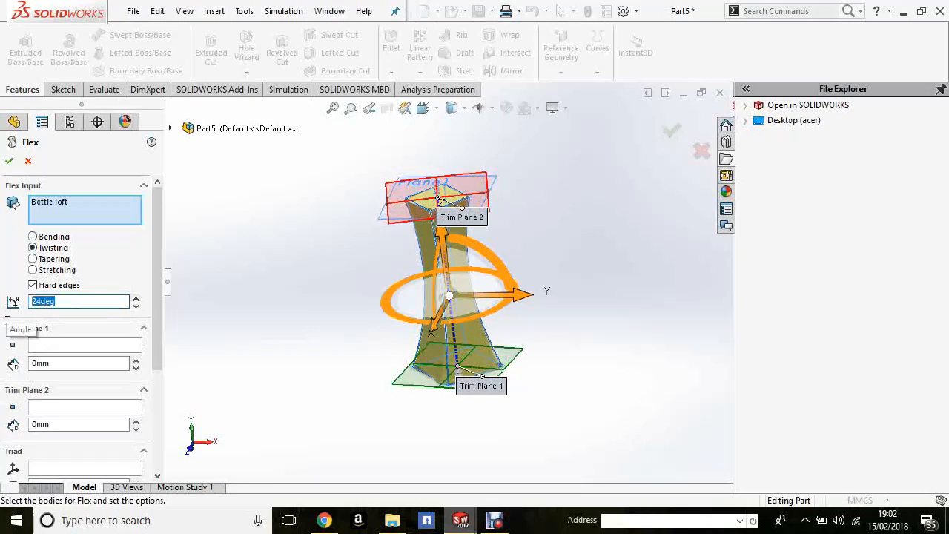
pyautogui.press('Return')
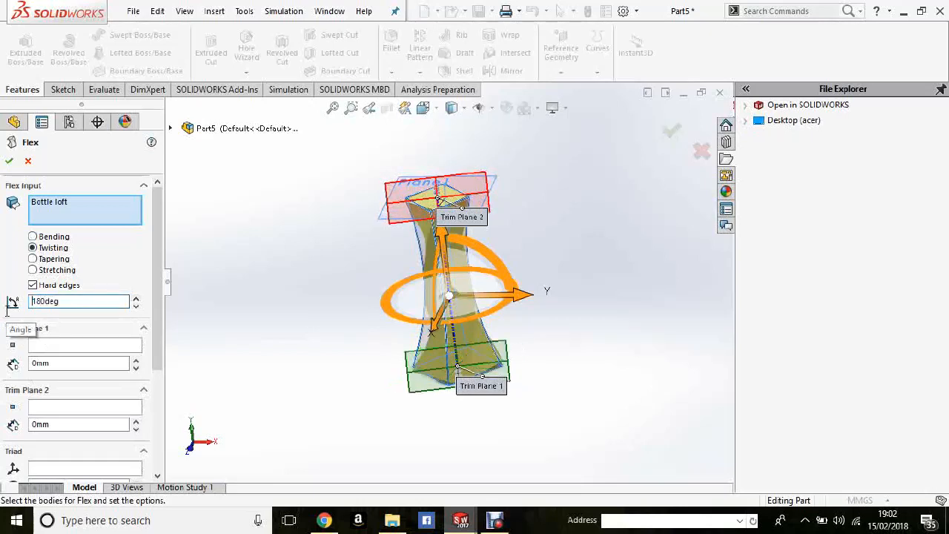
pyautogui.moveTo(577, 359); pyautogui.dragTo(593, 315, button='middle')
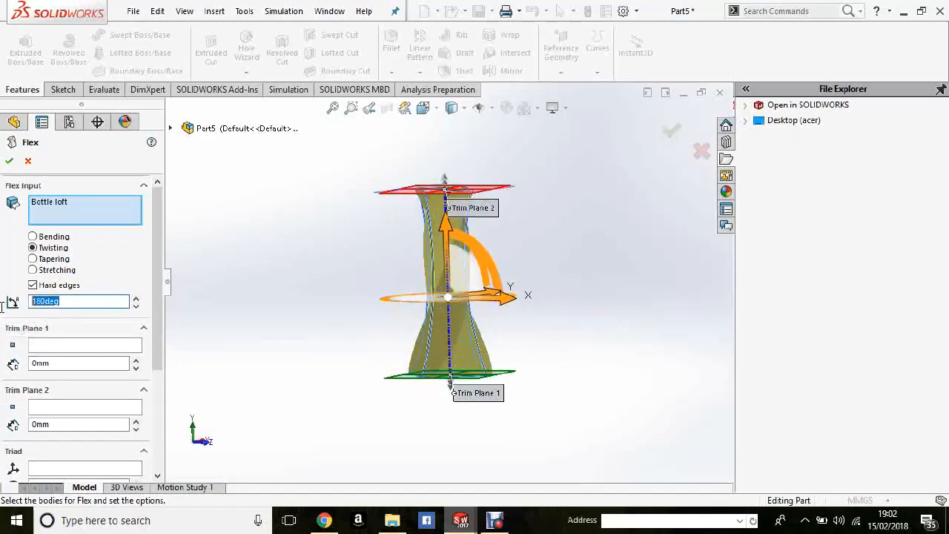
# Try twist angles of 90 and 270 degrees on the bottle loft
pyautogui.press('Return')
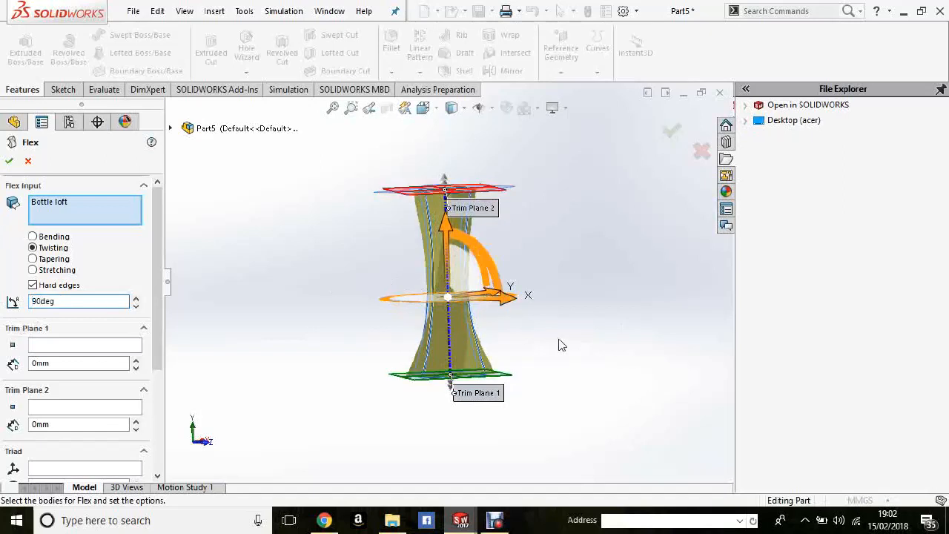
pyautogui.moveTo(561, 345); pyautogui.dragTo(638, 363, button='middle')
pyautogui.moveTo(121, 301); pyautogui.dragTo(16, 301)
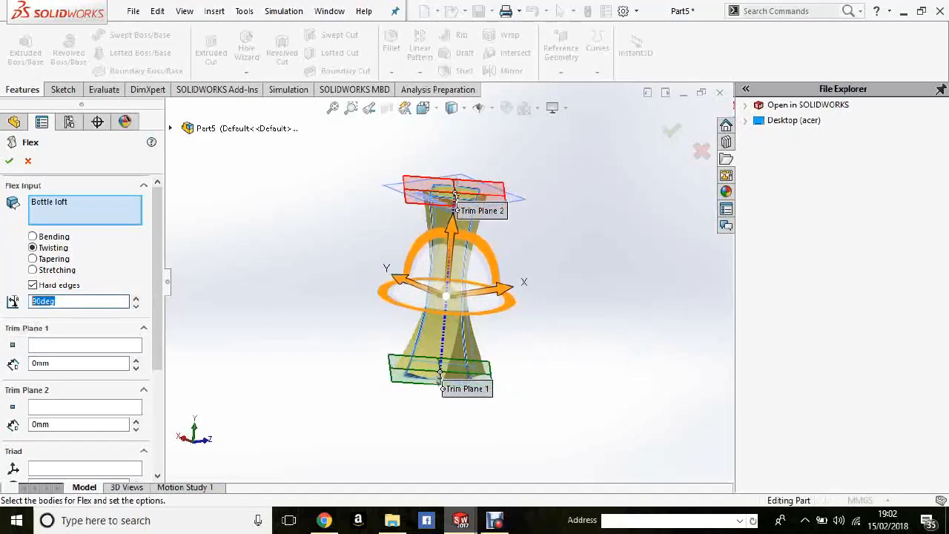
pyautogui.press('Return')
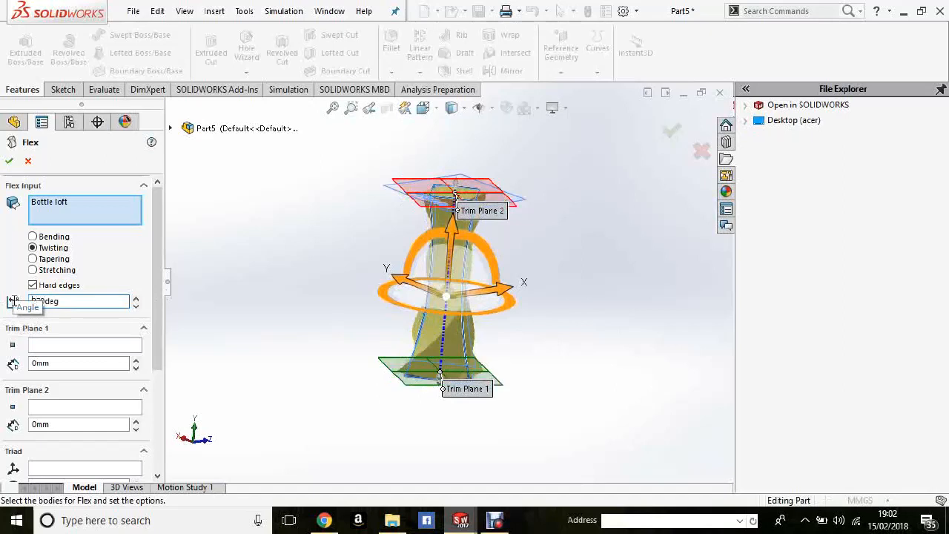
pyautogui.moveTo(501, 328); pyautogui.dragTo(492, 325, button='middle')
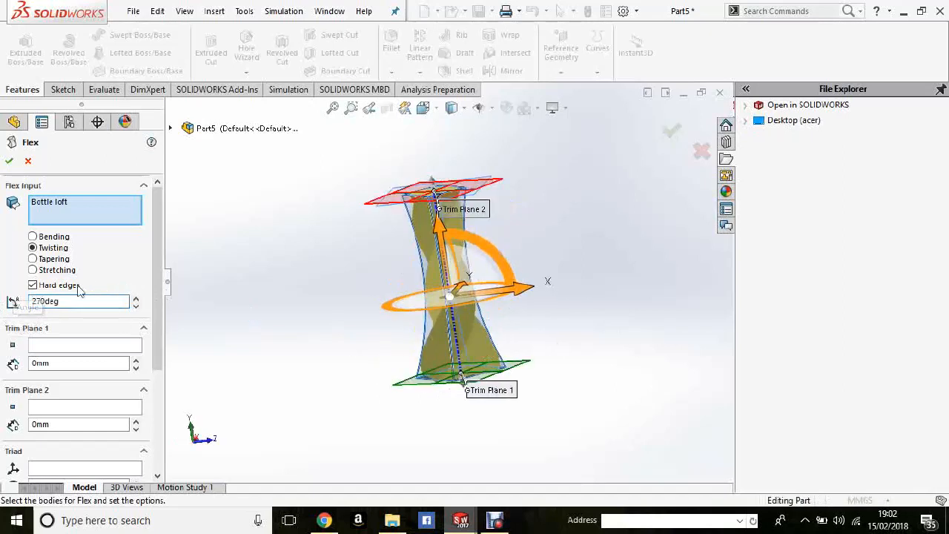
# Set the twist angle to 180 degrees and accept the Flex feature
pyautogui.moveTo(87, 301); pyautogui.dragTo(15, 302)
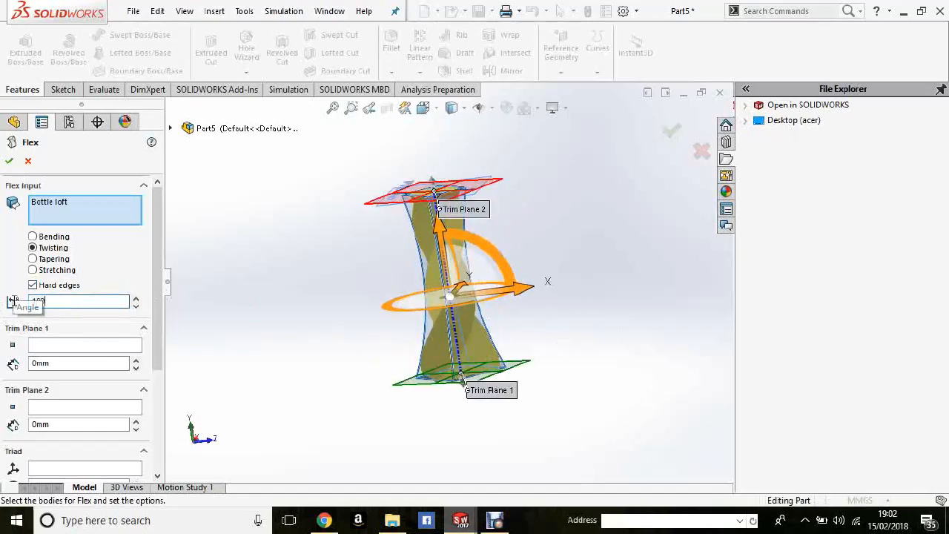
pyautogui.press('Return')
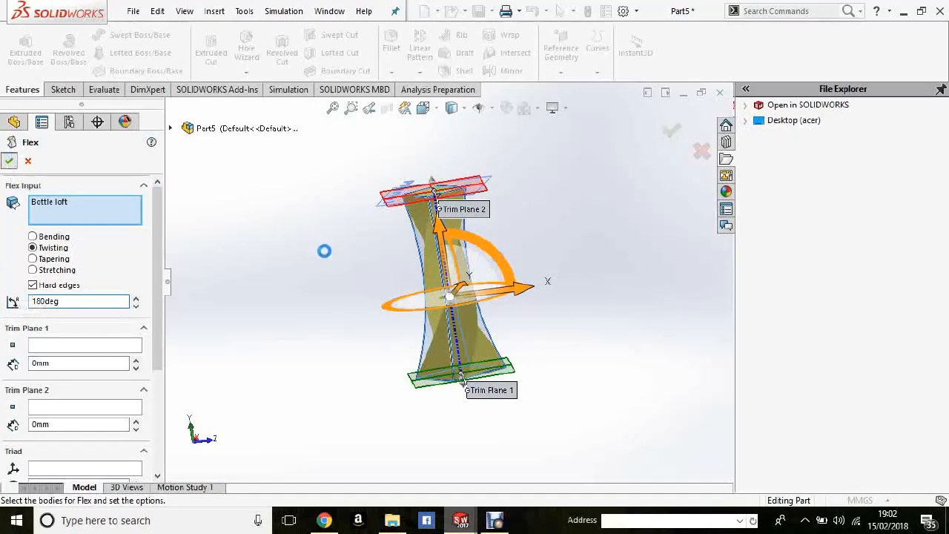
pyautogui.press('Return')
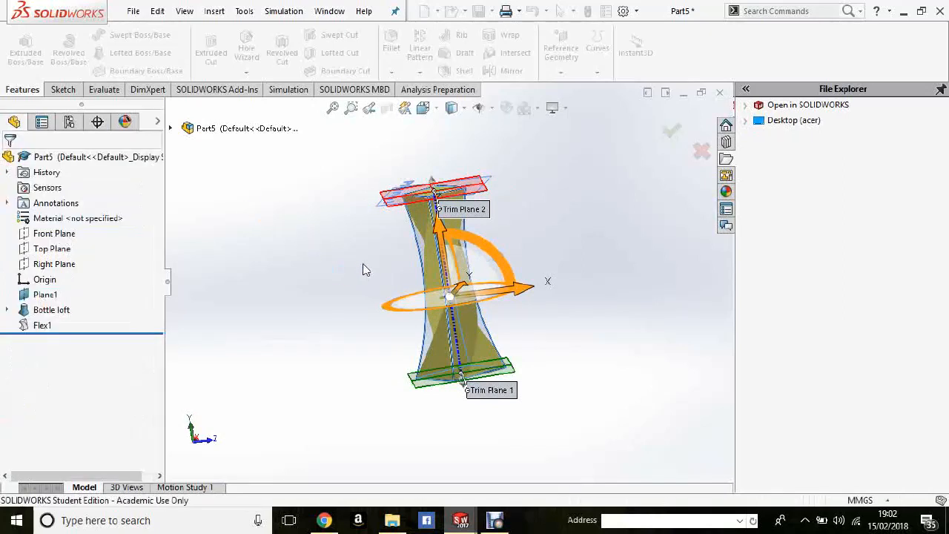
# Rename the flex feature as "Twist in bottle"
pyautogui.moveTo(367, 272)
pyautogui.mouseDown(button='middle')
pyautogui.moveTo(497, 393)
pyautogui.moveTo(473, 271)
pyautogui.moveTo(504, 282)
pyautogui.moveTo(407, 195)
pyautogui.moveTo(333, 327)
pyautogui.moveTo(377, 318)
pyautogui.moveTo(364, 274)
pyautogui.mouseUp(button='middle')
pyautogui.click(43, 327)
pyautogui.click(43, 327)
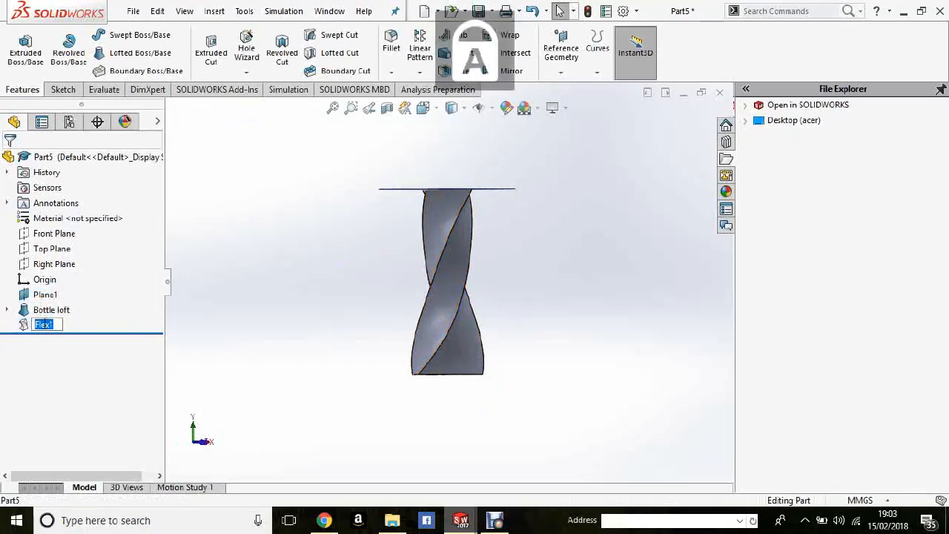
pyautogui.write('Taist in')
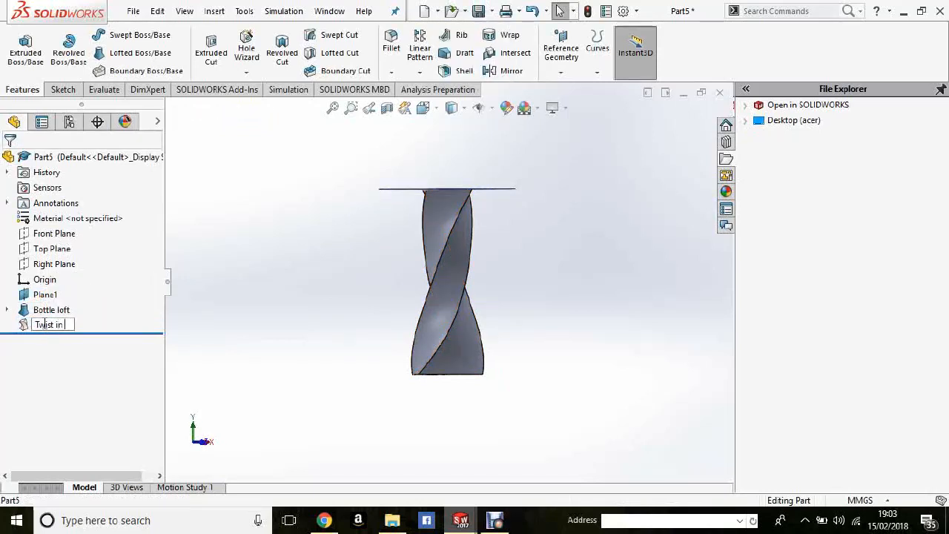
pyautogui.write(' bottle')
pyautogui.press('Return')
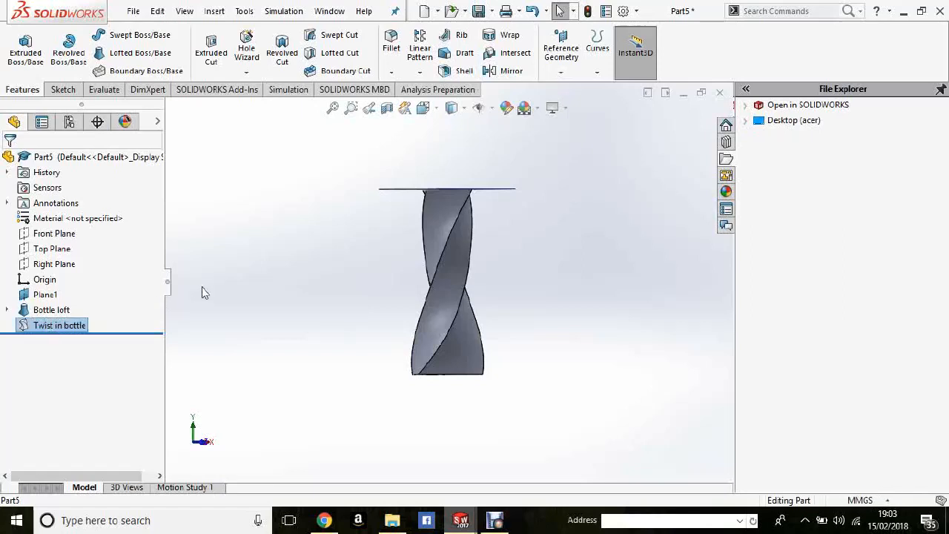
pyautogui.click(282, 267)
# Start a fillet and select the four long twisted edges along the bottle's sides
pyautogui.moveTo(504, 295); pyautogui.dragTo(487, 320, button='middle')
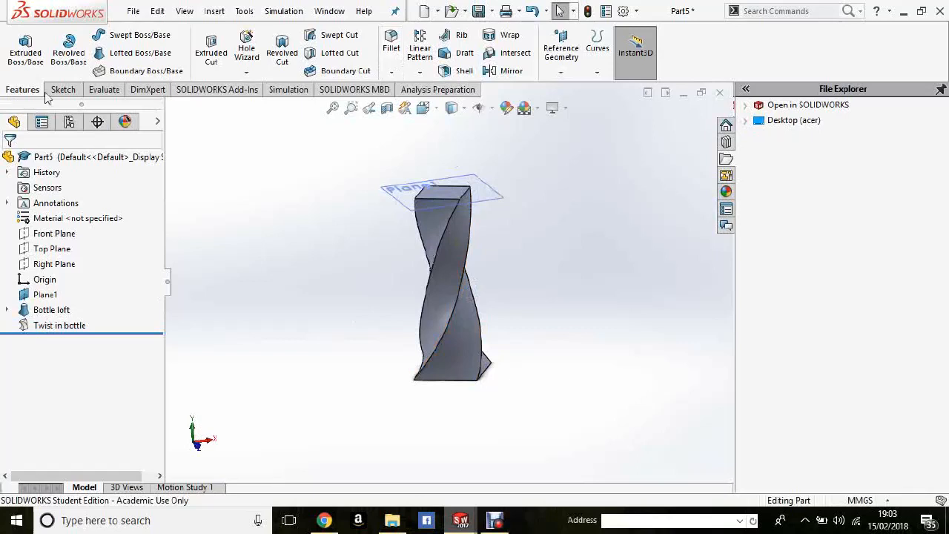
pyautogui.click(393, 62)
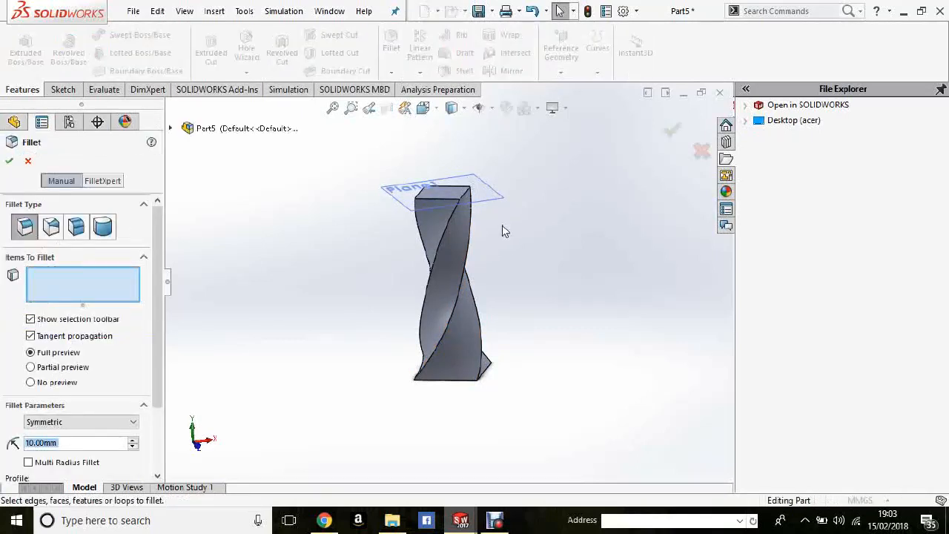
pyautogui.click(423, 234)
pyautogui.click(469, 255)
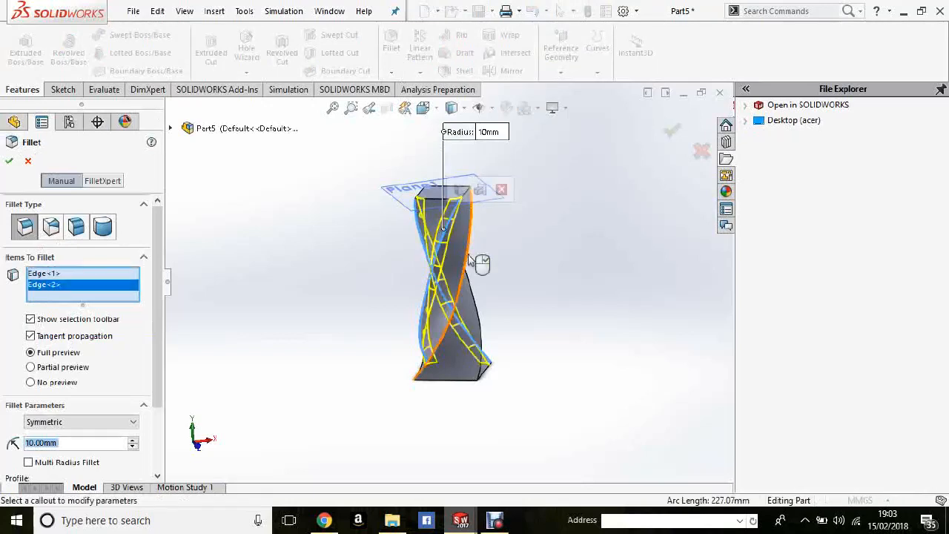
pyautogui.click(493, 340)
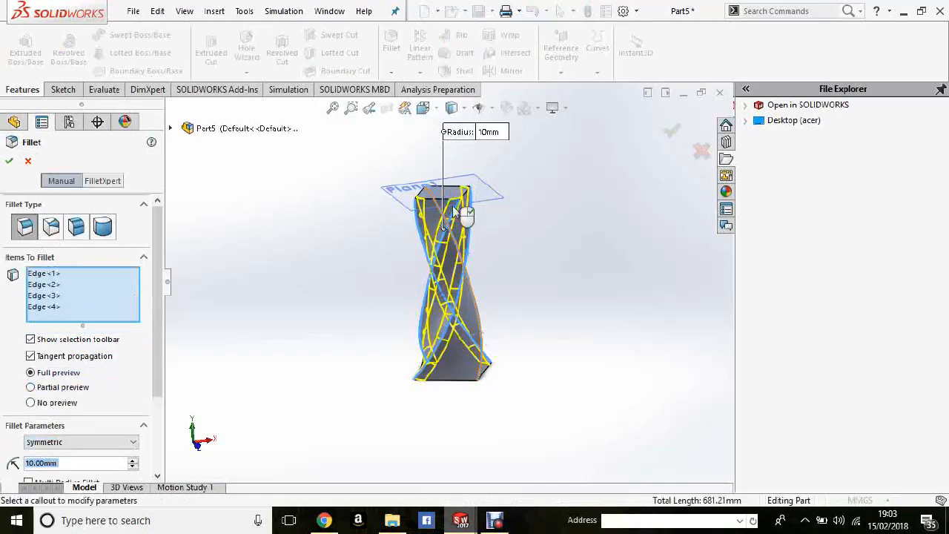
# Add the four edges of the bottle's top face to the fillet selection
pyautogui.scroll(-5, 444, 227)
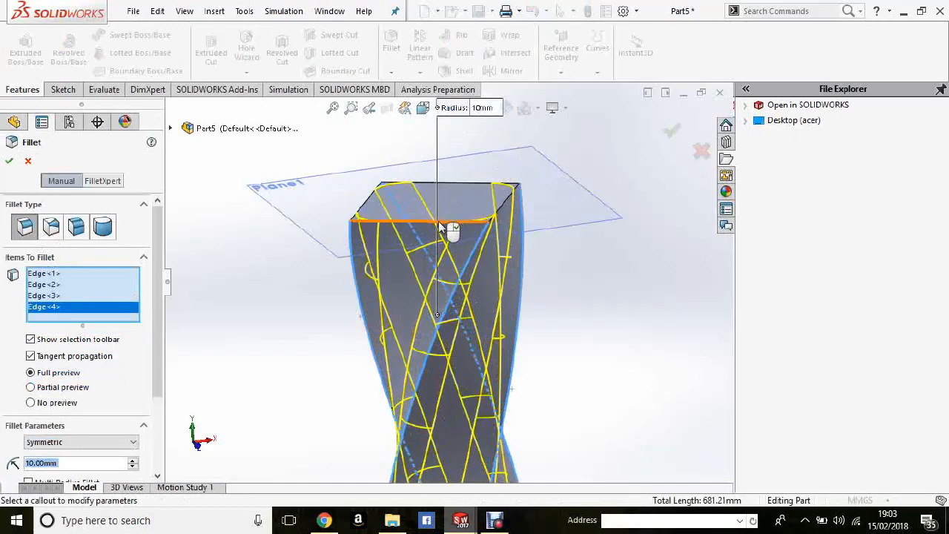
pyautogui.click(450, 221)
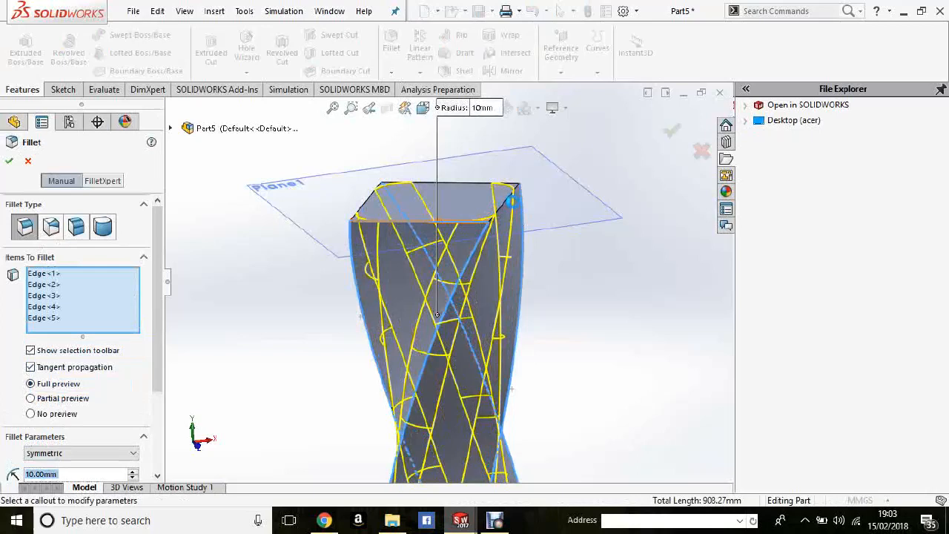
pyautogui.click(506, 202)
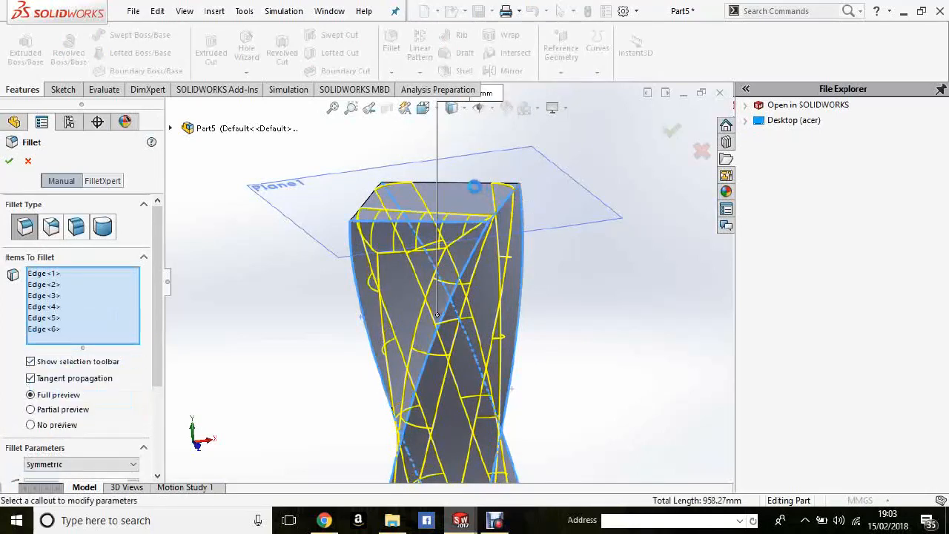
pyautogui.click(424, 191)
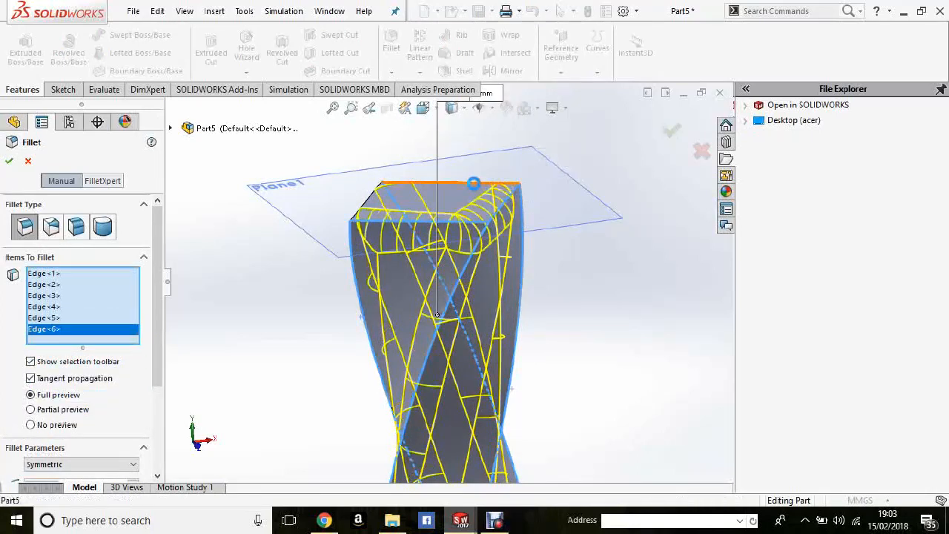
pyautogui.click(368, 201)
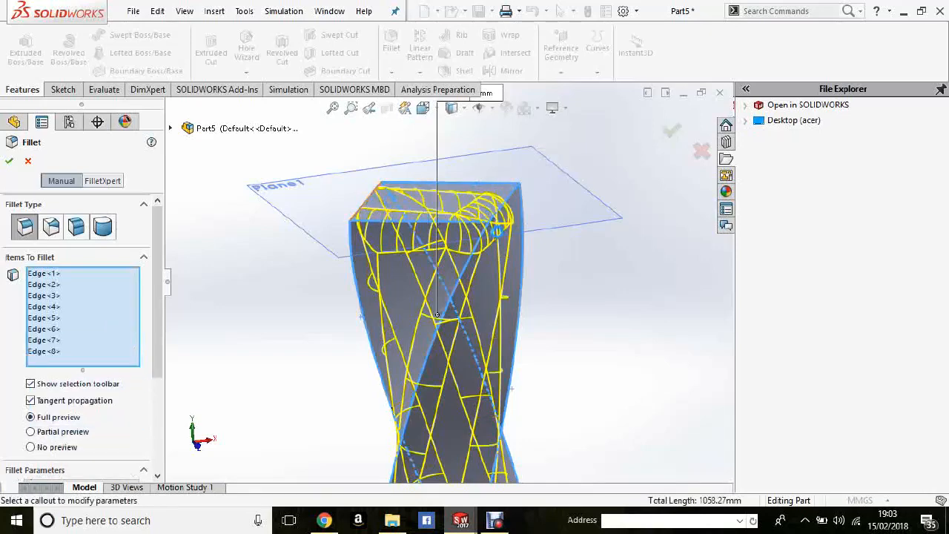
# Add the four edges around the bottle's base to the fillet selection
pyautogui.scroll(3, 488, 248)
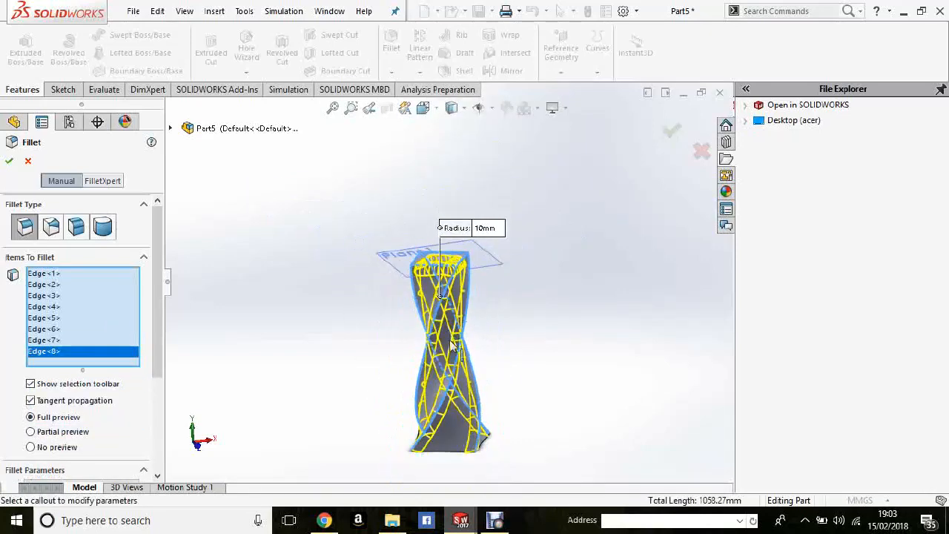
pyautogui.scroll(-4, 459, 417)
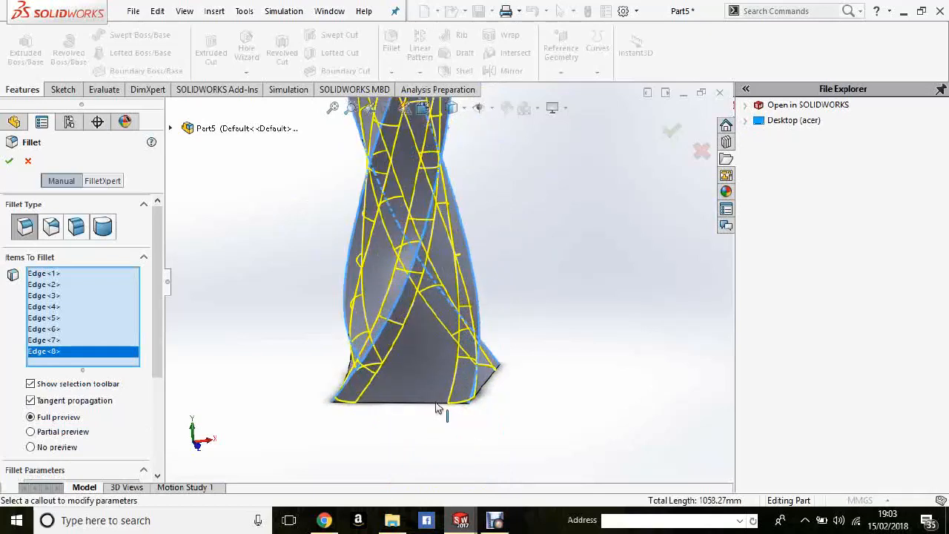
pyautogui.click(437, 407)
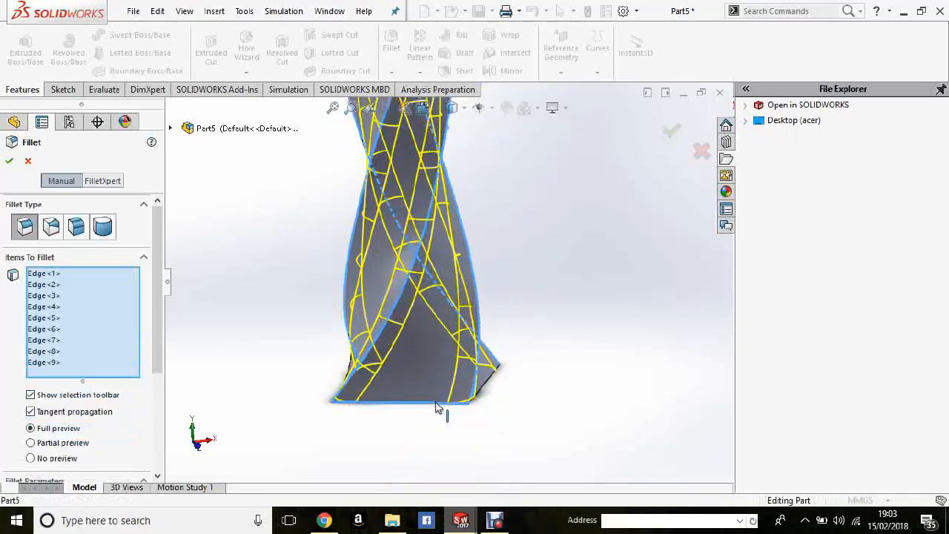
pyautogui.click(490, 385)
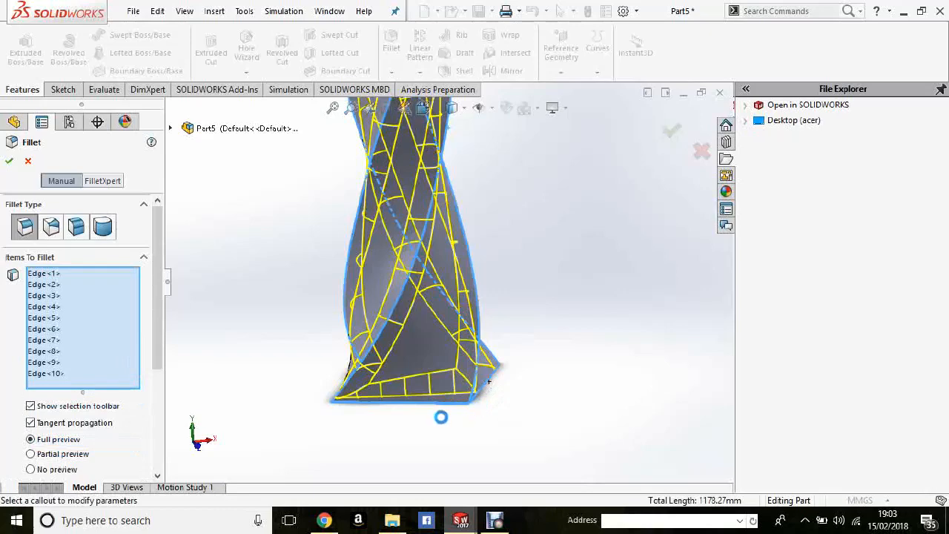
pyautogui.moveTo(487, 418); pyautogui.dragTo(371, 410, button='middle')
pyautogui.click(376, 397)
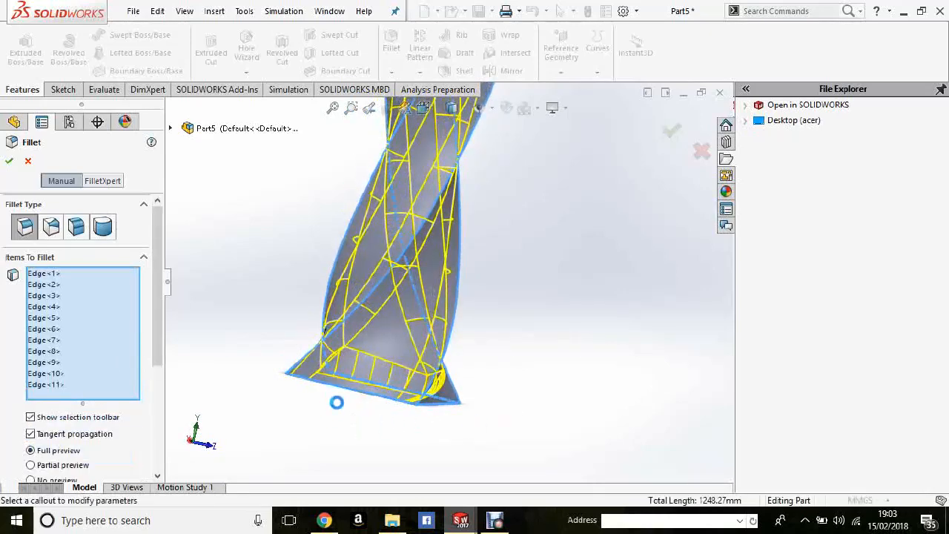
pyautogui.moveTo(360, 411); pyautogui.dragTo(331, 394, button='middle')
pyautogui.click(306, 382)
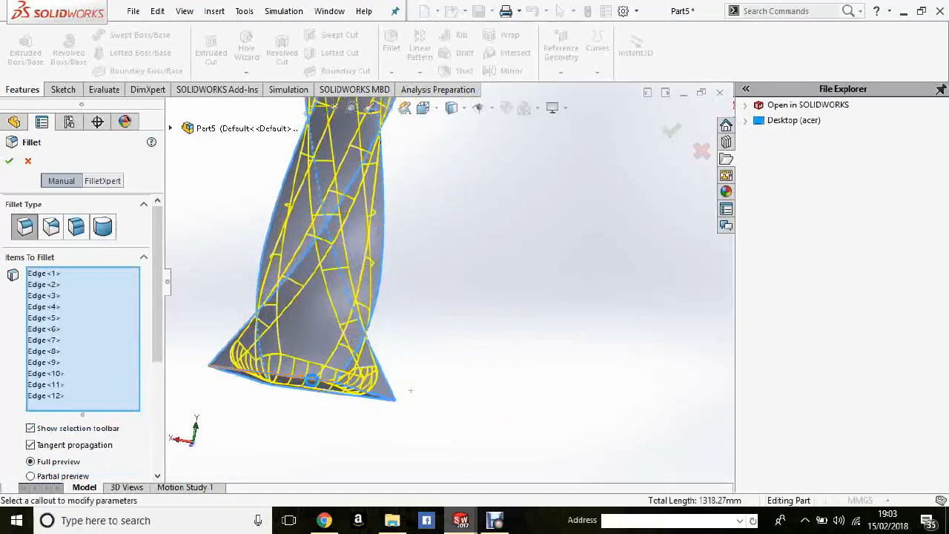
# Set the fillet radius to 5 mm and apply the symmetric fillet to the selected edges
pyautogui.scroll(-5, 152, 415)
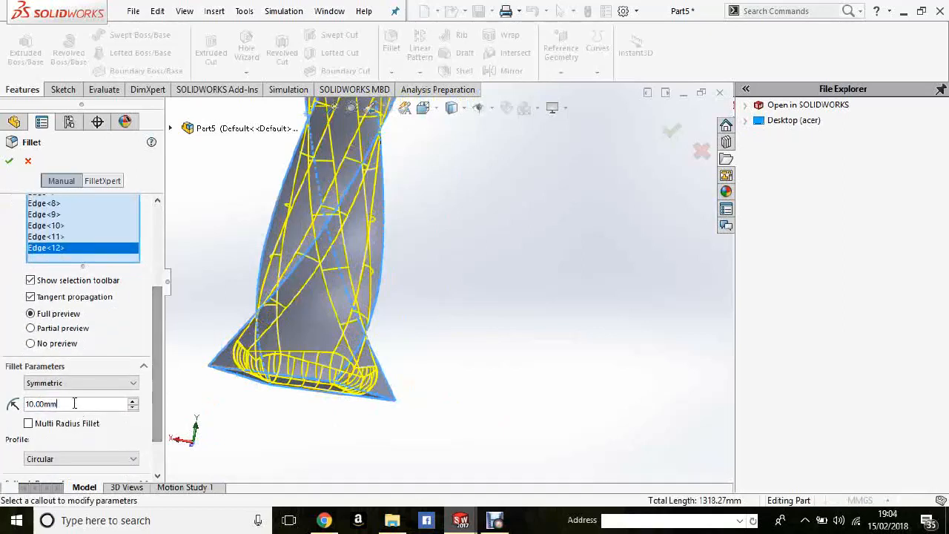
pyautogui.moveTo(75, 404); pyautogui.dragTo(20, 399)
pyautogui.write('5')
pyautogui.press('Return')
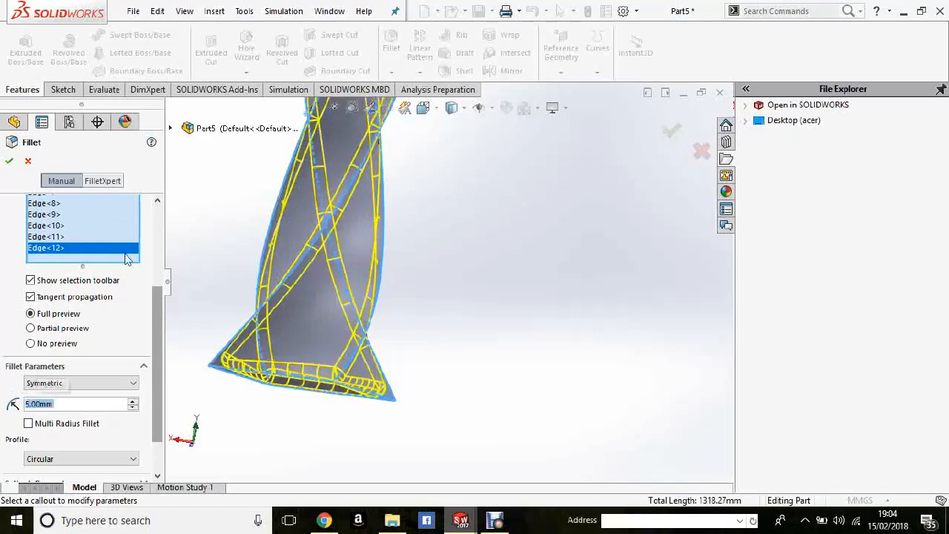
pyautogui.click(9, 161)
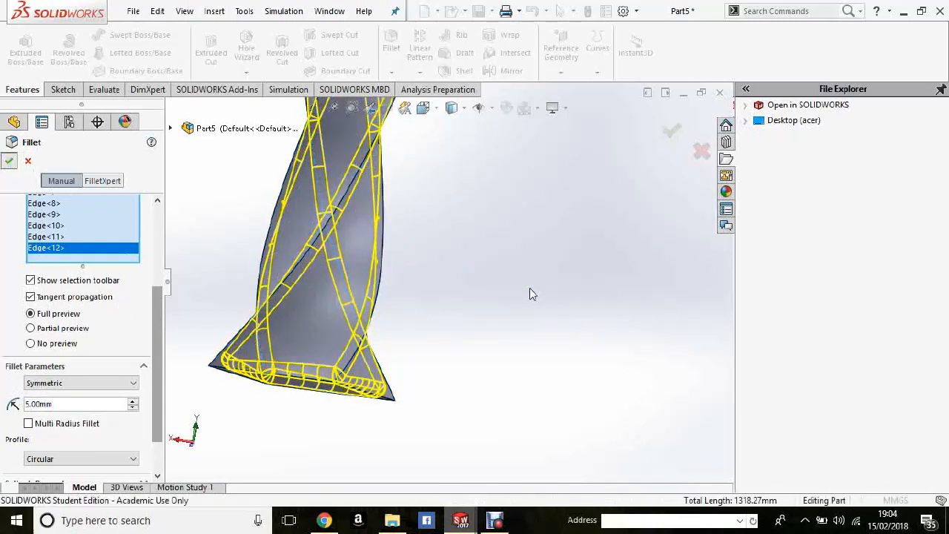
# Rename the fillet feature as "Bottle fillet"
pyautogui.scroll(-4, 509, 292)
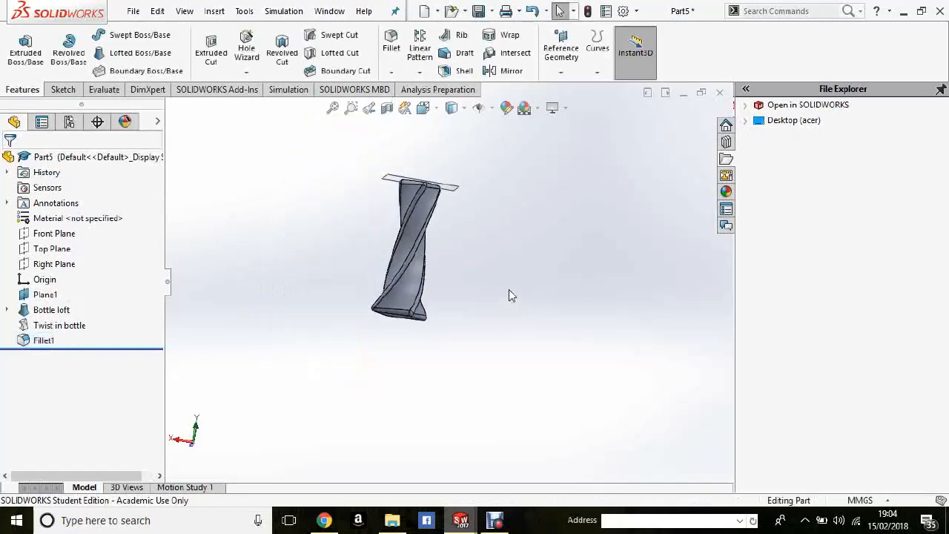
pyautogui.moveTo(477, 312); pyautogui.dragTo(449, 291, button='middle')
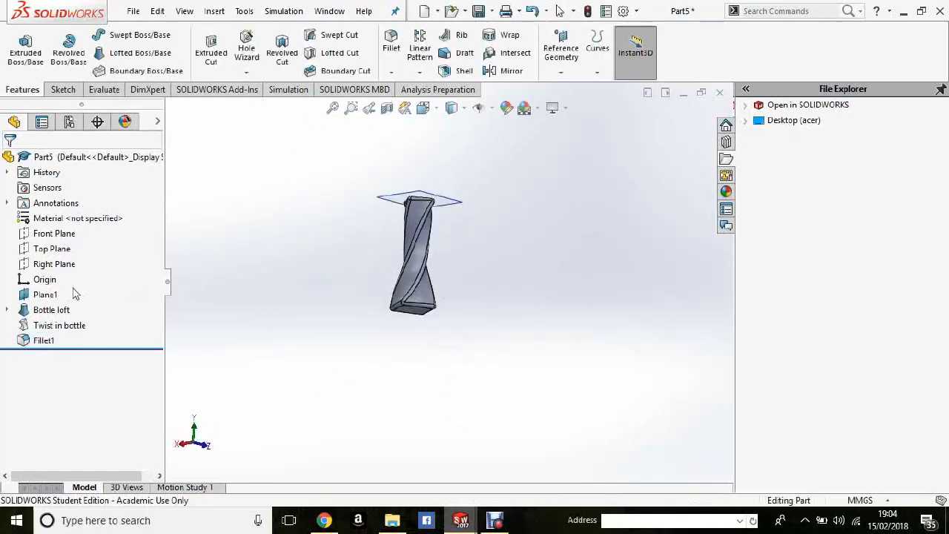
pyautogui.click(46, 341)
pyautogui.click(46, 342)
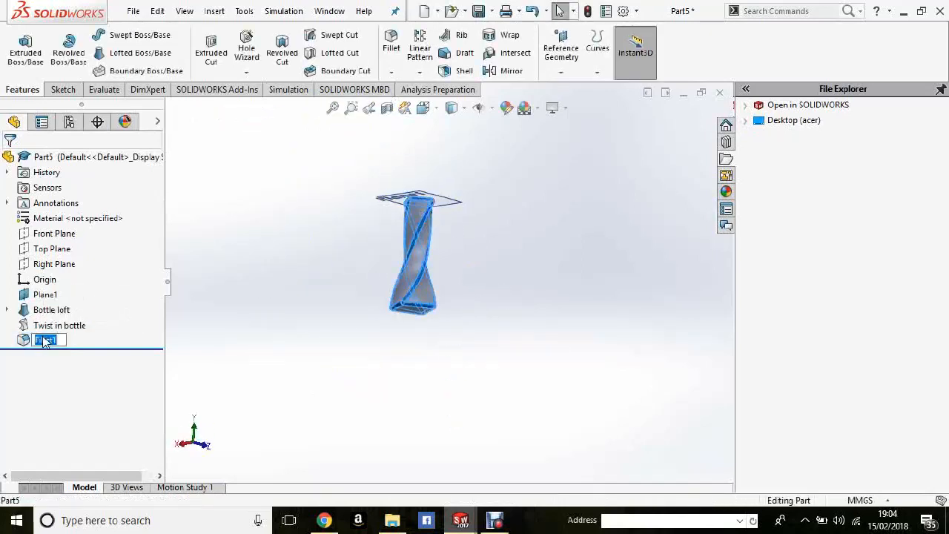
pyautogui.write('Ba')
pyautogui.write('ttle ')
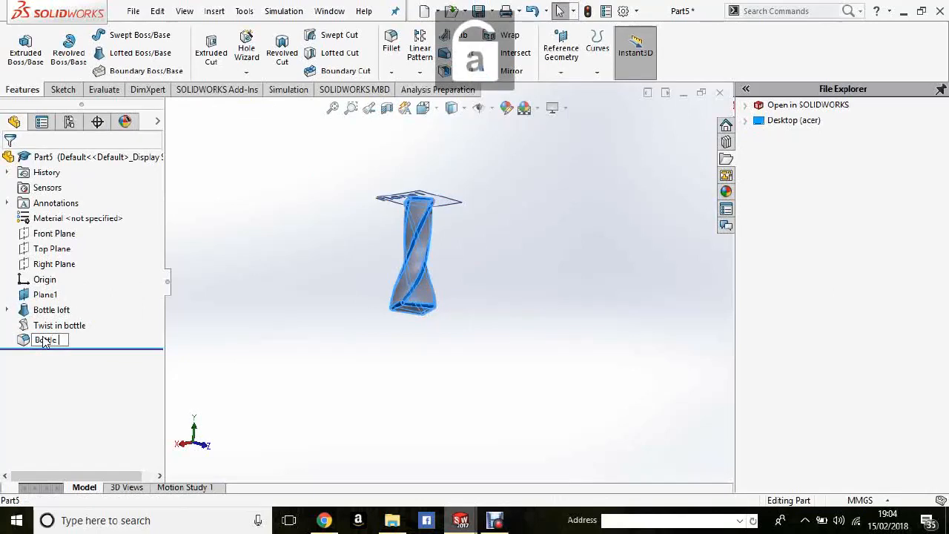
pyautogui.write('fillet')
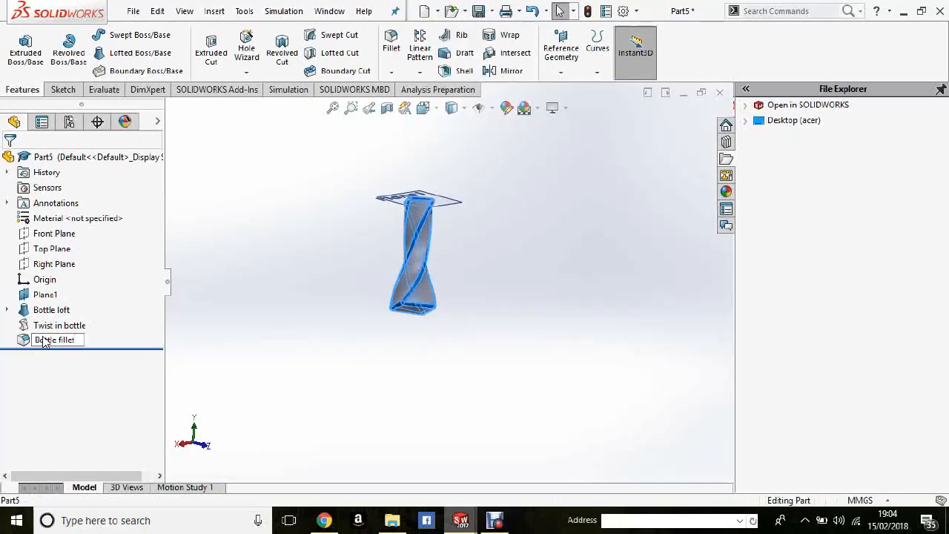
pyautogui.click(250, 330)
pyautogui.click(274, 300)
# Save the part in the Twisted bottle folder under the file name "Twistedbottle PARENT3"
pyautogui.moveTo(395, 245); pyautogui.dragTo(403, 236, button='middle')
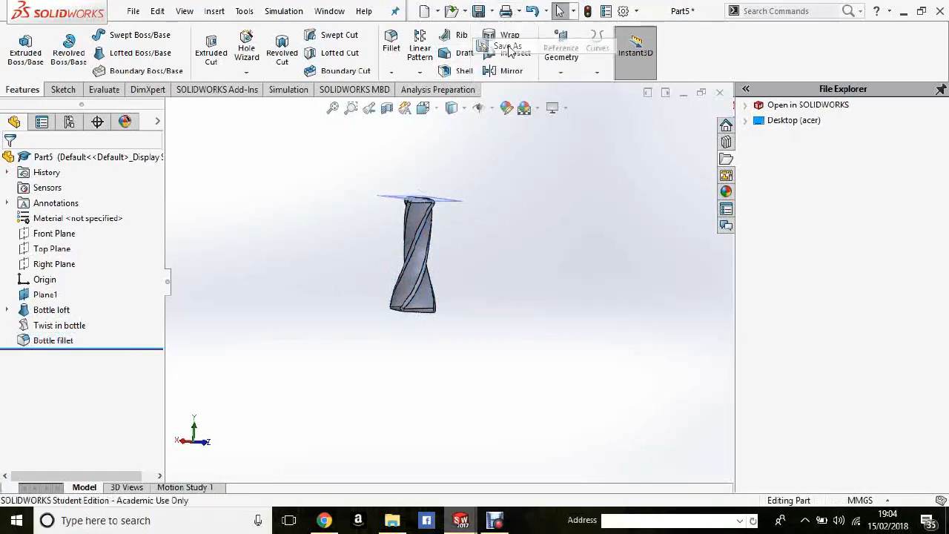
pyautogui.hotkey('ctrl', 's')
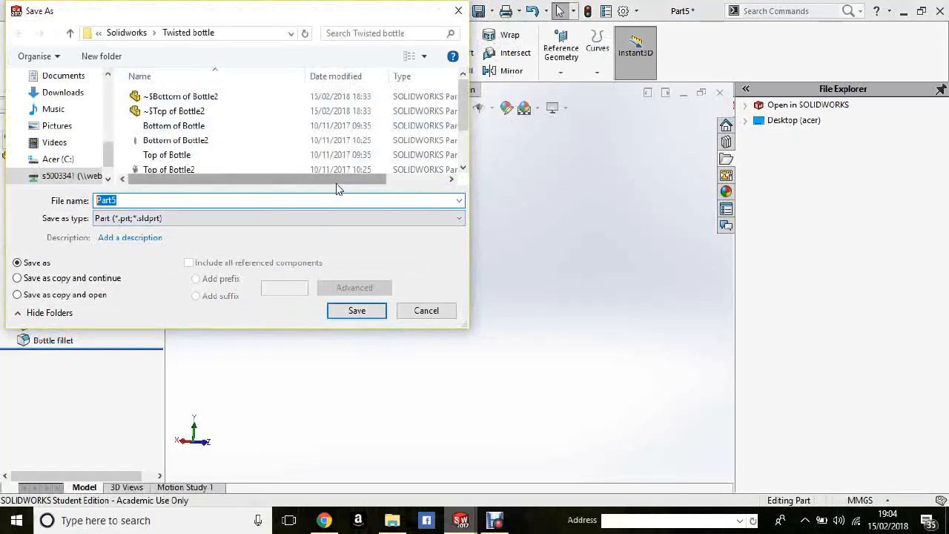
pyautogui.write('Twis')
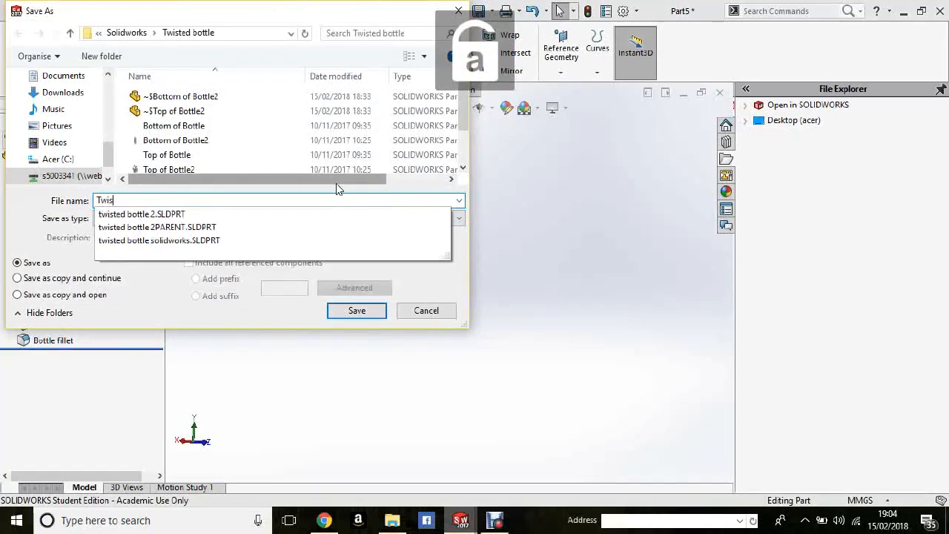
pyautogui.write('tedbo')
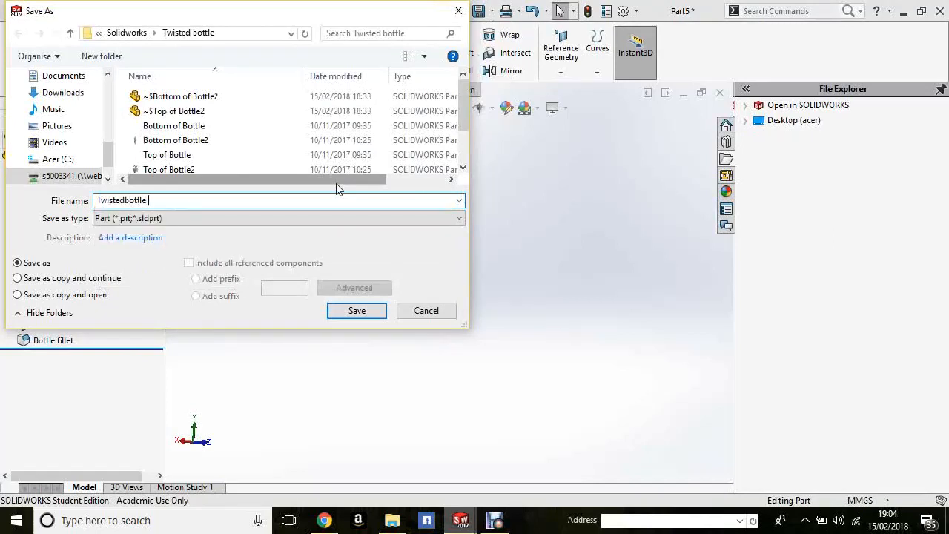
pyautogui.write('ttle')
pyautogui.press('capslock')
pyautogui.write('PARENT')
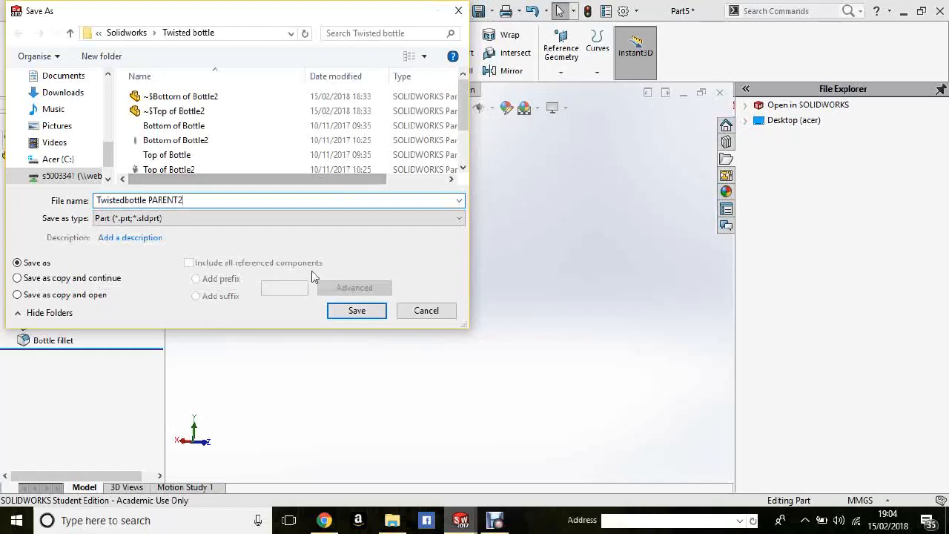
pyautogui.write('2')
pyautogui.press('BackSpace')
pyautogui.write('3')
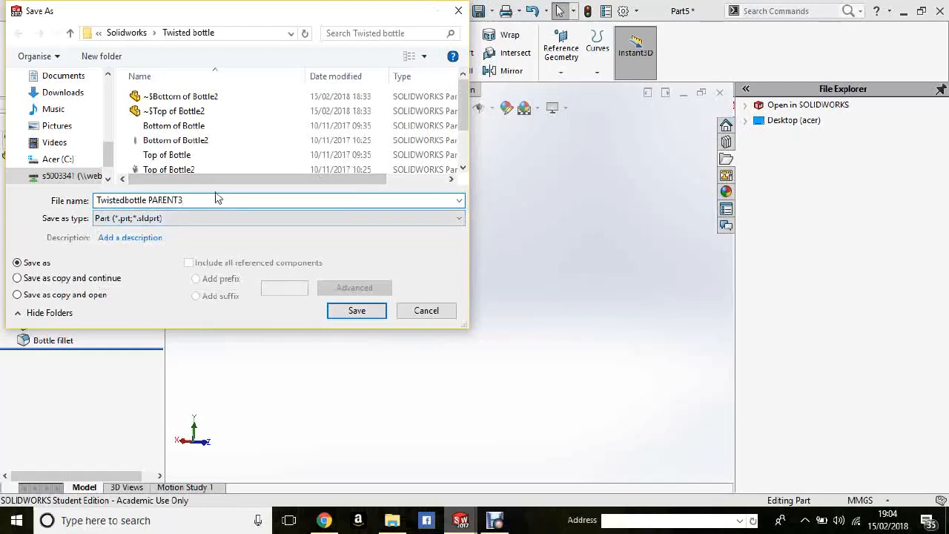
pyautogui.click(358, 312)
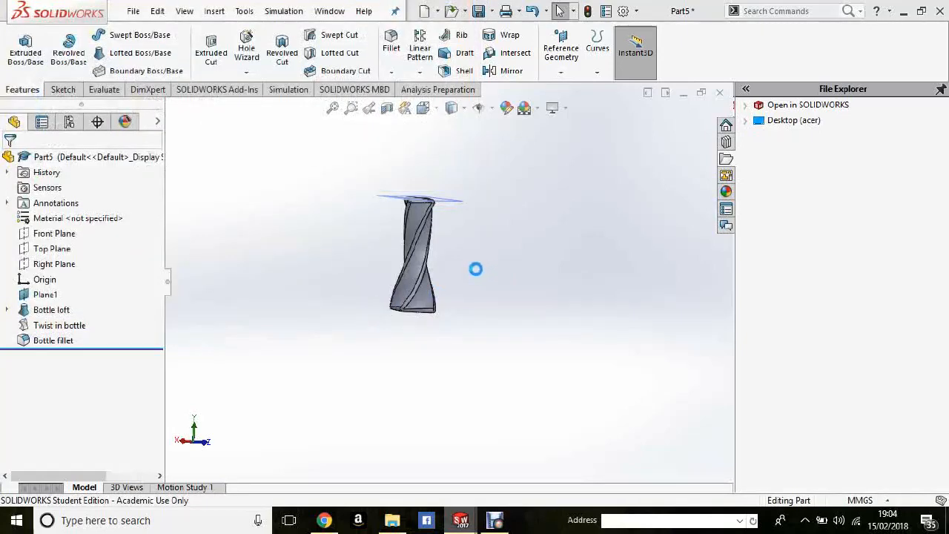
pyautogui.moveTo(465, 285); pyautogui.dragTo(453, 424, button='middle')
pyautogui.click(494, 520)
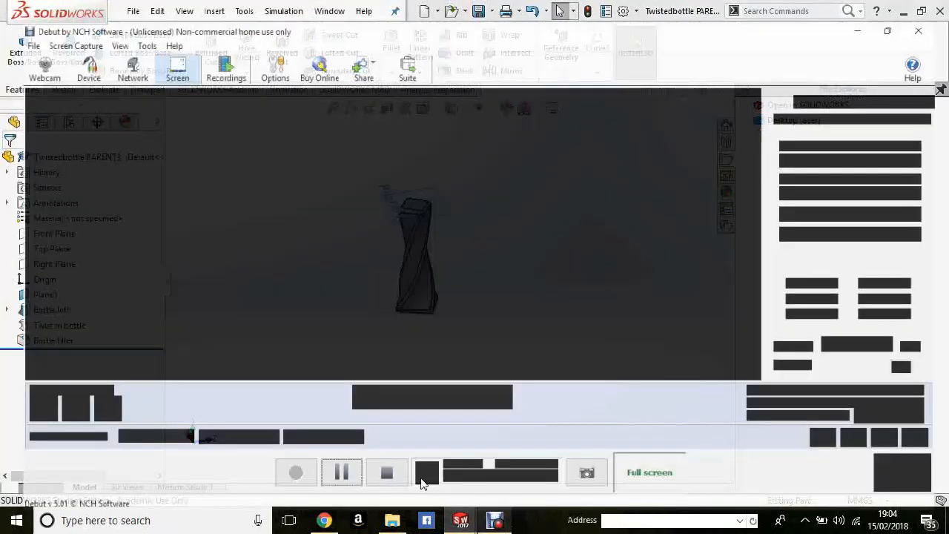